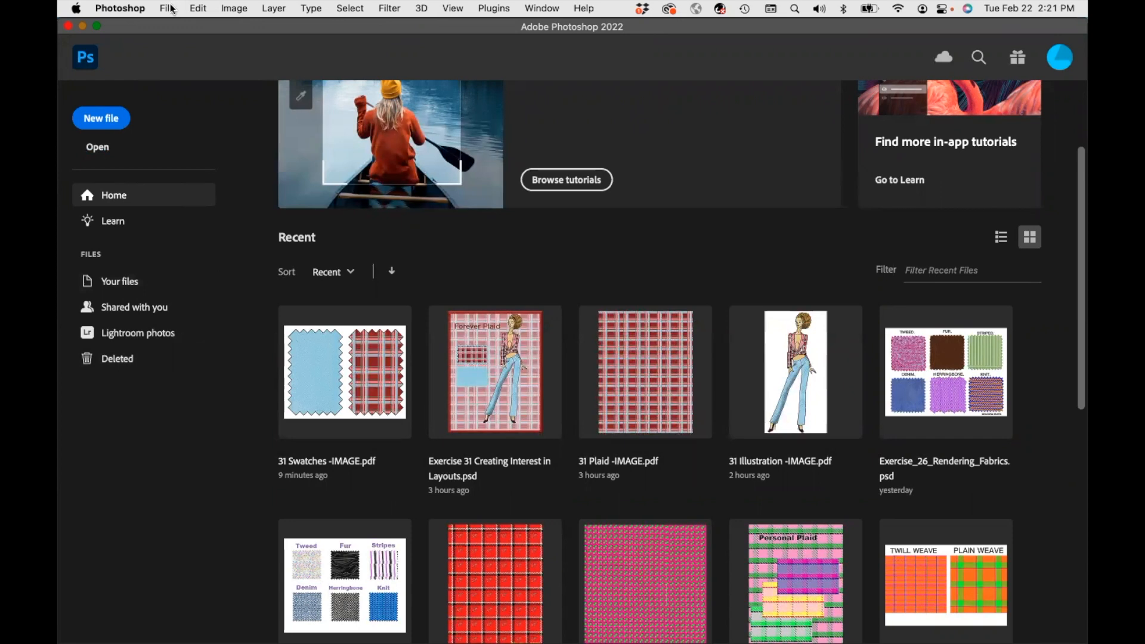
- Open 32 Blouse -IMAGE.pdf from the Photoshop Images folder as a Smart Object
left_click(185, 39)
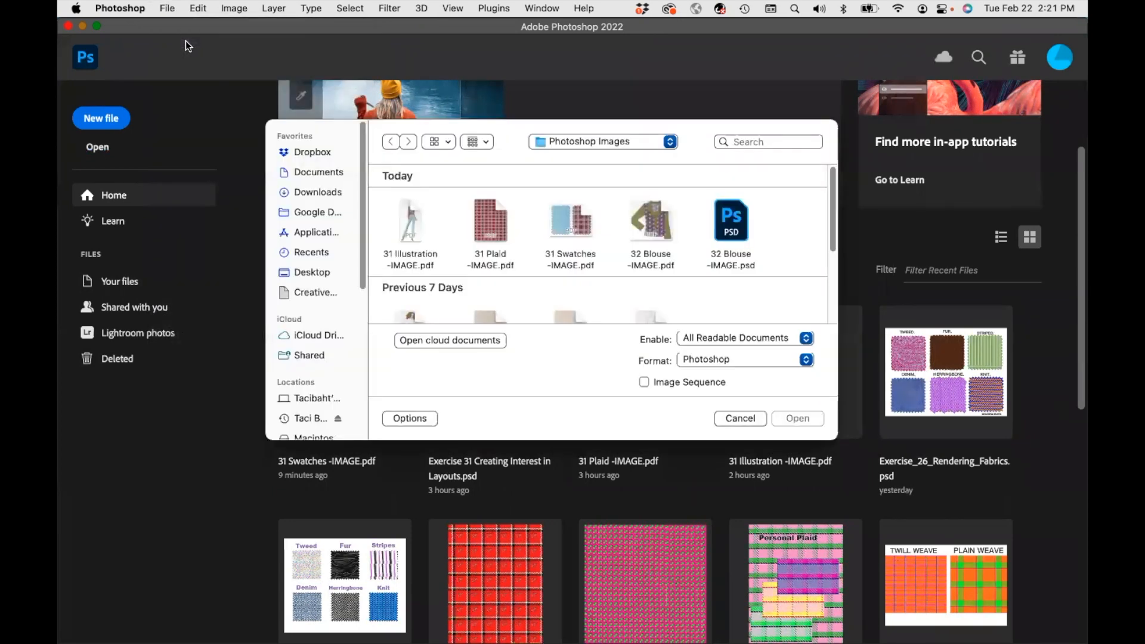
left_click(739, 418)
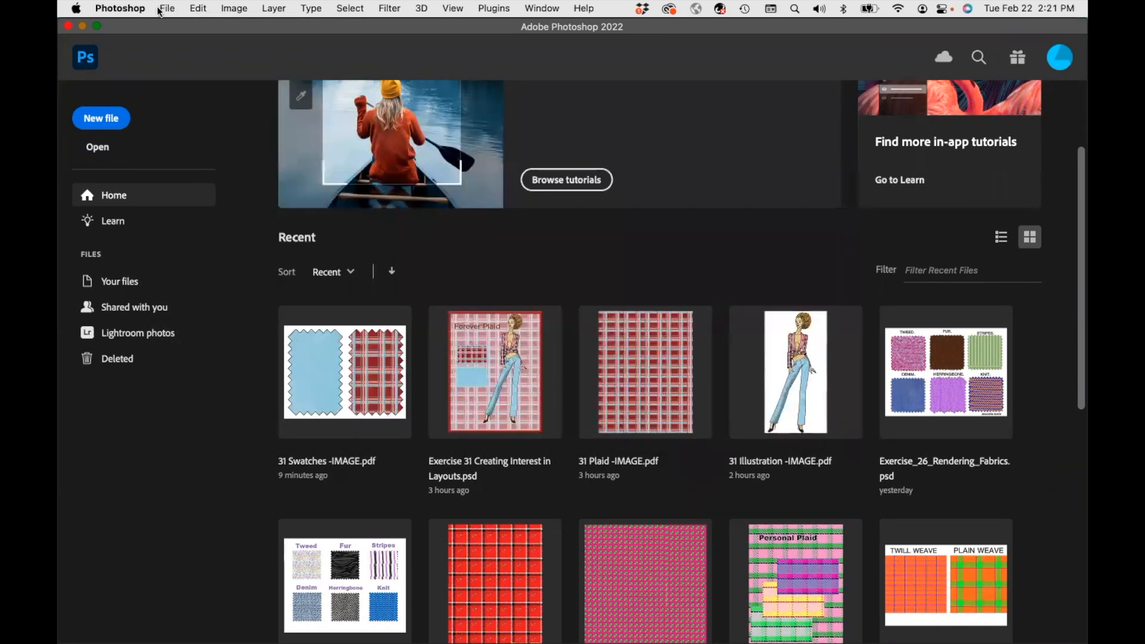
left_click(164, 9)
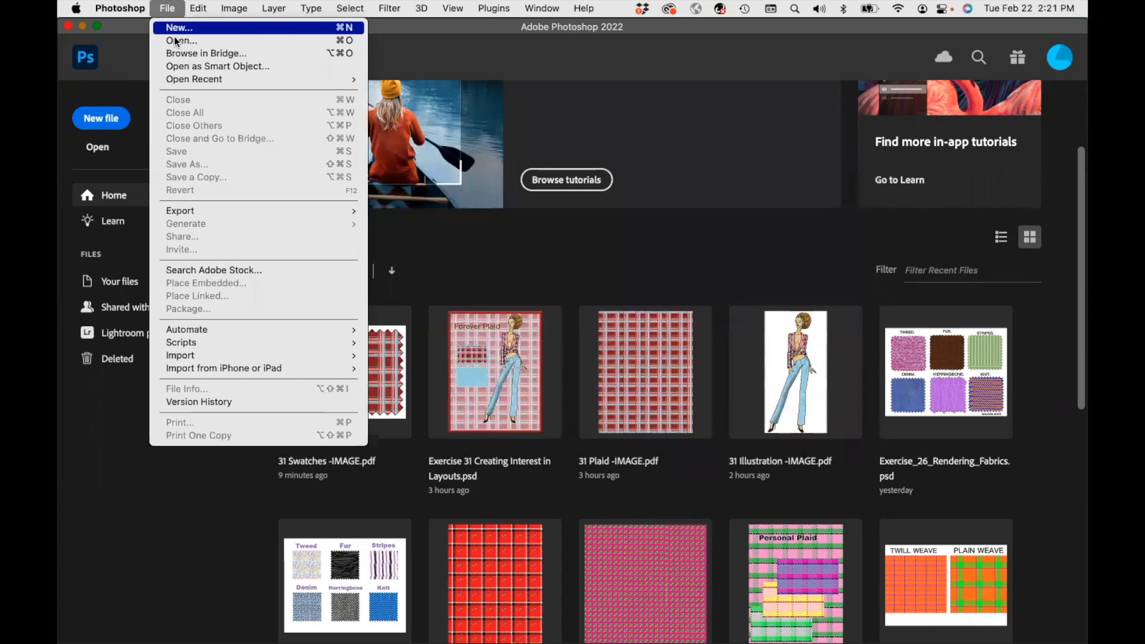
left_click(197, 66)
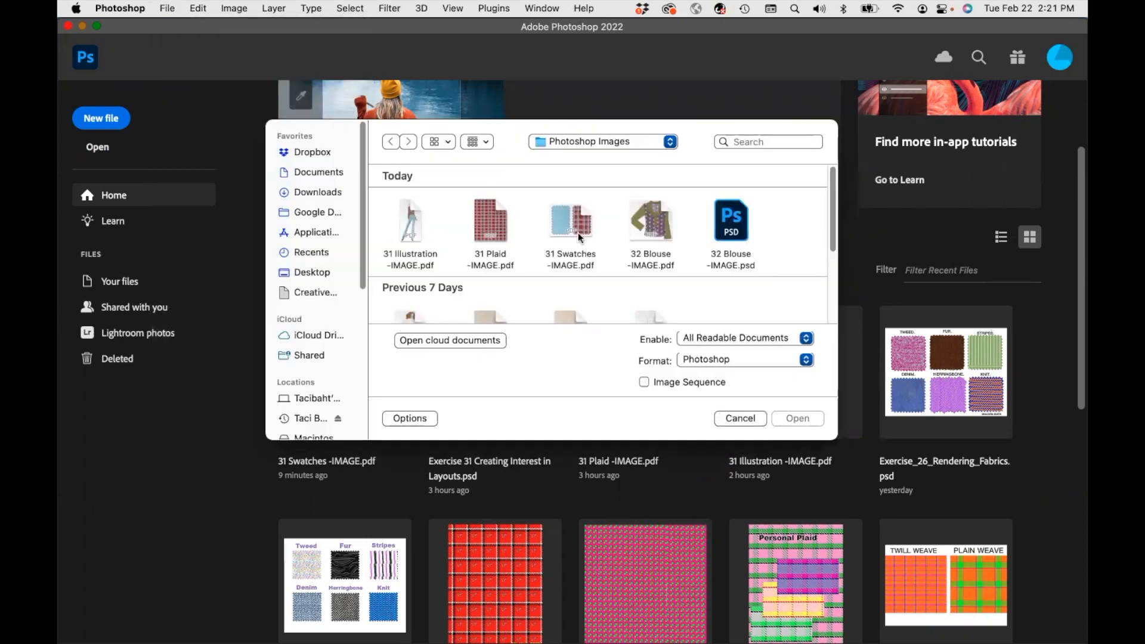
left_click(659, 223)
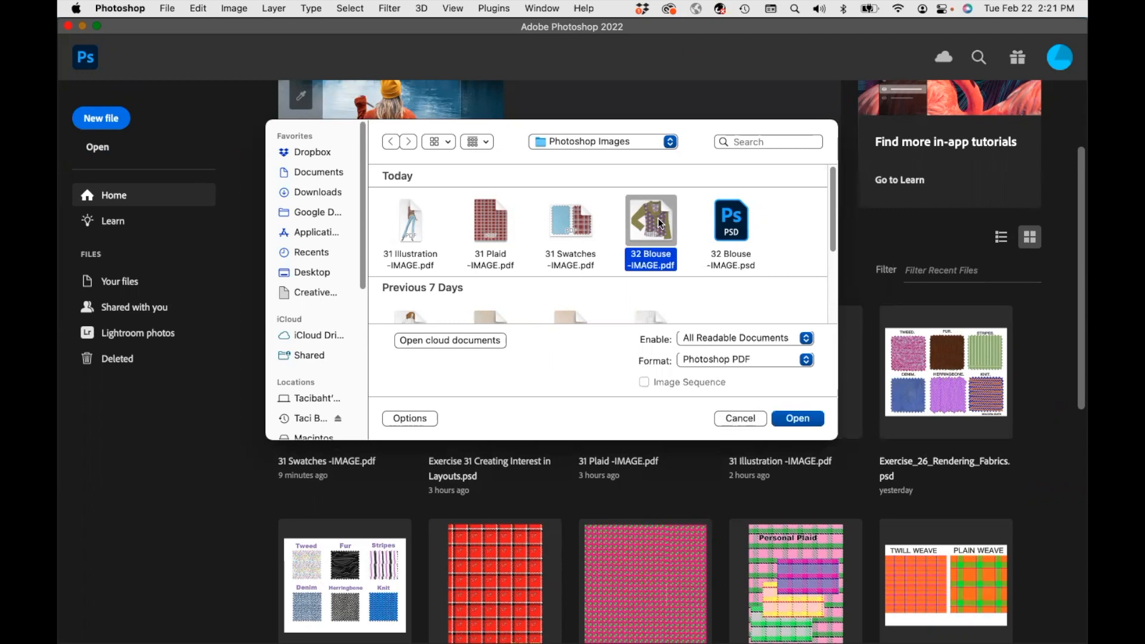
left_click(802, 418)
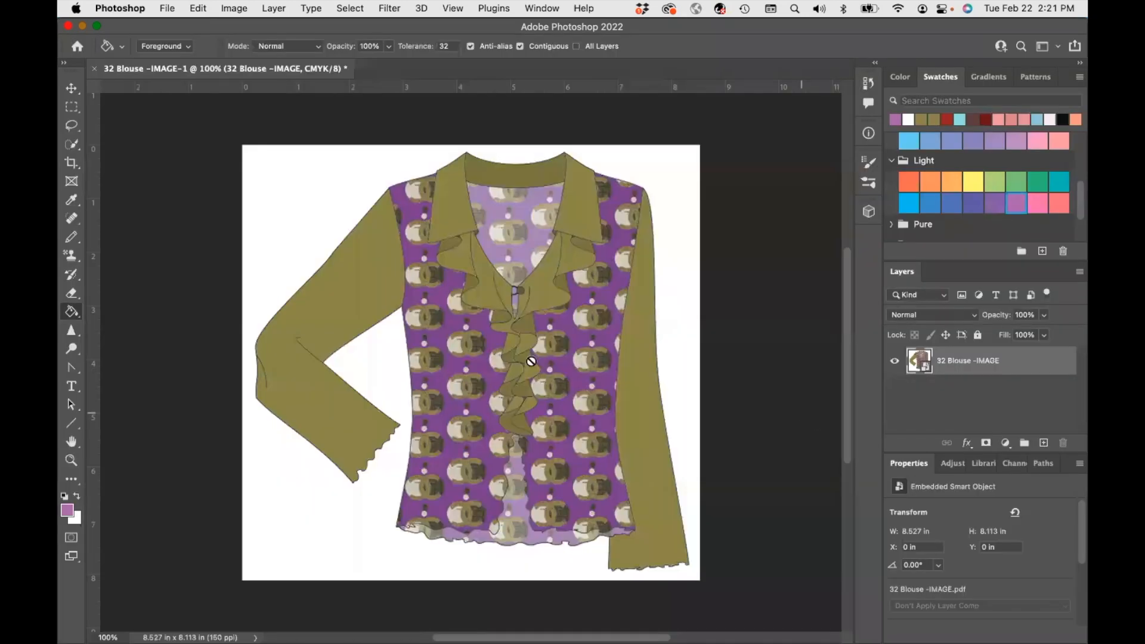
- Resize the blouse image proportionally to a width of 7 inches
left_click(71, 87)
left_click(234, 8)
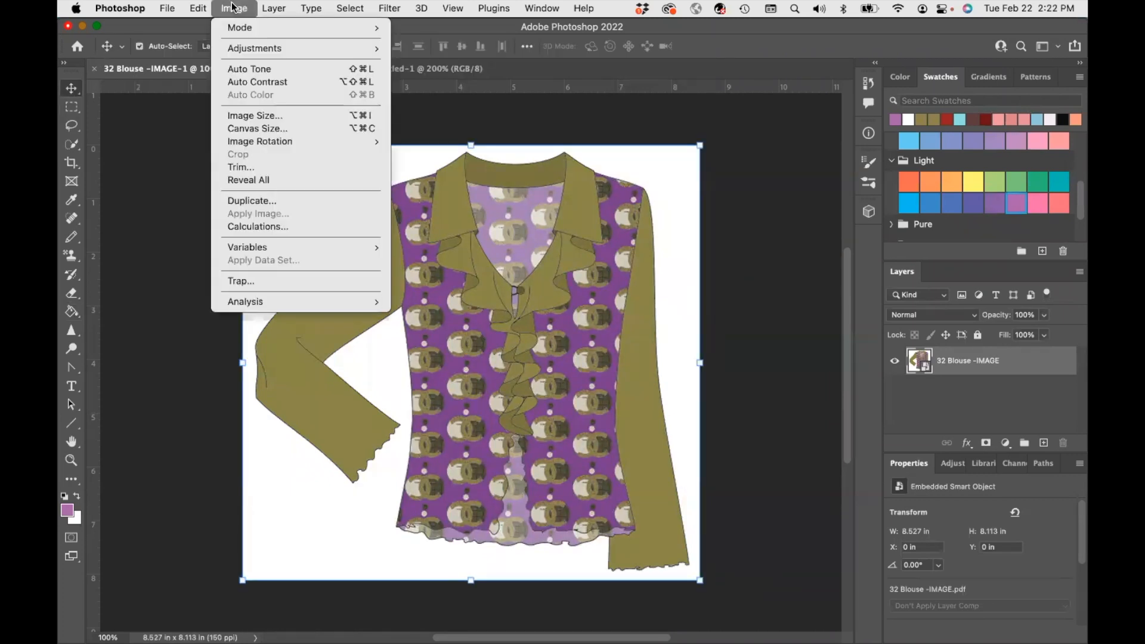
left_click(259, 118)
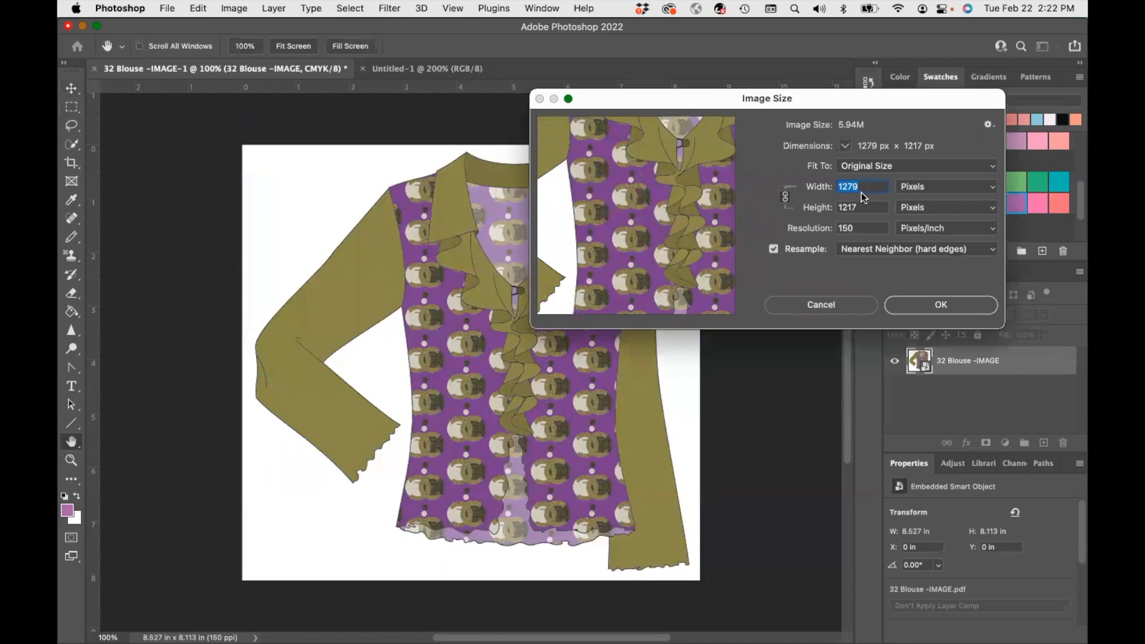
left_click(936, 191)
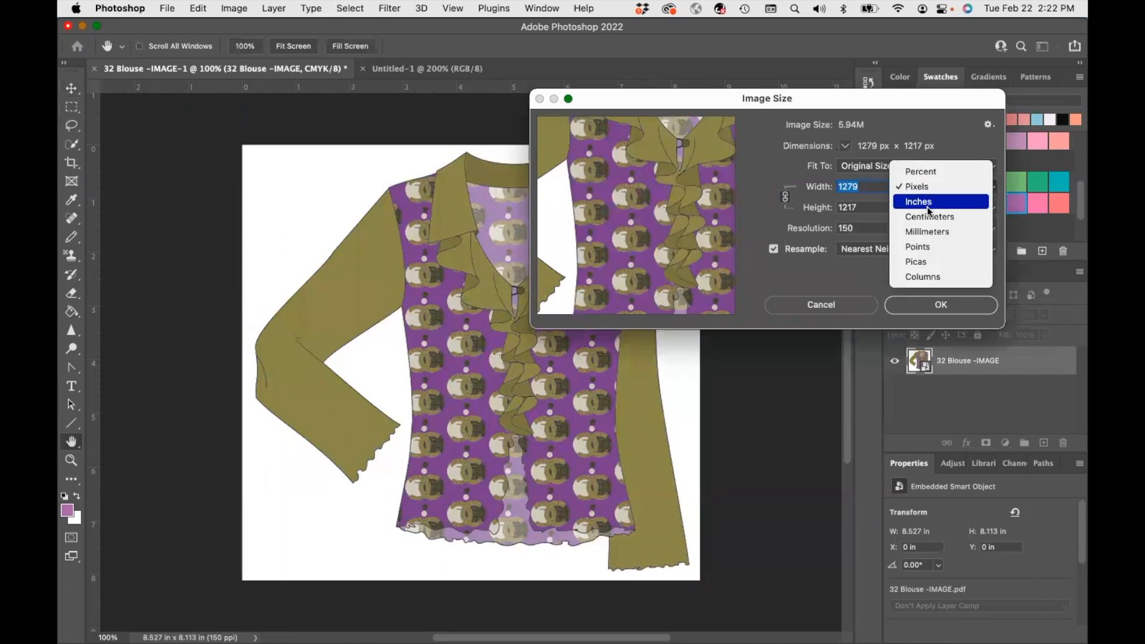
left_click(929, 206)
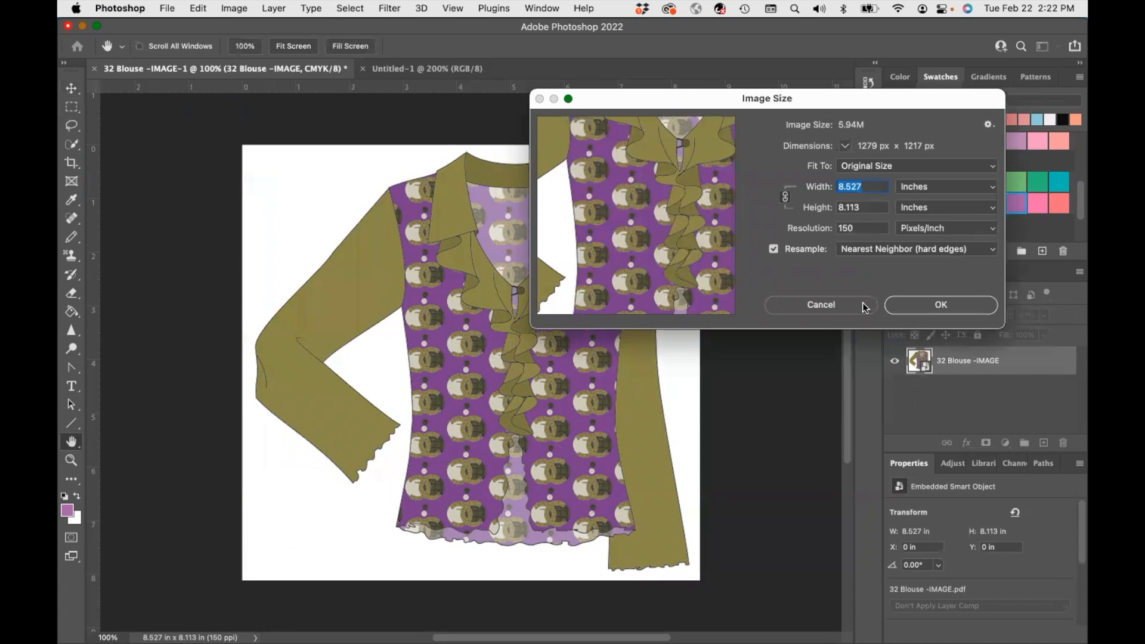
type("7")
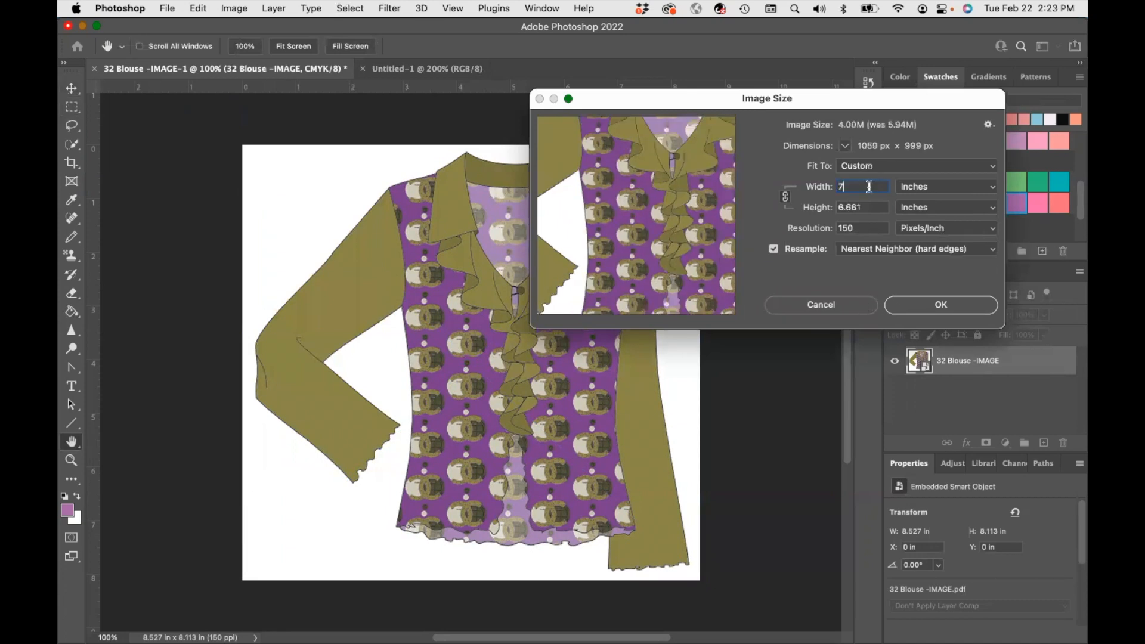
left_click(913, 304)
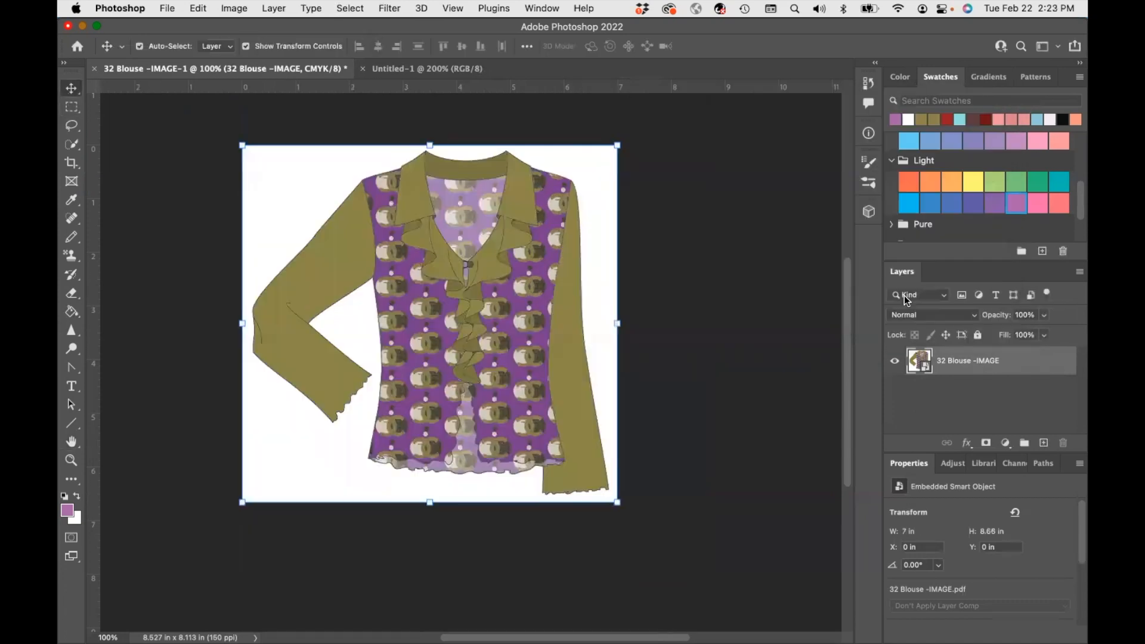
- Close the blank Untitled-1 document and start a new document from the Letter print preset
left_click(390, 69)
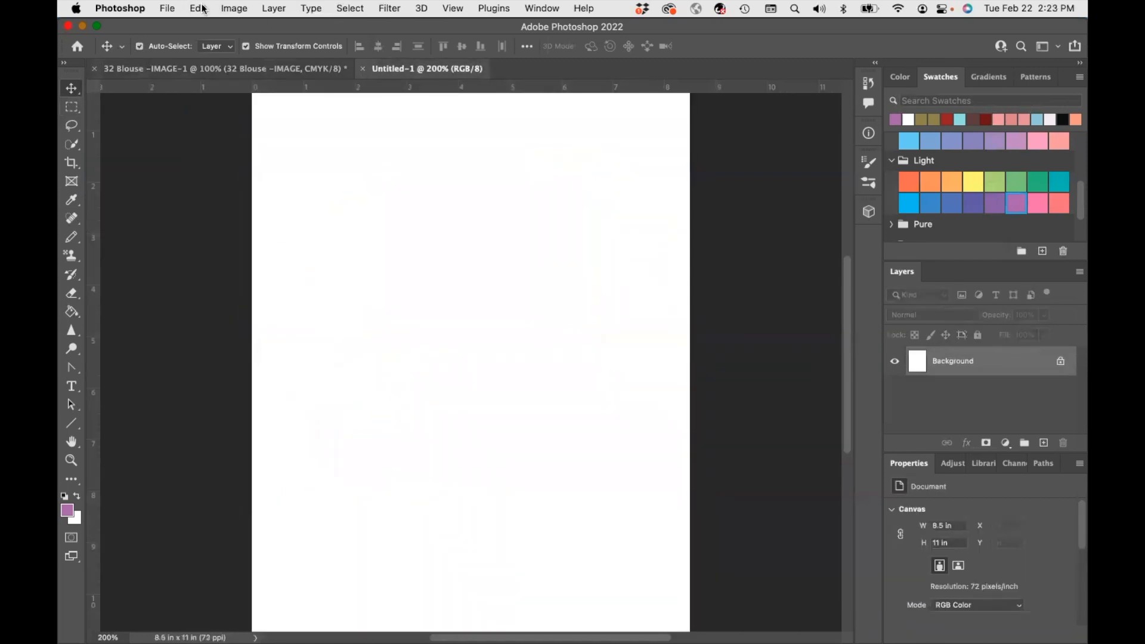
left_click(363, 70)
left_click(168, 7)
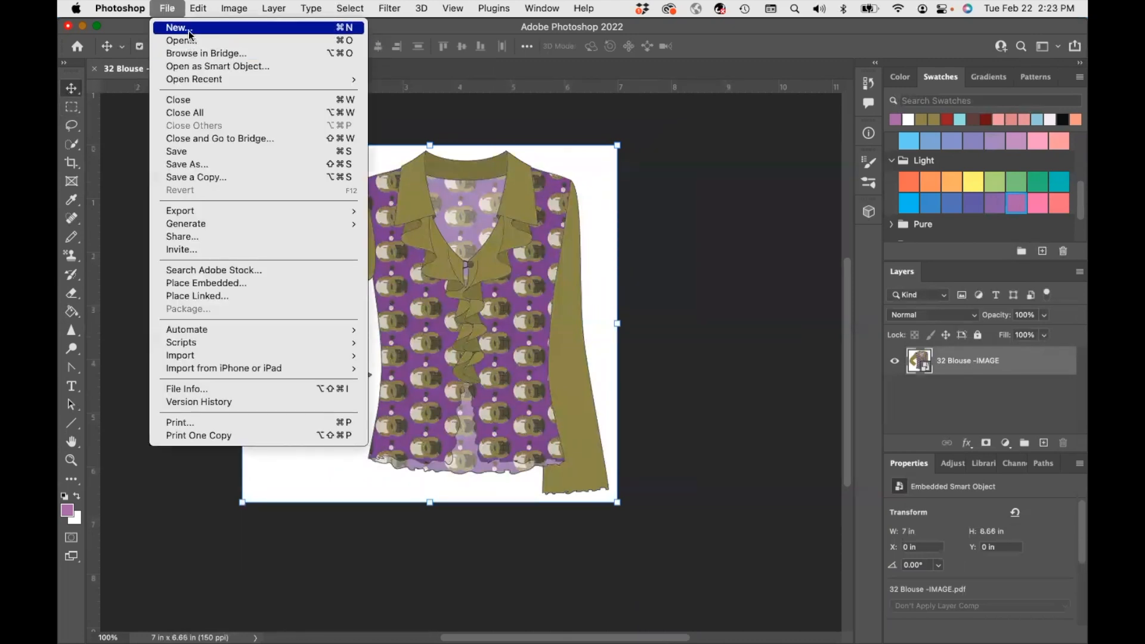
left_click(190, 29)
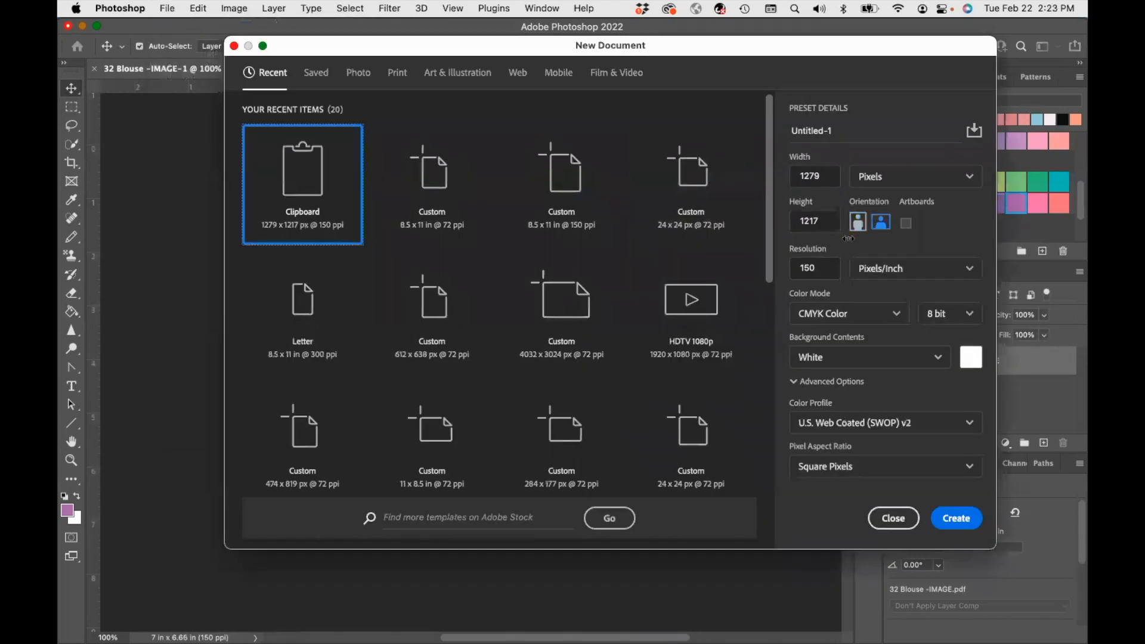
left_click(819, 269)
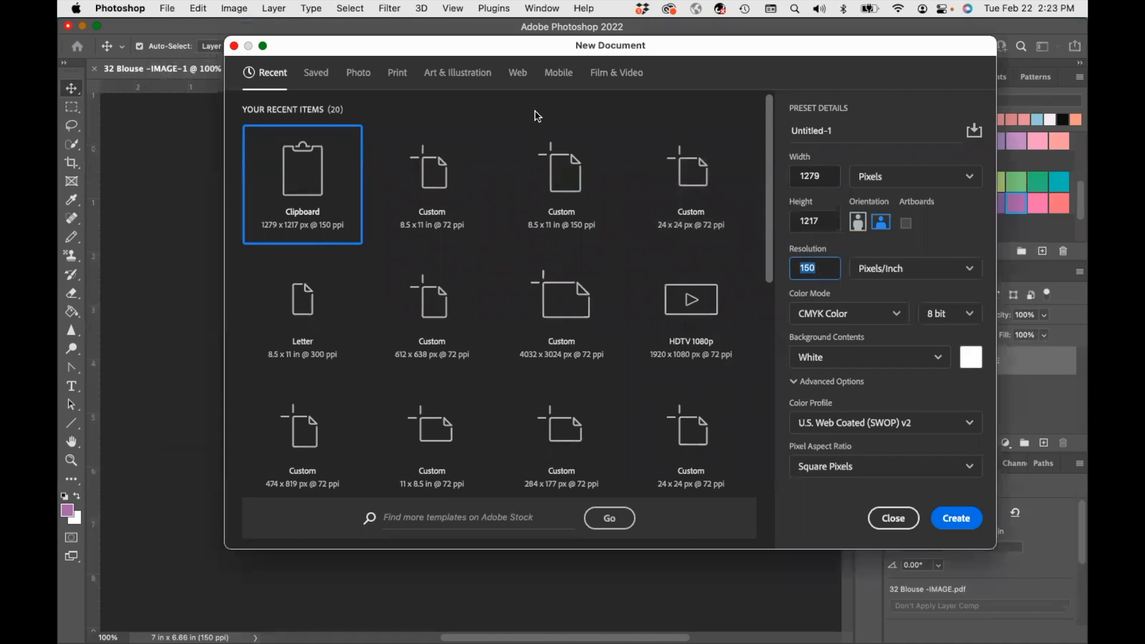
left_click(396, 72)
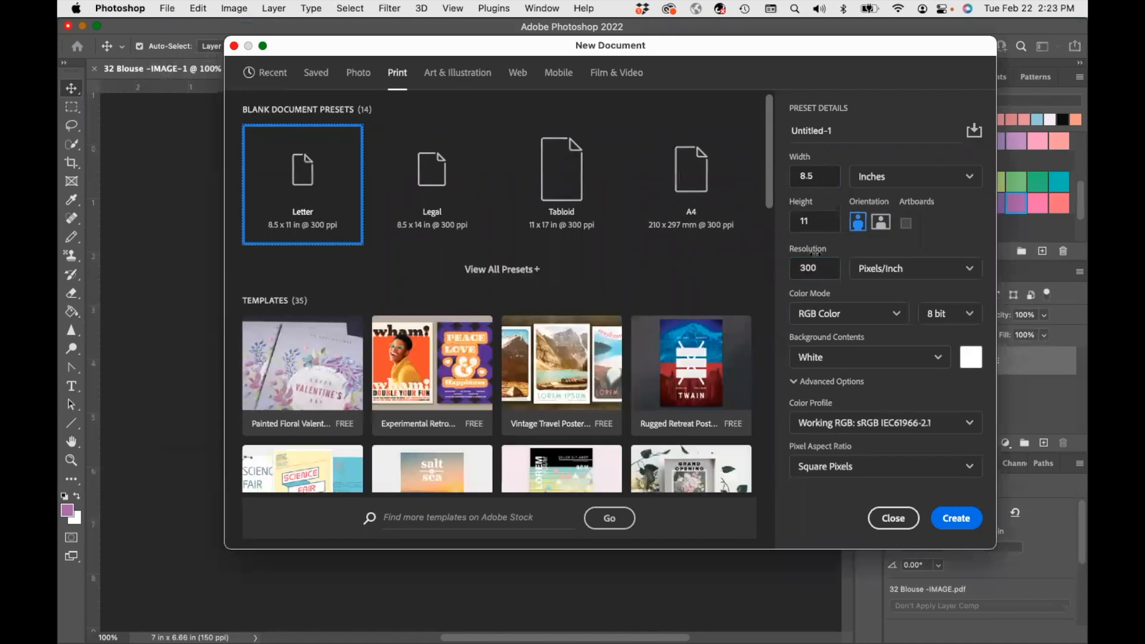
- Create the new document in landscape orientation, 11 inches wide and 10 inches high, at a resolution of 72 pixels/inch
left_click(822, 269)
type("72")
left_click(881, 222)
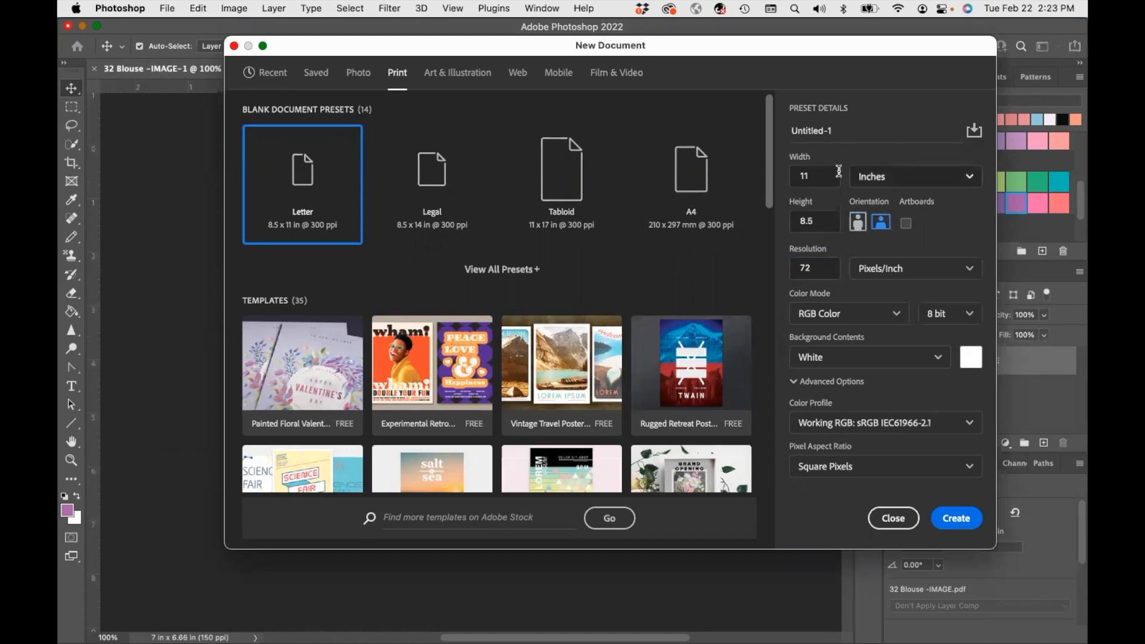
left_click(832, 174)
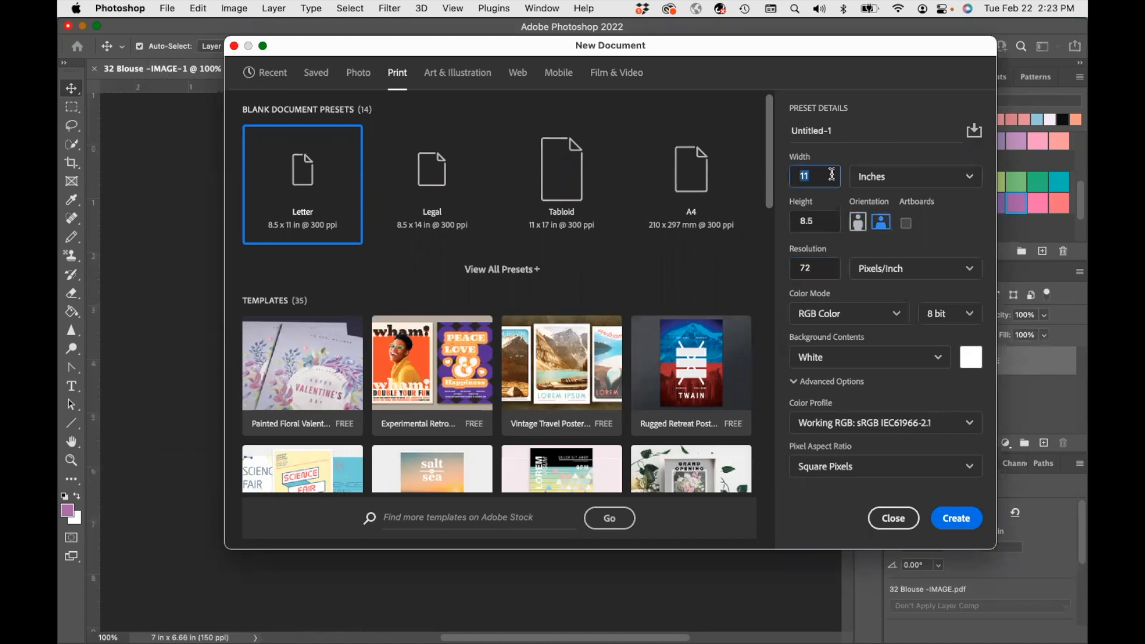
left_click(821, 221)
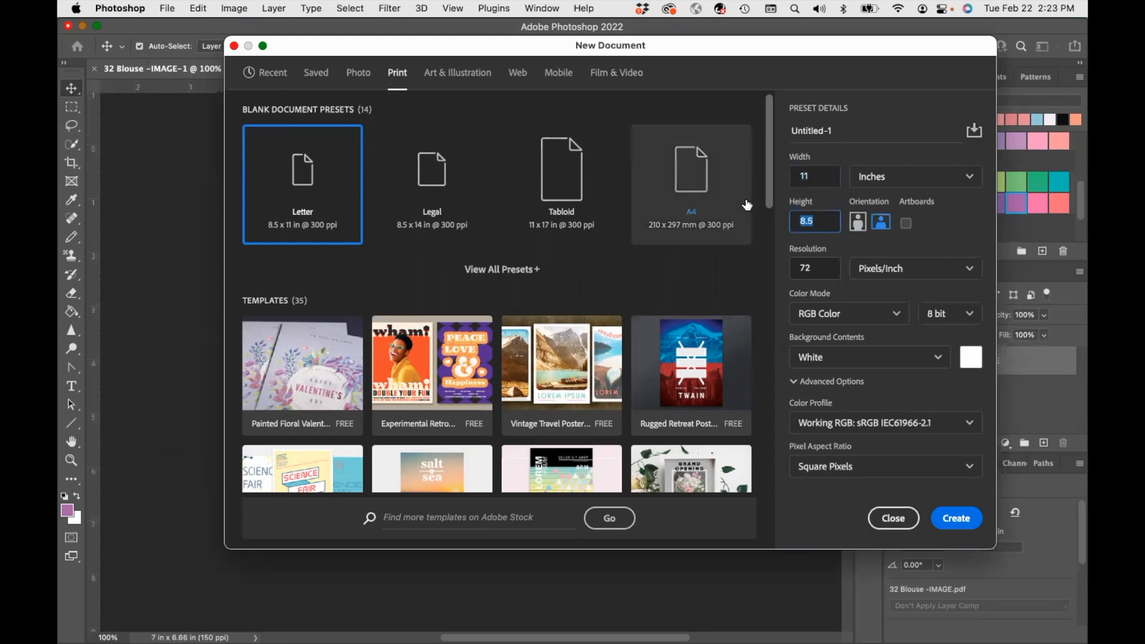
type("10")
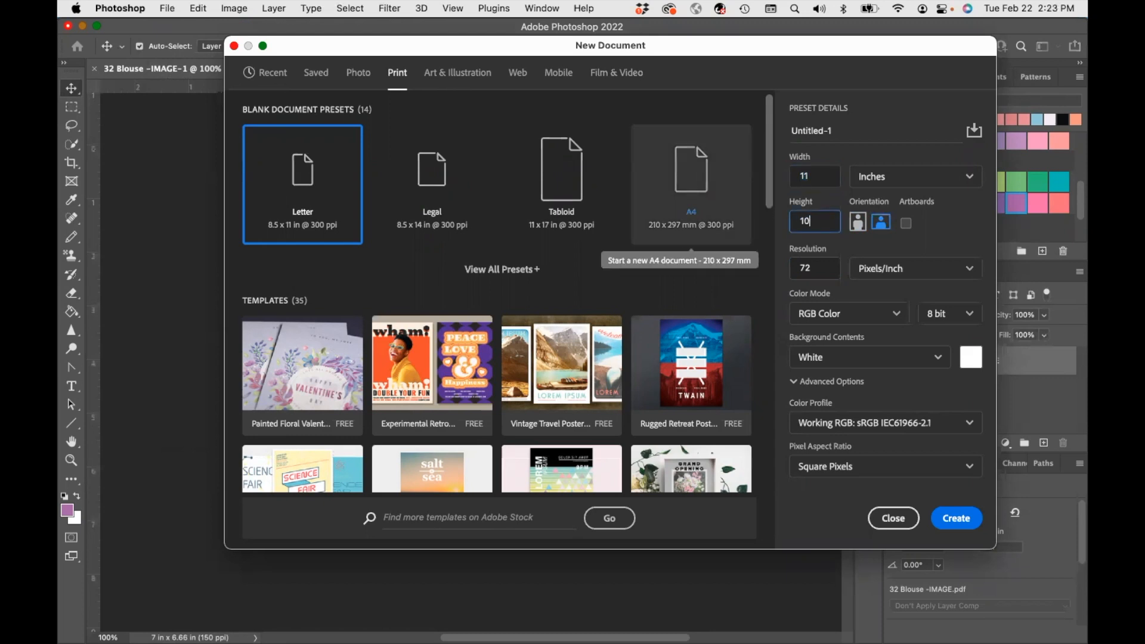
left_click(957, 517)
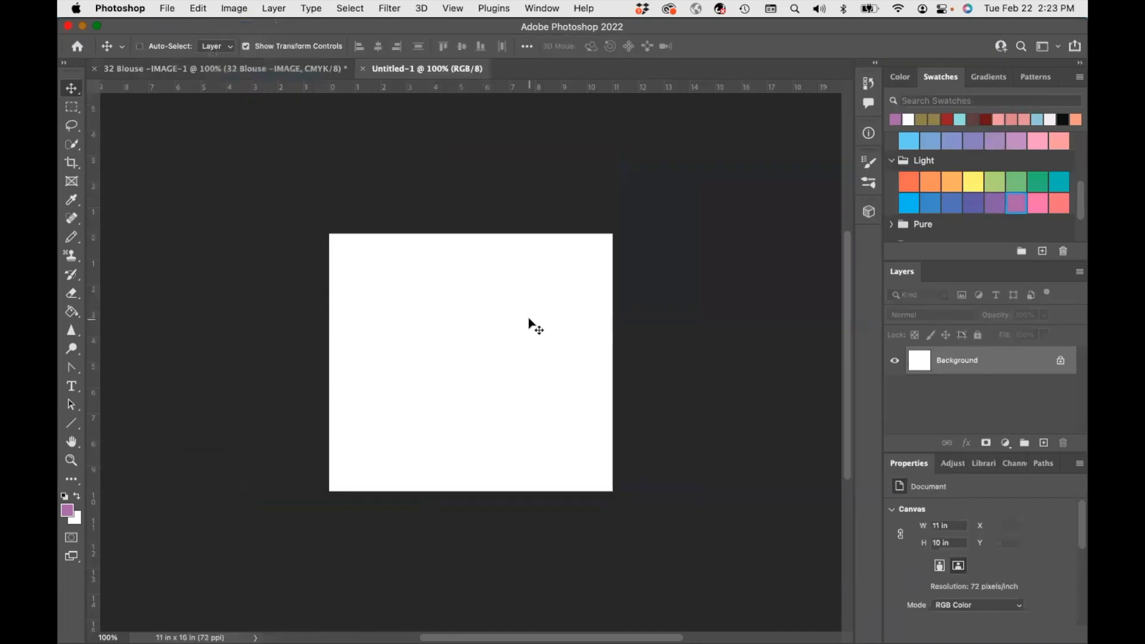
- Copy the blouse layer from the 32 Blouse -IMAGE-1 document into the new blank document
key("super+plus")
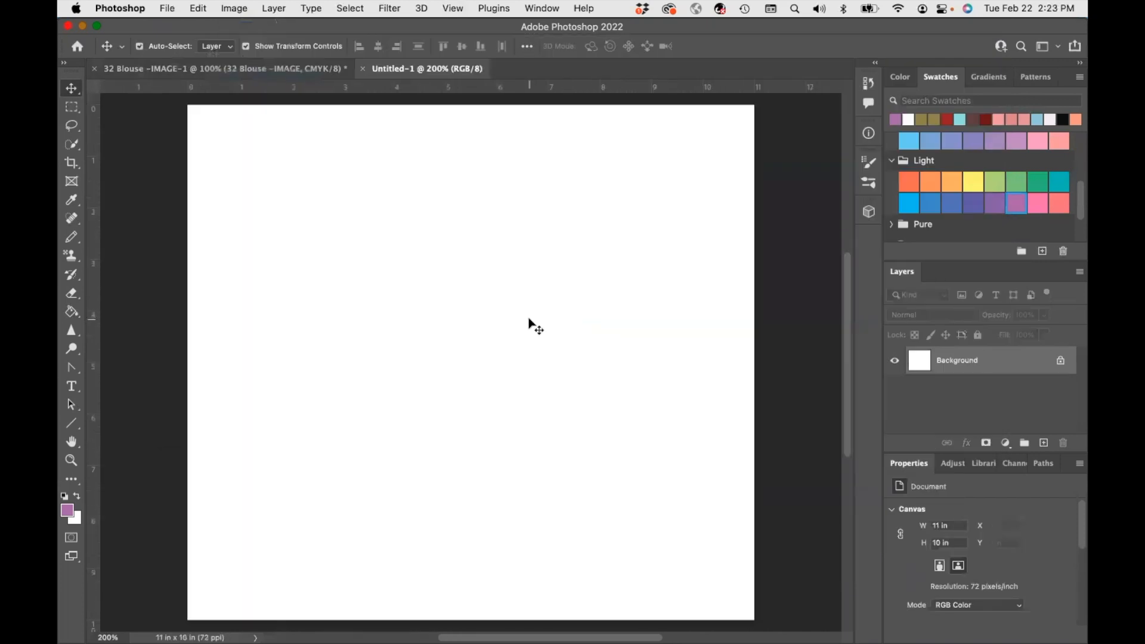
left_click(267, 69)
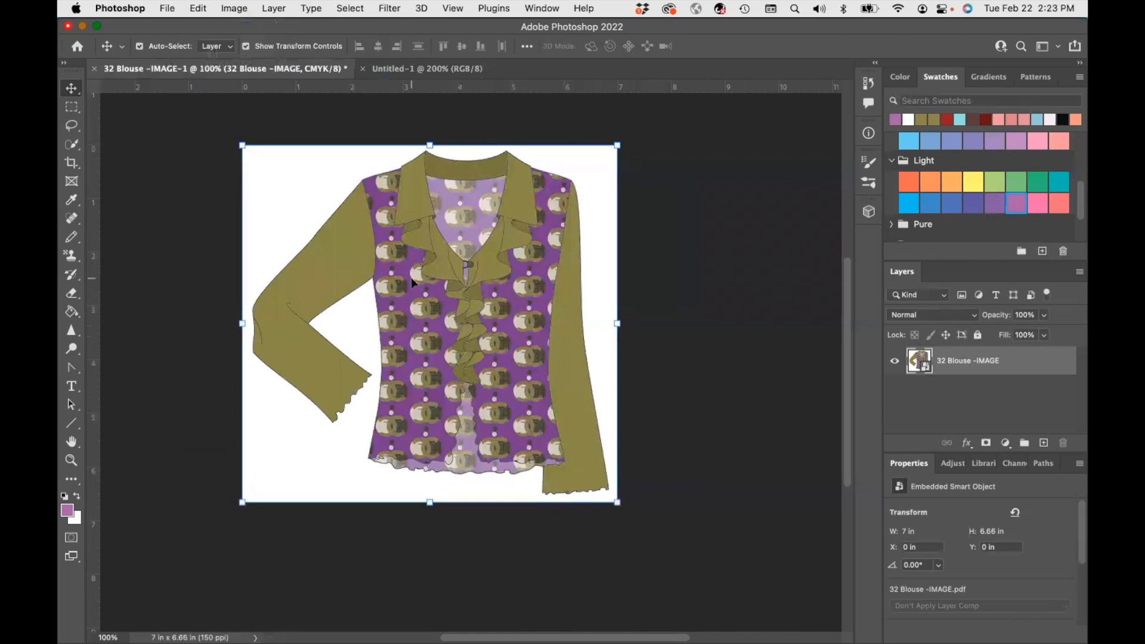
left_click(382, 71)
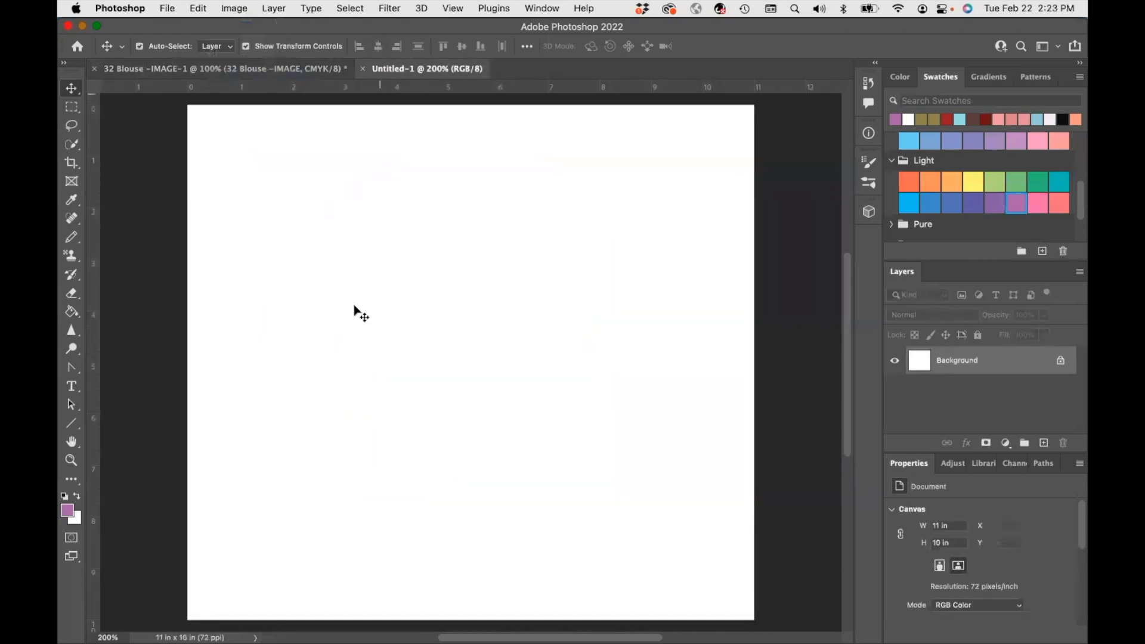
key("super+v")
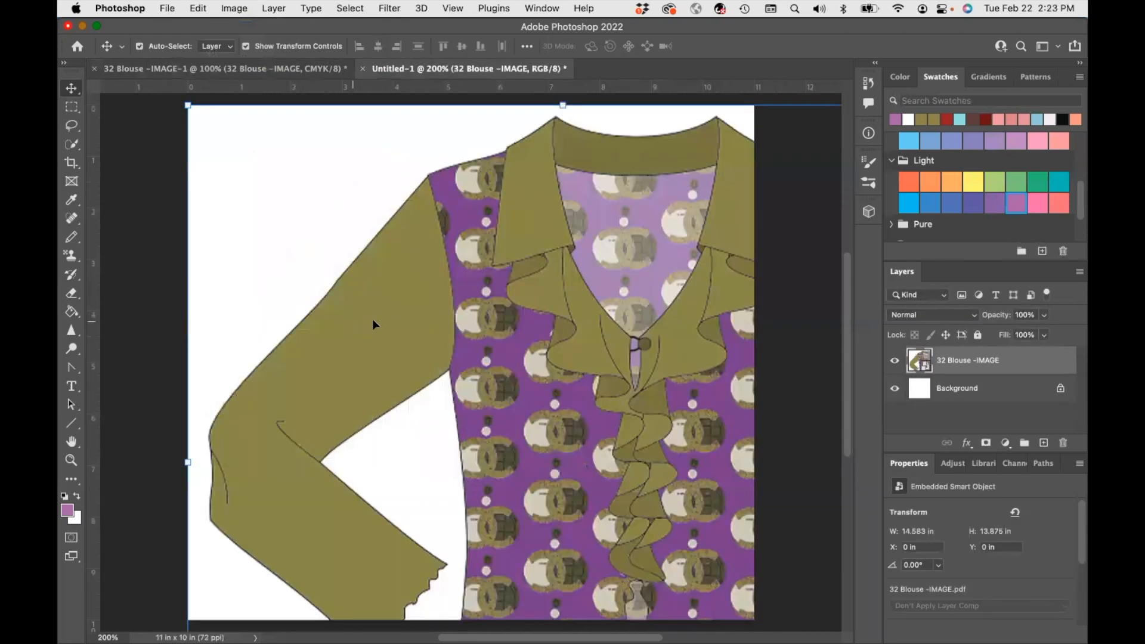
- Scale the blouse layer proportionally to about 61% and place it in the lower-left part of the page, about 0.5 inch from the left edge
left_click(200, 9)
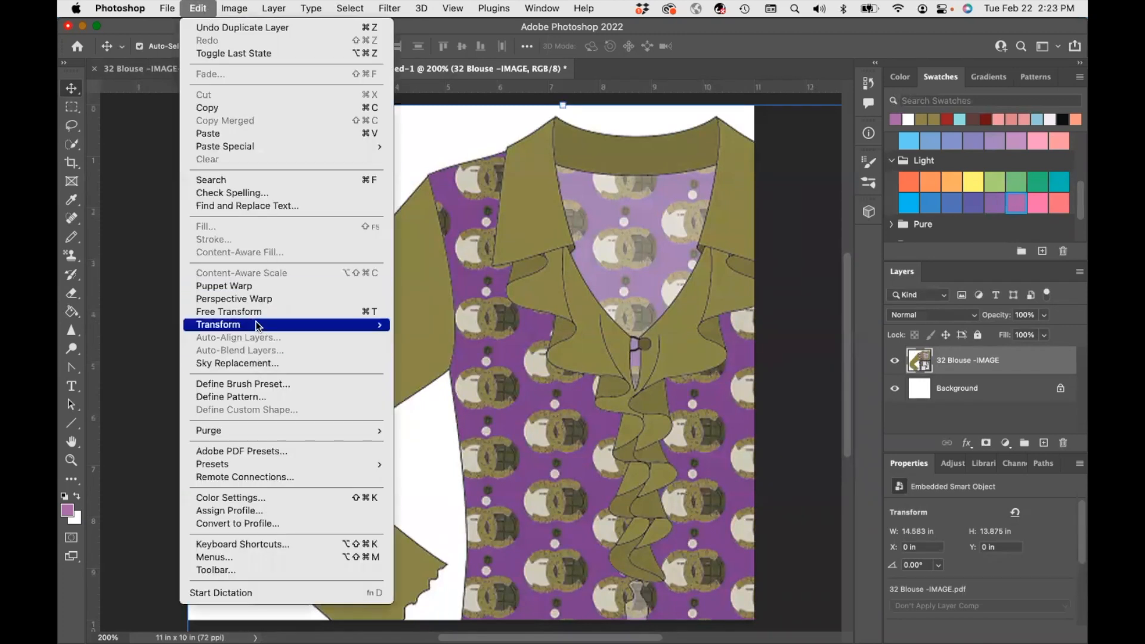
mouse_move(256, 325)
left_click(447, 346)
left_click_drag(189, 106, 294, 163)
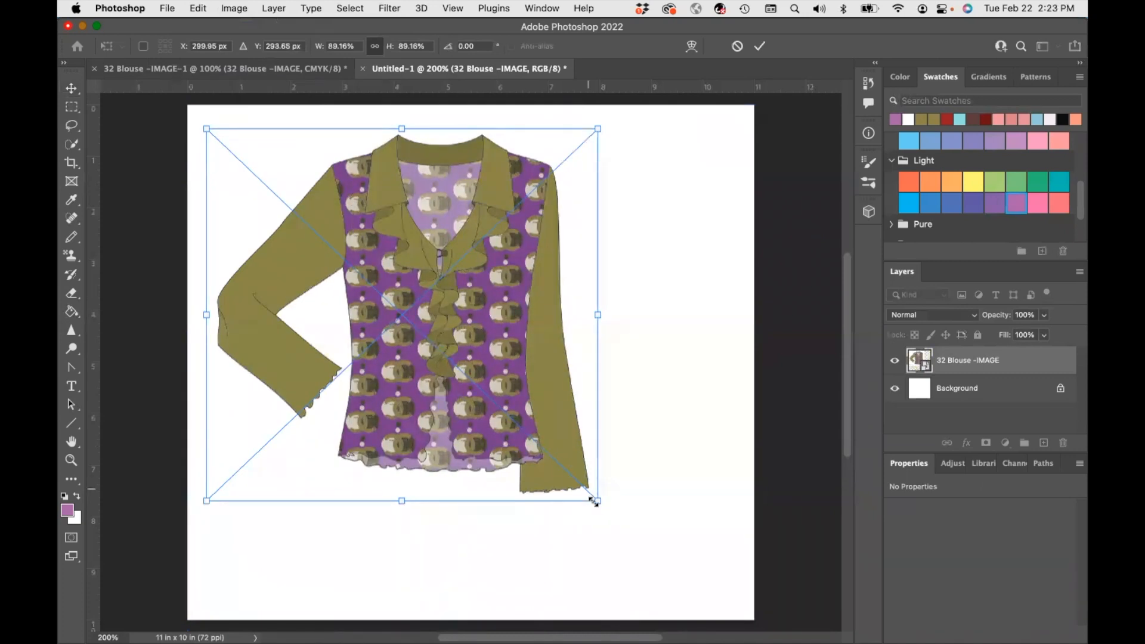
left_click_drag(597, 501, 427, 396)
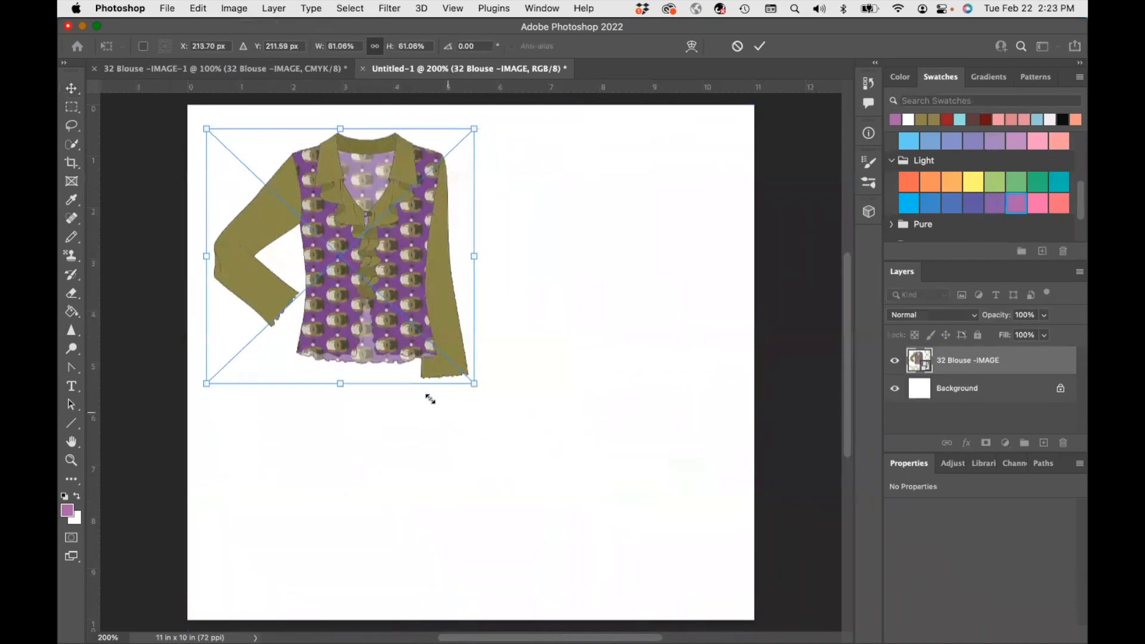
left_click_drag(332, 289, 336, 439)
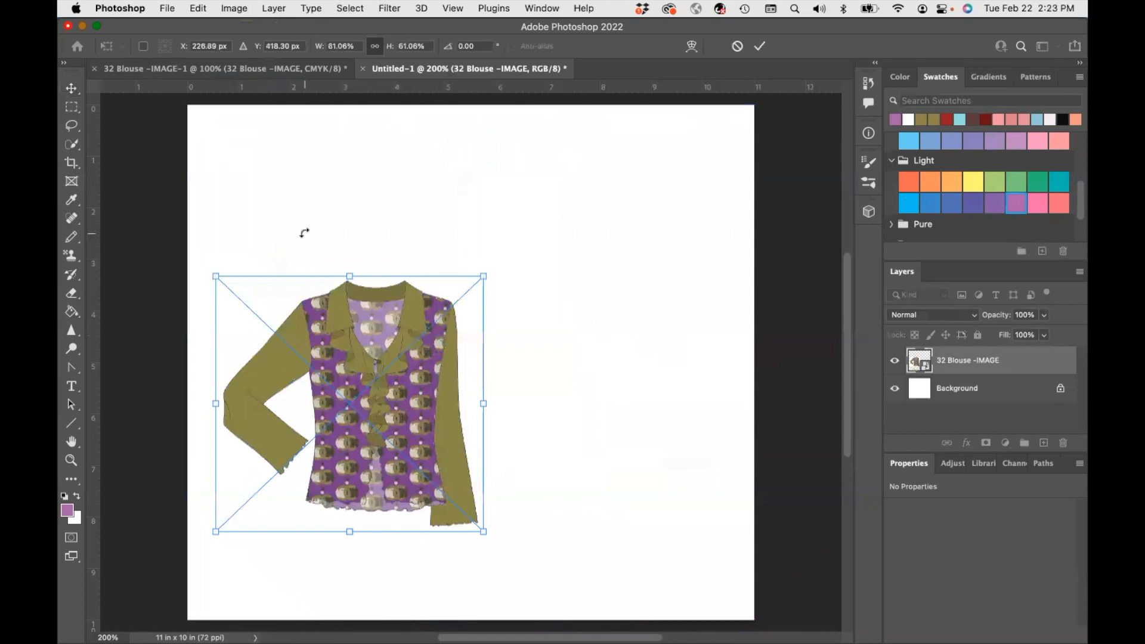
left_click(987, 396)
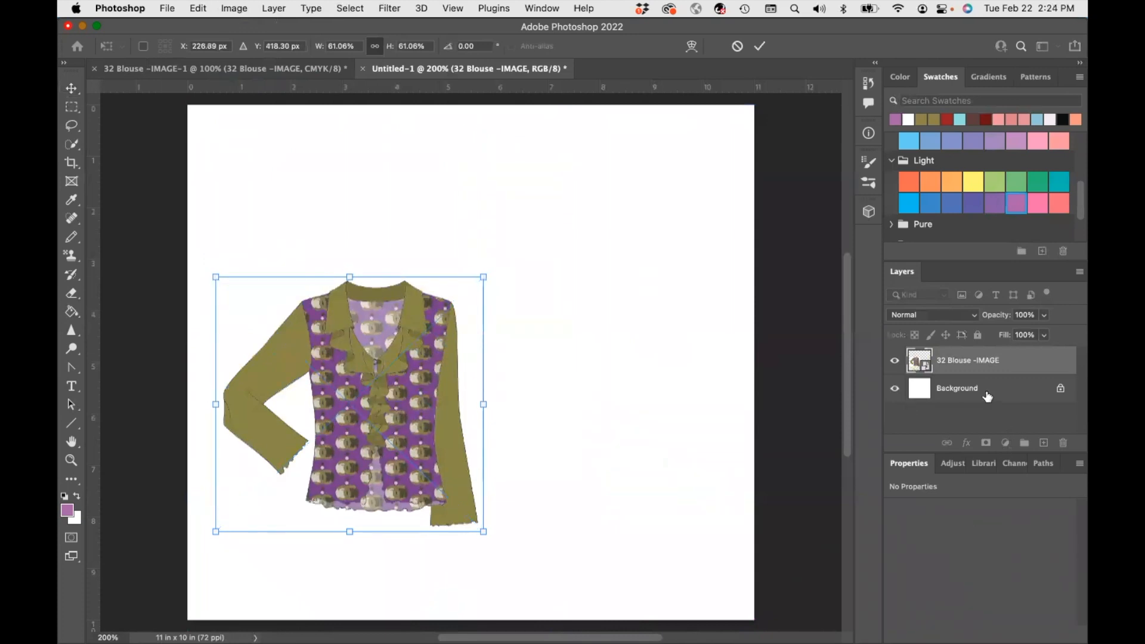
left_click(574, 337)
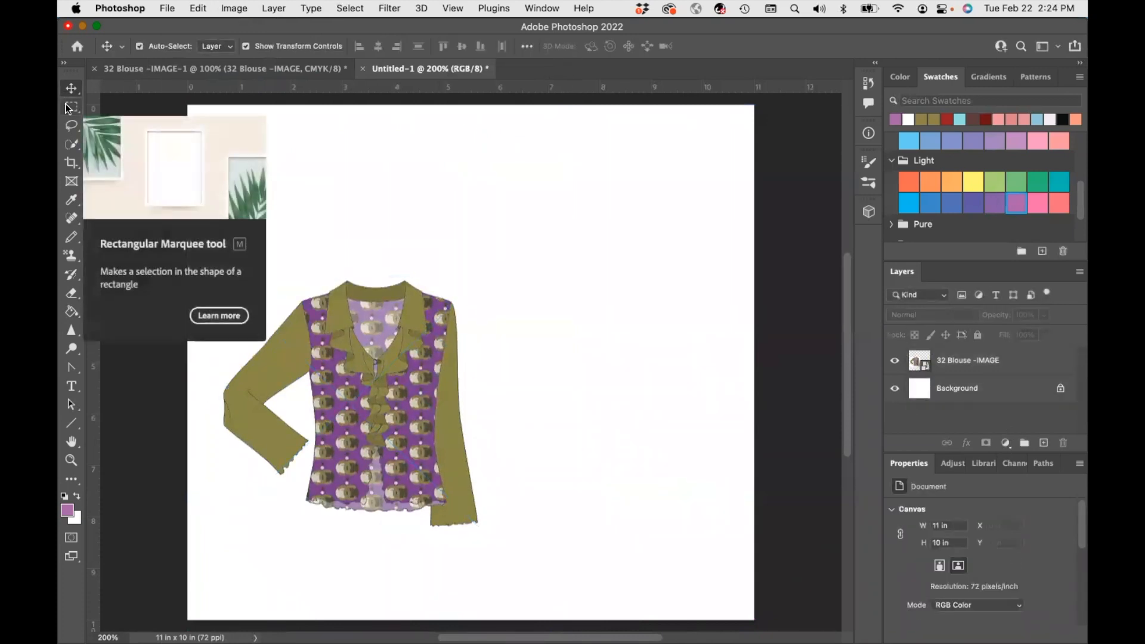
- Draw a rectangular marquee selection around the collar and upper body of the blouse on the 32 Blouse -IMAGE layer
left_click(70, 109)
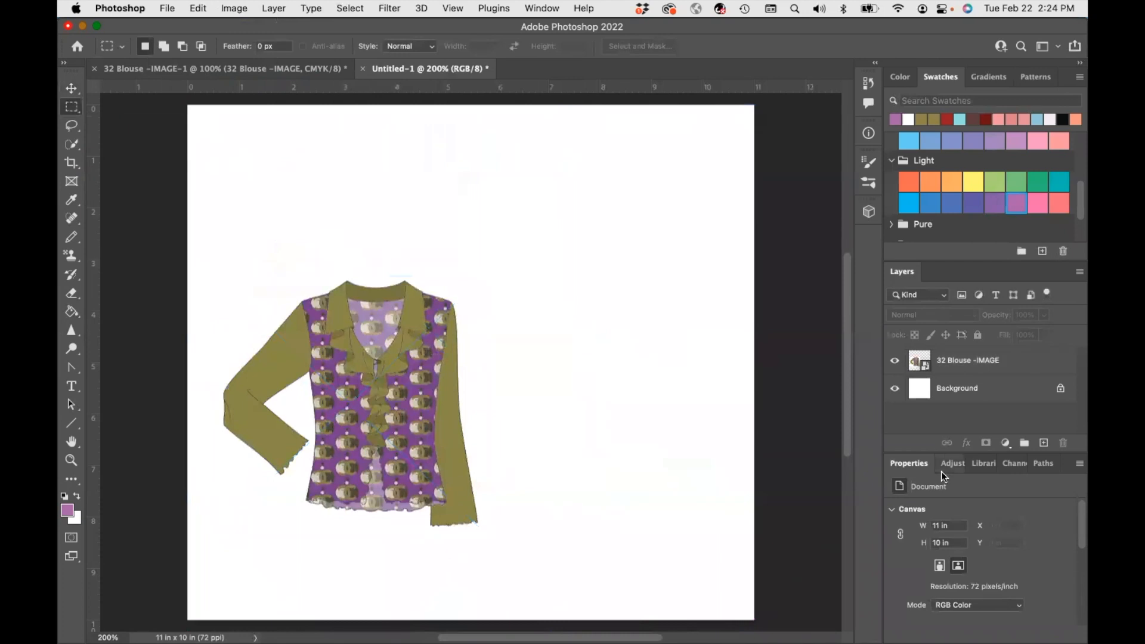
left_click(1000, 363)
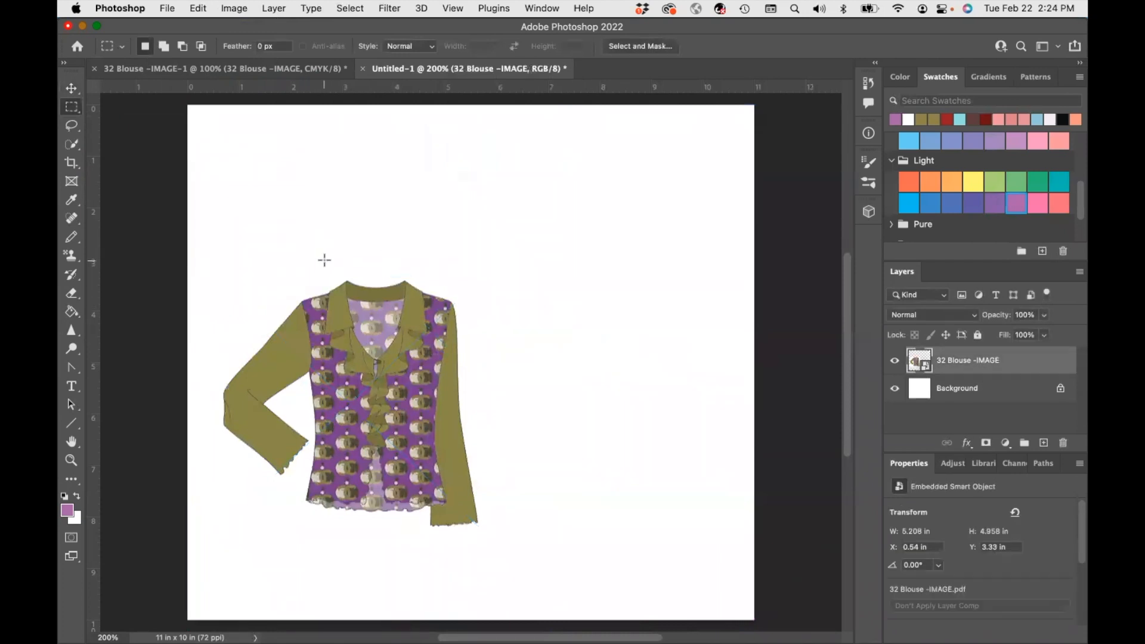
left_click_drag(307, 250, 464, 413)
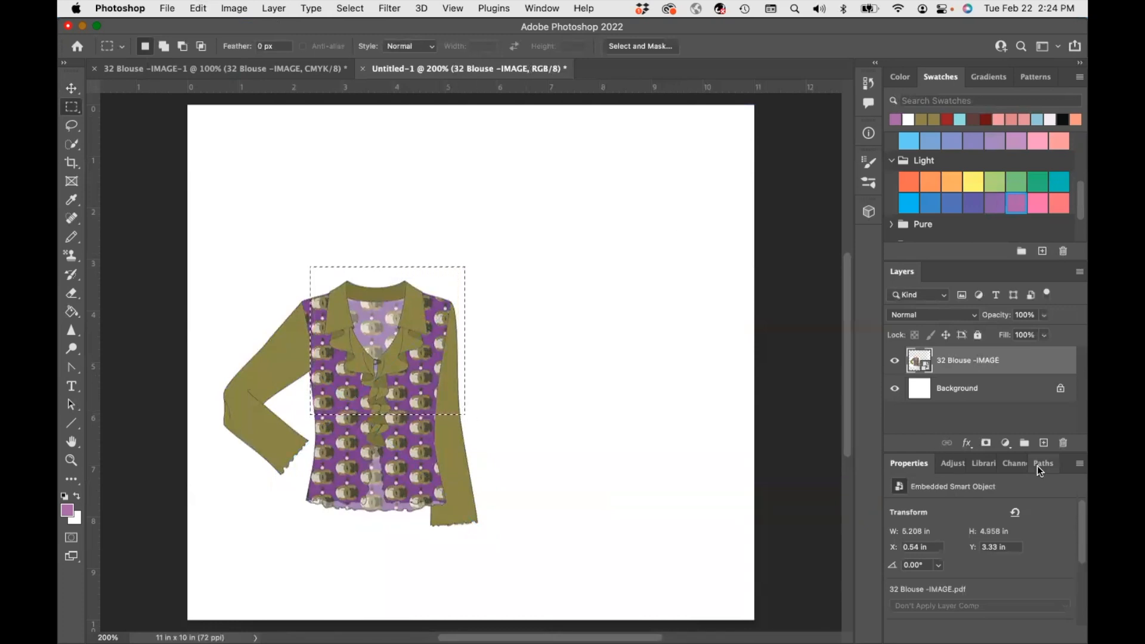
- Paste the selected collar and upper body onto a new layer and place it in the page's upper-right area, about X 7.29 in, Y 1.11 in
left_click(1043, 443)
key("super+v")
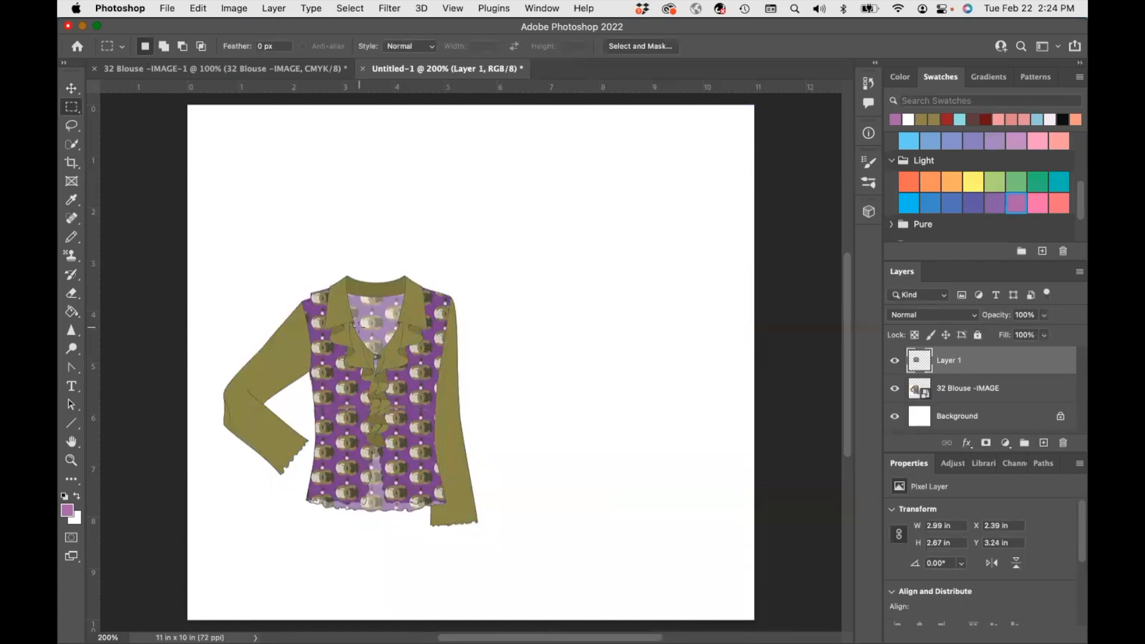
left_click(68, 90)
left_click_drag(356, 345, 608, 234)
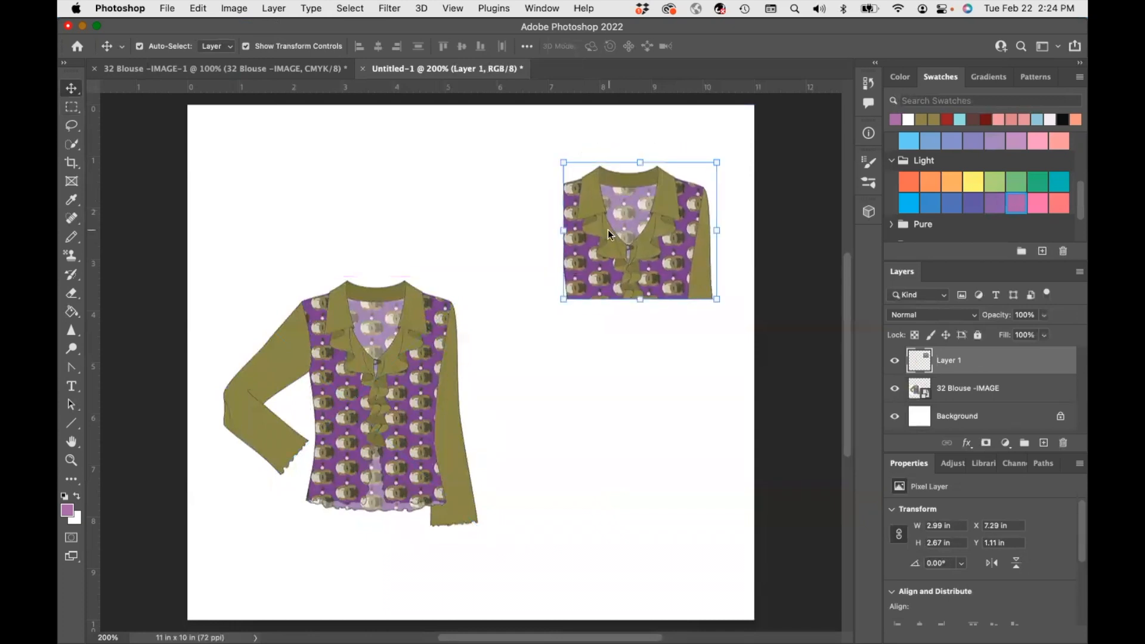
- Paste two more copies of the upper-body detail and stack them below the first at about Y 4.18 in and 7.25 in
key("super")
key("super+v")
left_click_drag(480, 356, 648, 385)
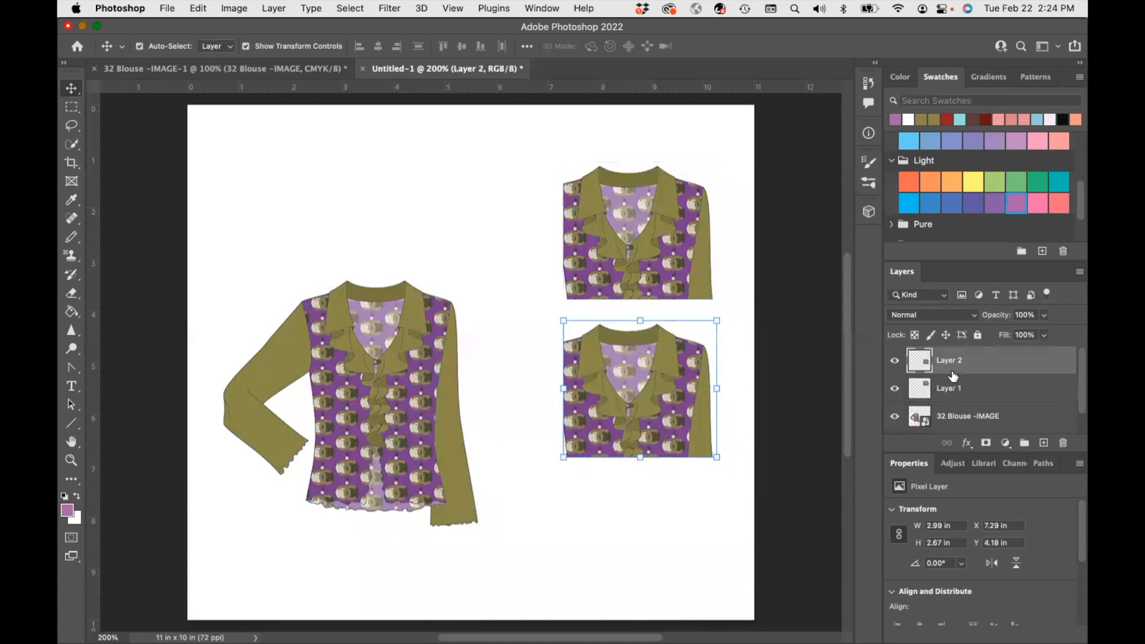
key("super+v")
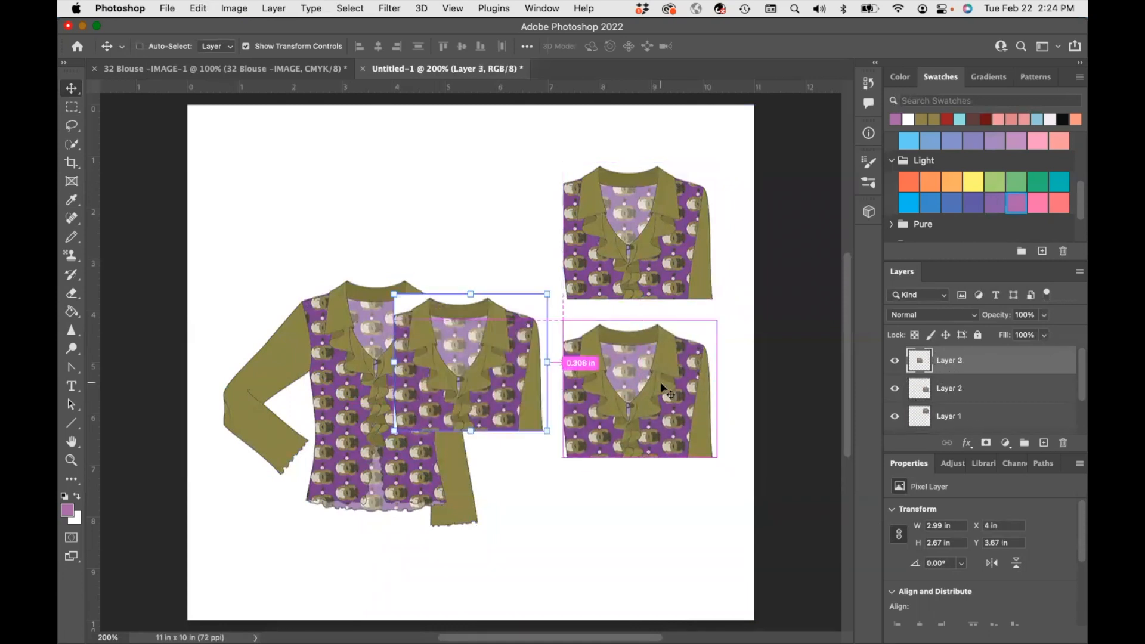
left_click_drag(461, 338, 634, 533)
- Shift the three upper-body details up the page, with the top one at about Y 0.35 in and the lowest at about Y 6.32 in
left_click(633, 428)
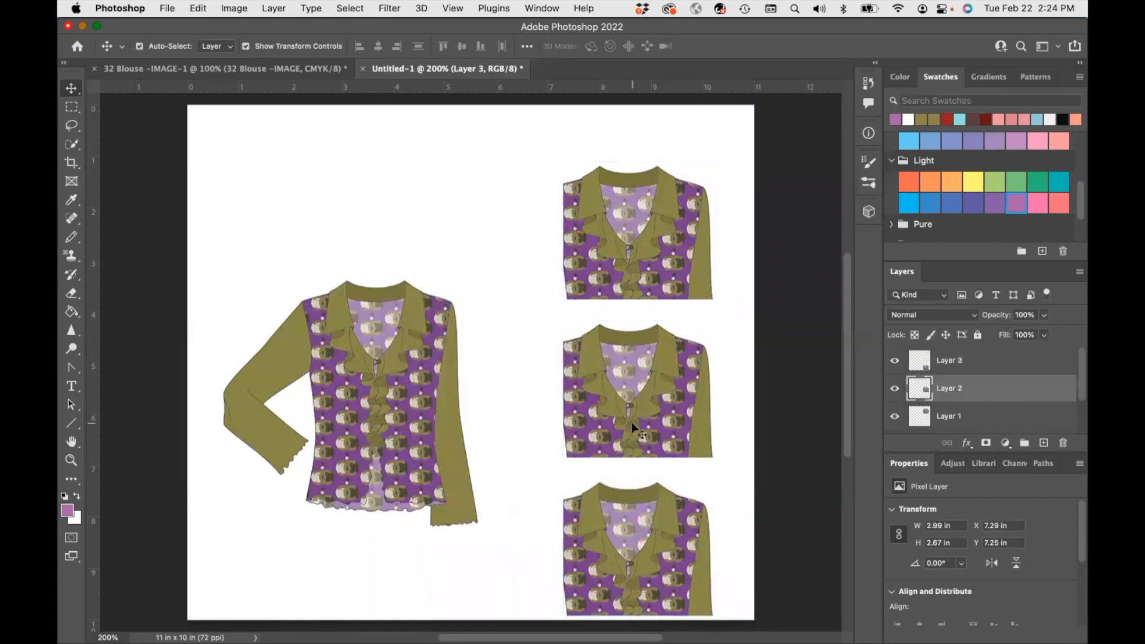
left_click(632, 412)
left_click_drag(625, 234, 625, 196)
left_click_drag(627, 371, 628, 326)
left_click_drag(633, 438, 634, 438)
left_click_drag(638, 534, 638, 483)
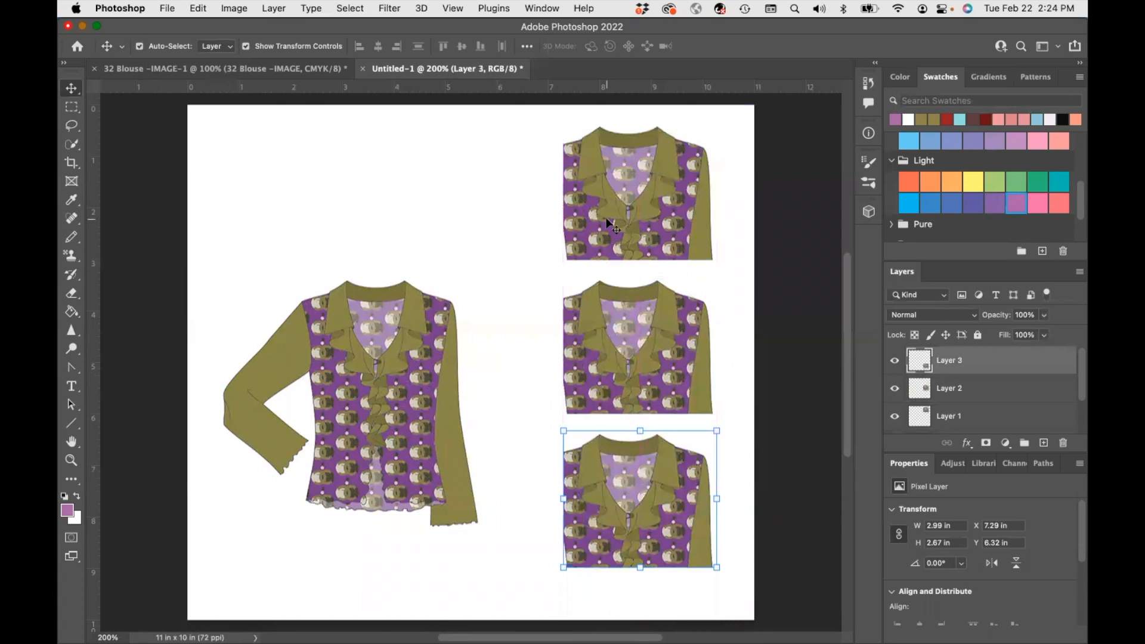
- Enlarge the full blouse layer proportionally to about 65% from its lower-left corner
left_click(399, 311)
left_click_drag(481, 274, 498, 258)
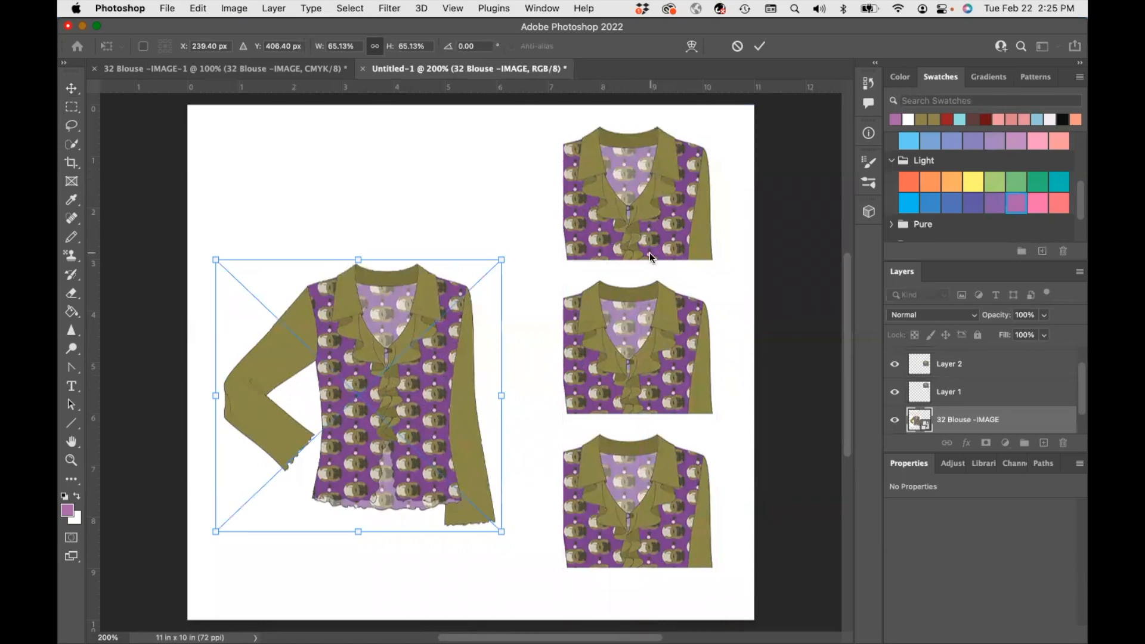
key("Return")
- Set up a Stroke for the top upper-body detail on Layer 1 with the color changed to black, #010101
left_click(685, 199)
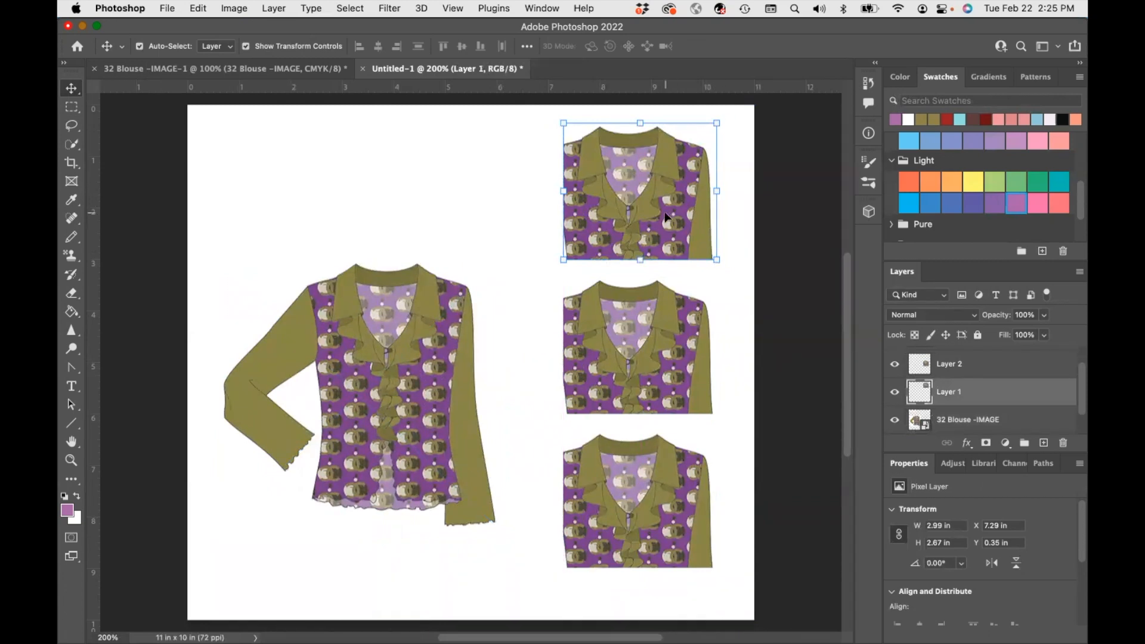
left_click(199, 9)
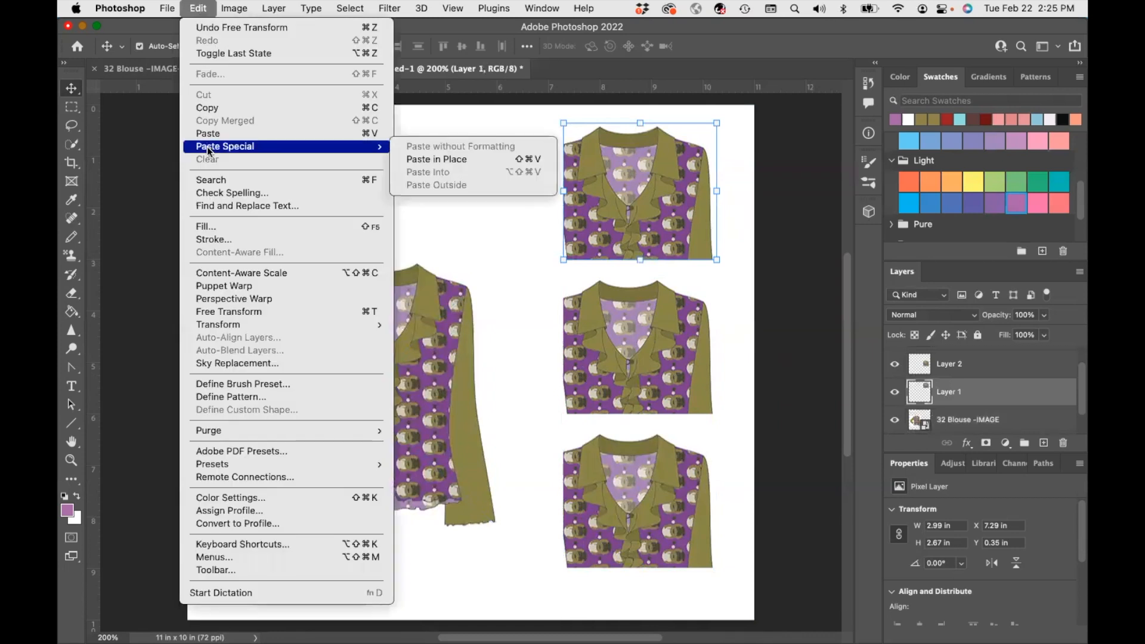
left_click(203, 240)
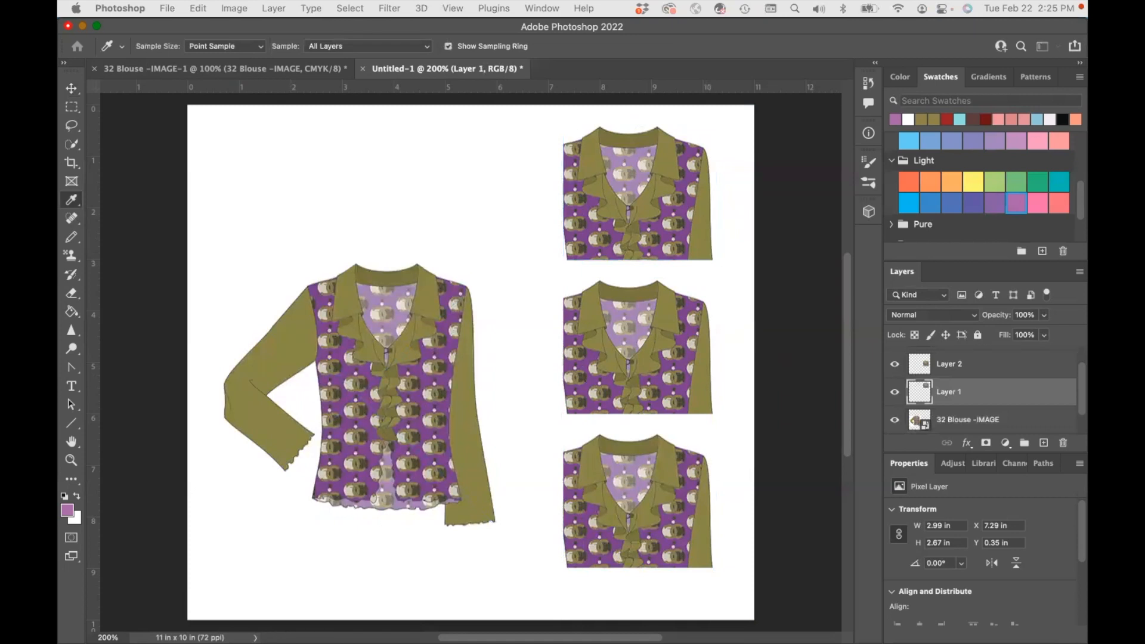
mouse_move(1083, 122)
left_mouse_down()
mouse_move(779, 203)
mouse_move(290, 291)
left_mouse_up()
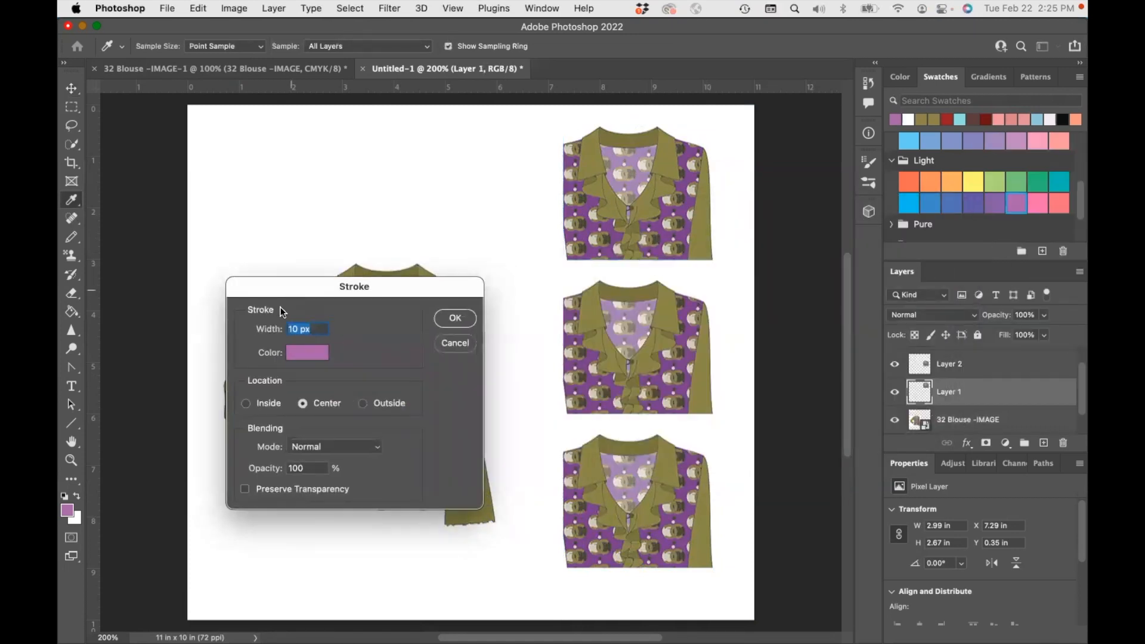
left_click(317, 358)
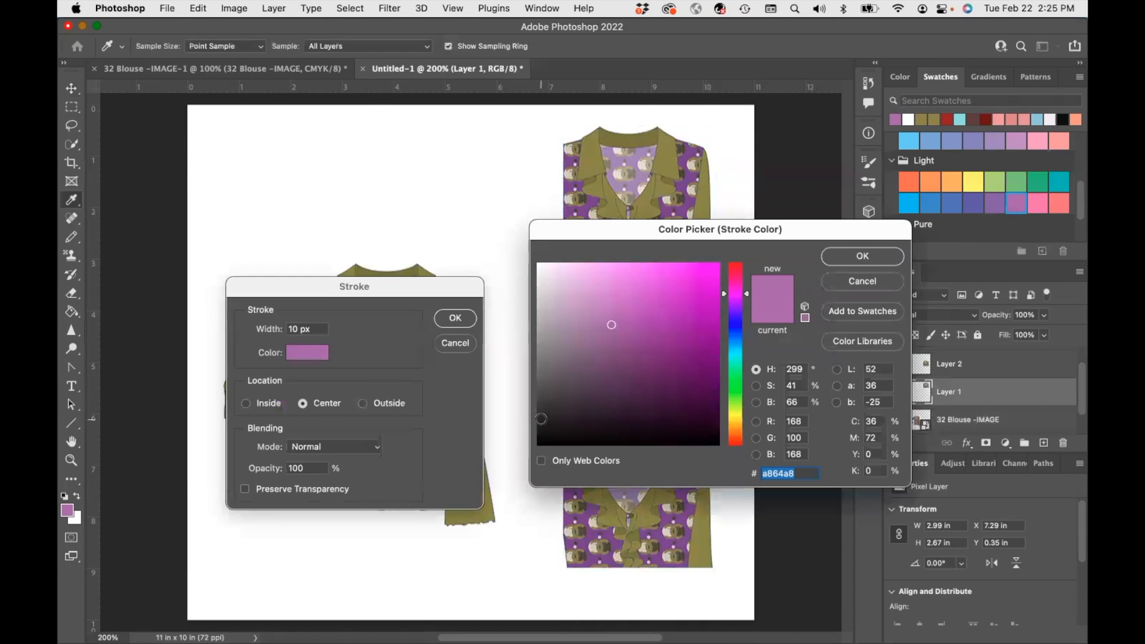
left_click(539, 444)
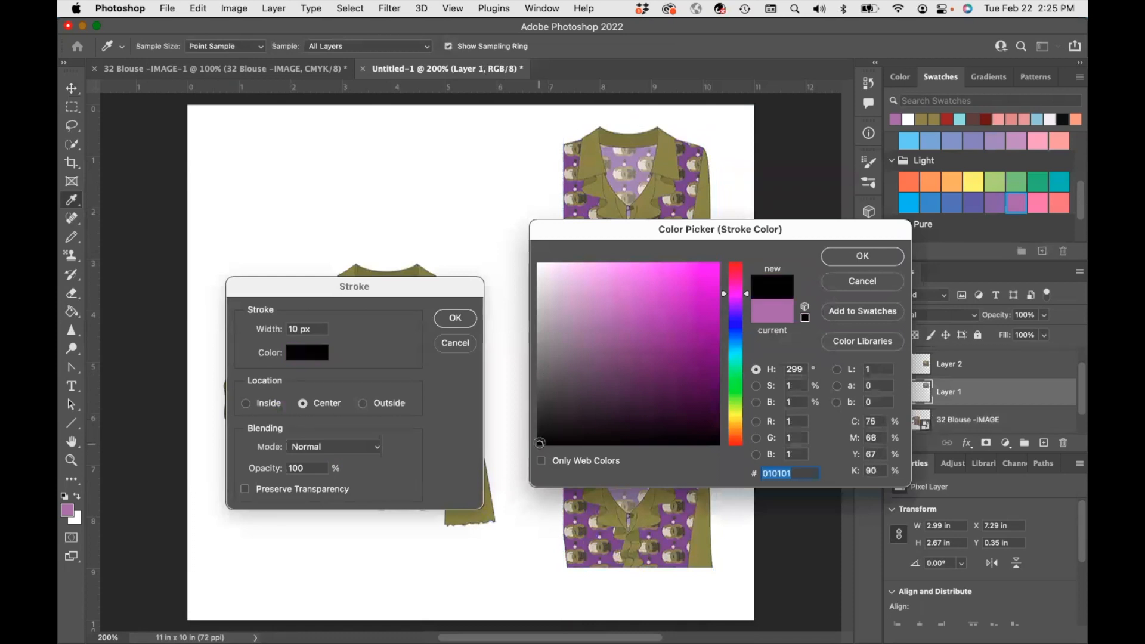
left_click(878, 258)
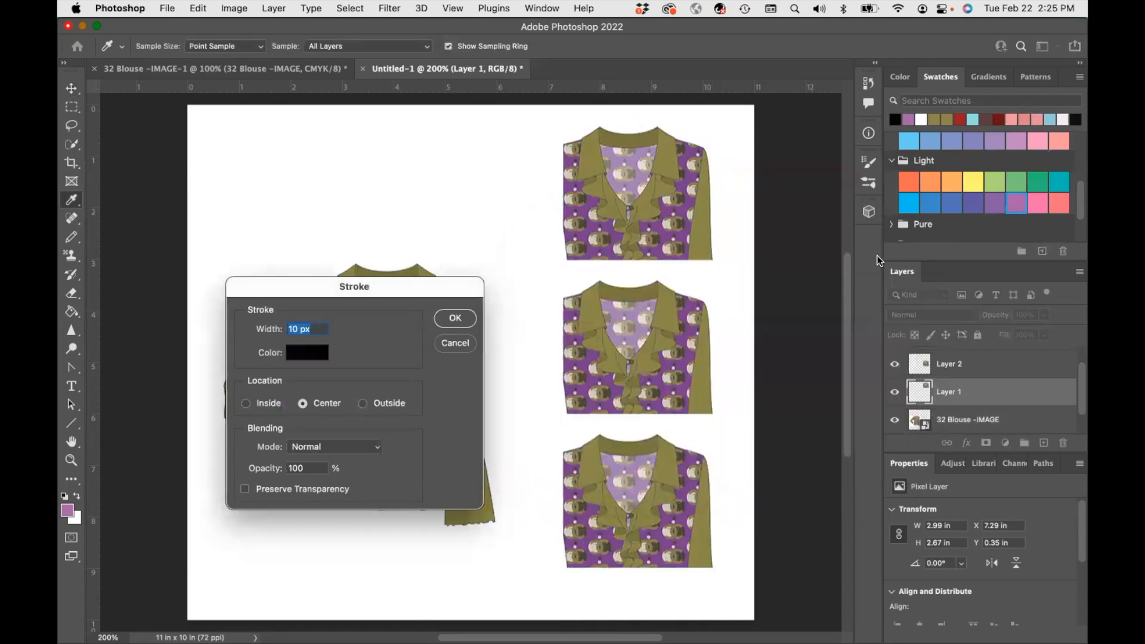
- Try the black centered stroke at 10 px on the top detail and undo it
left_click(456, 319)
key("v")
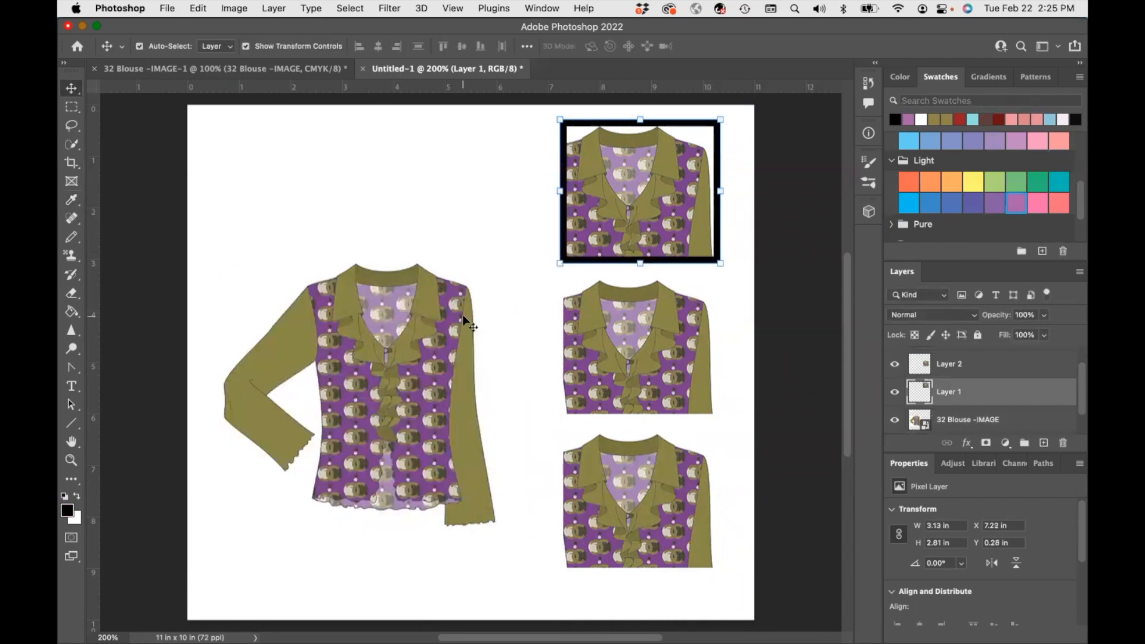
key("super+z")
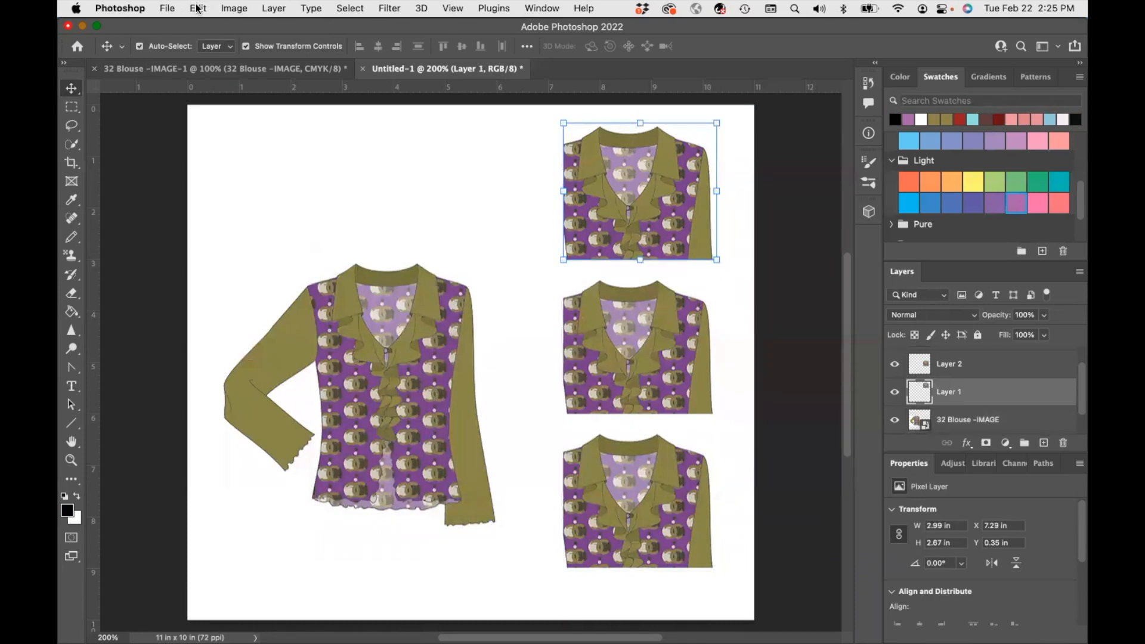
- Stroke the top upper-body detail on Layer 1 with a 3 px black centered outline
left_click(198, 8)
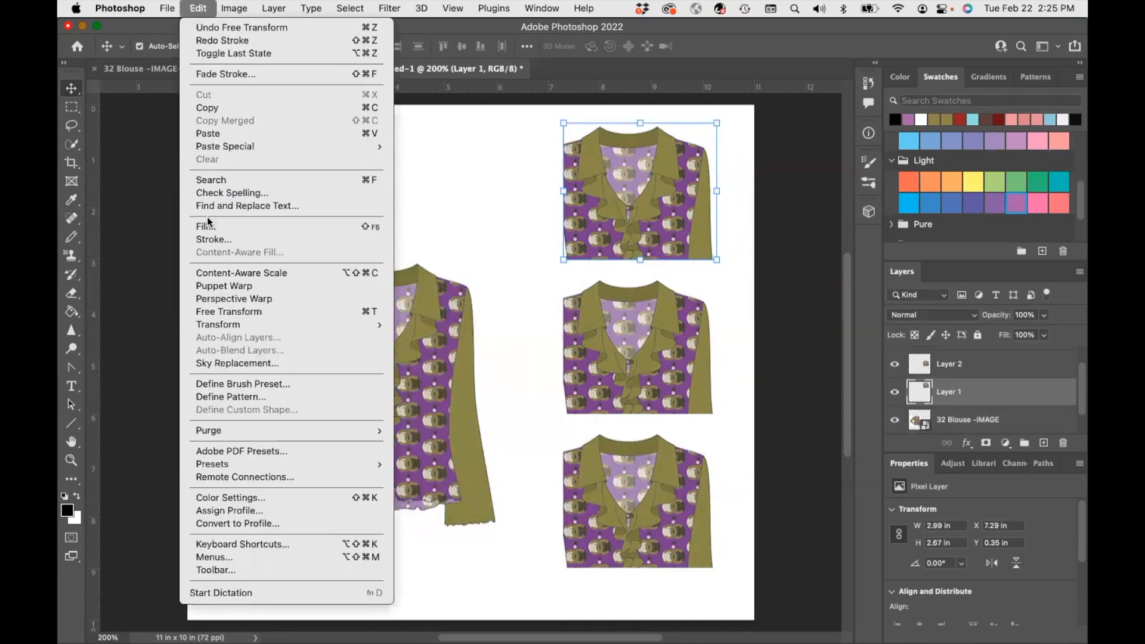
left_click(209, 239)
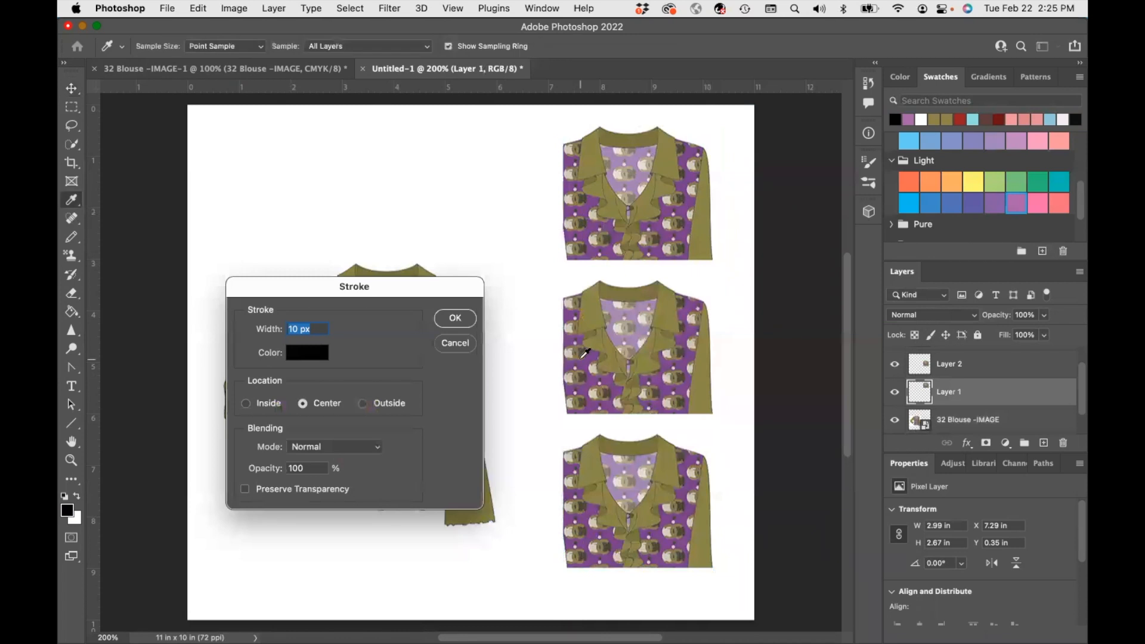
type("3 px")
left_click(462, 317)
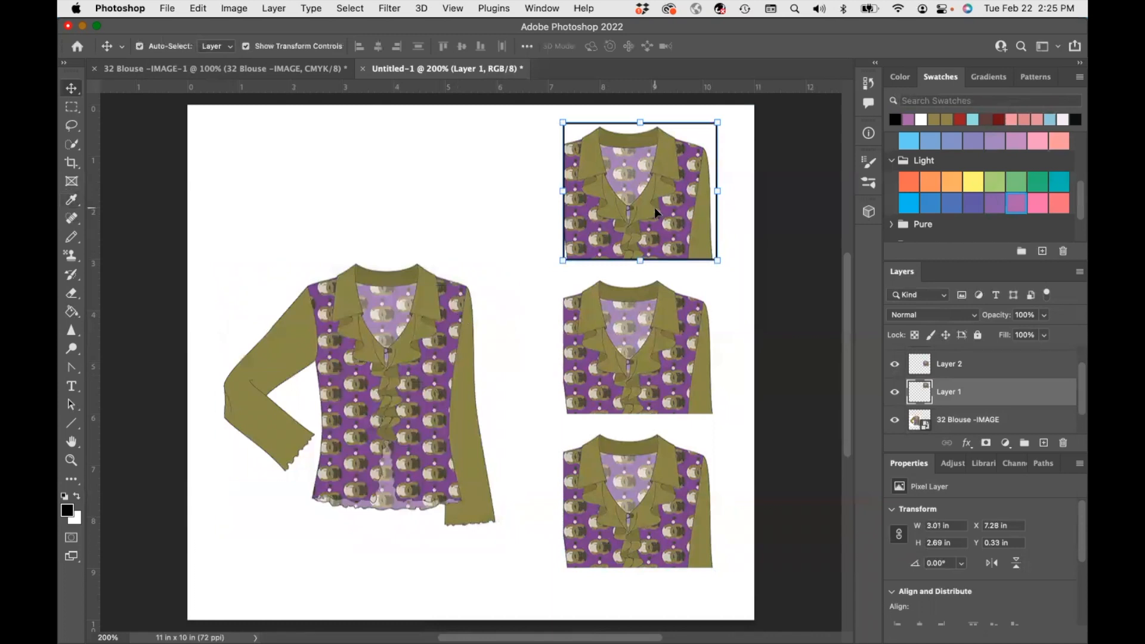
- Delete the middle and bottom upper-body details that have no outline
left_click(648, 335)
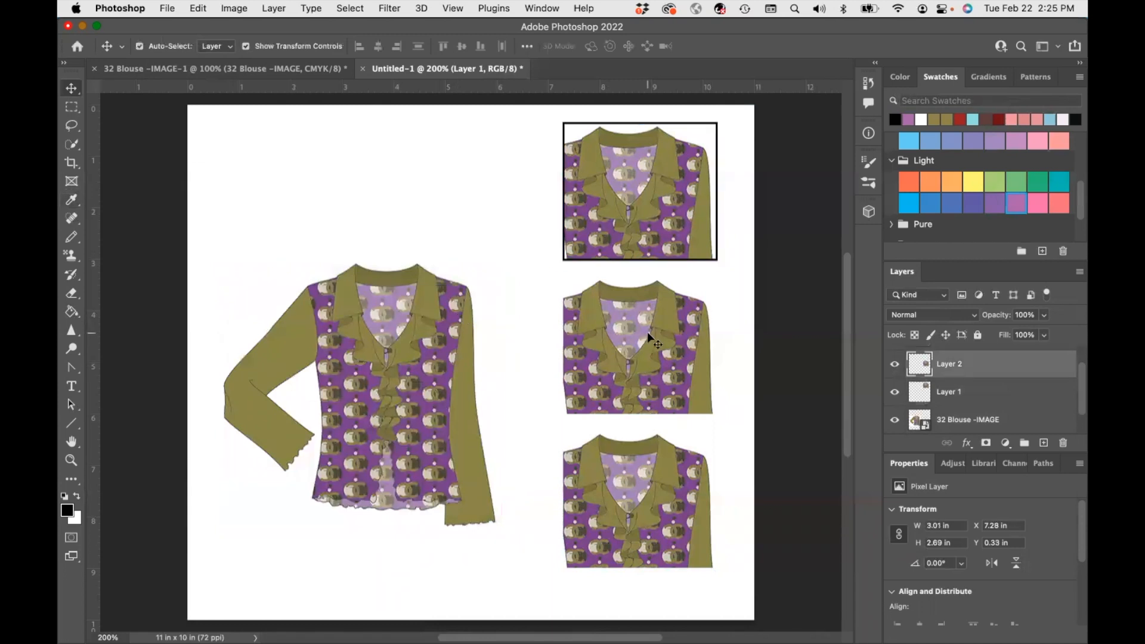
key("Delete")
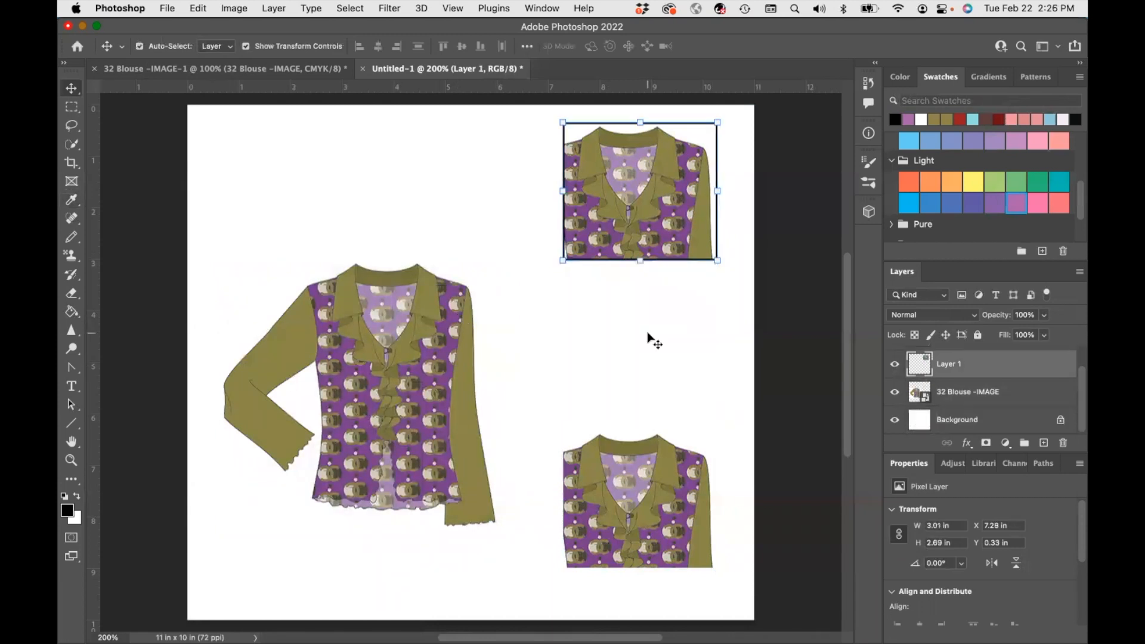
left_click(618, 488)
key("Delete")
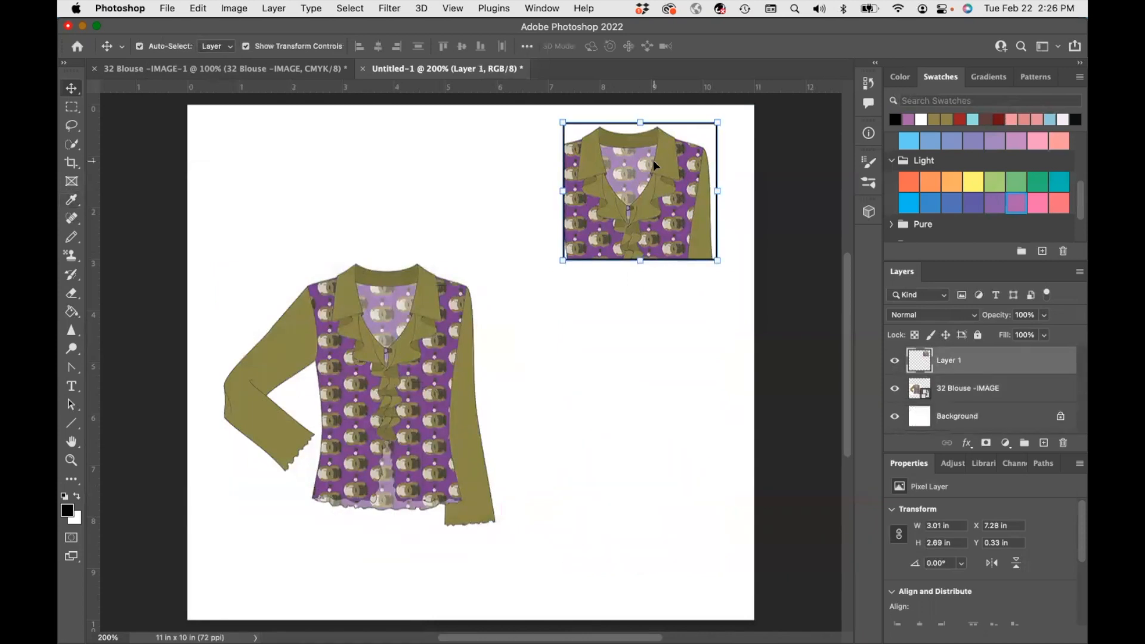
- Duplicate the outlined detail twice down the column and even out the spacing, with the lowest copy at about Y 6.83 in
left_click_drag(656, 167, 687, 310)
left_click_drag(660, 251, 691, 476)
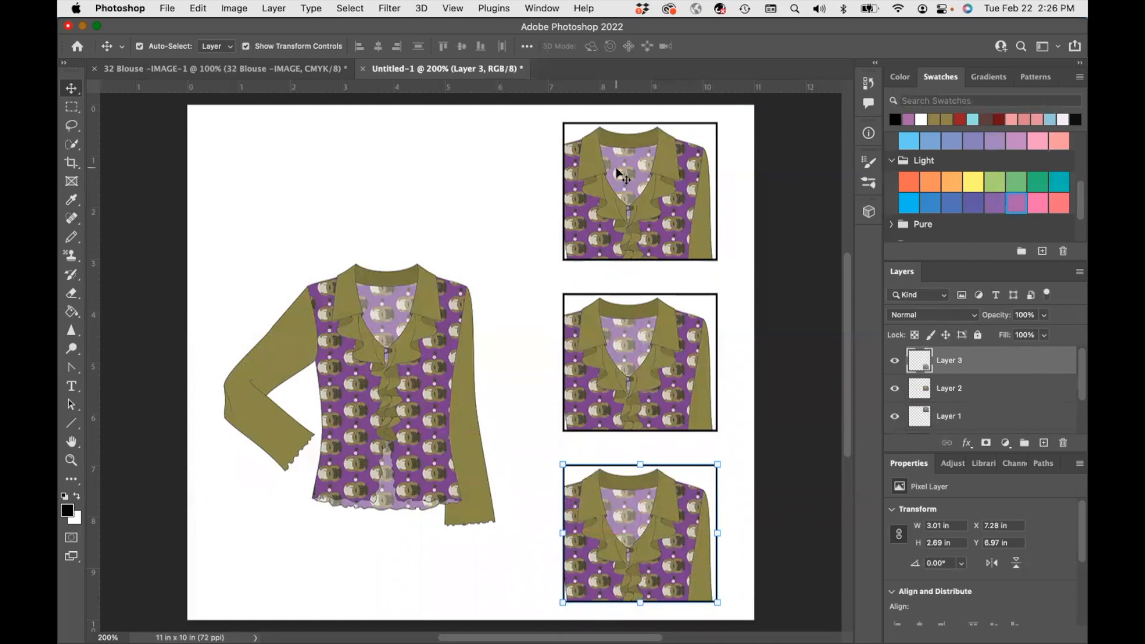
left_click_drag(621, 176, 620, 183)
left_click_drag(604, 464, 604, 457)
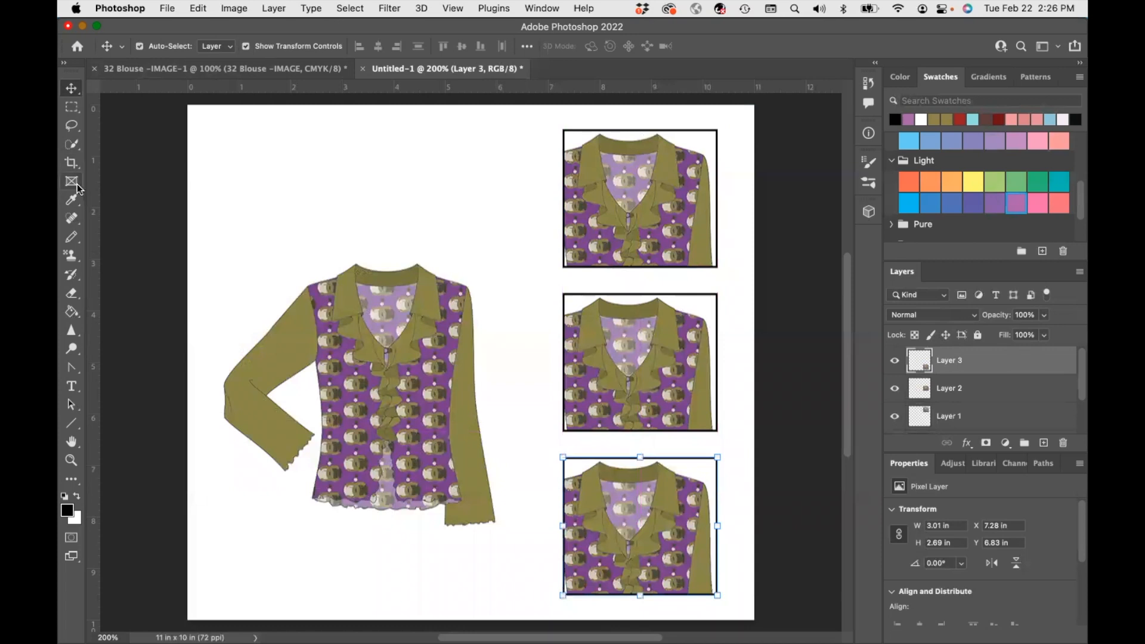
- Sample the purple fabric color from the top detail and open Replace Color for the bottom detail on Layer 3
left_click(72, 200)
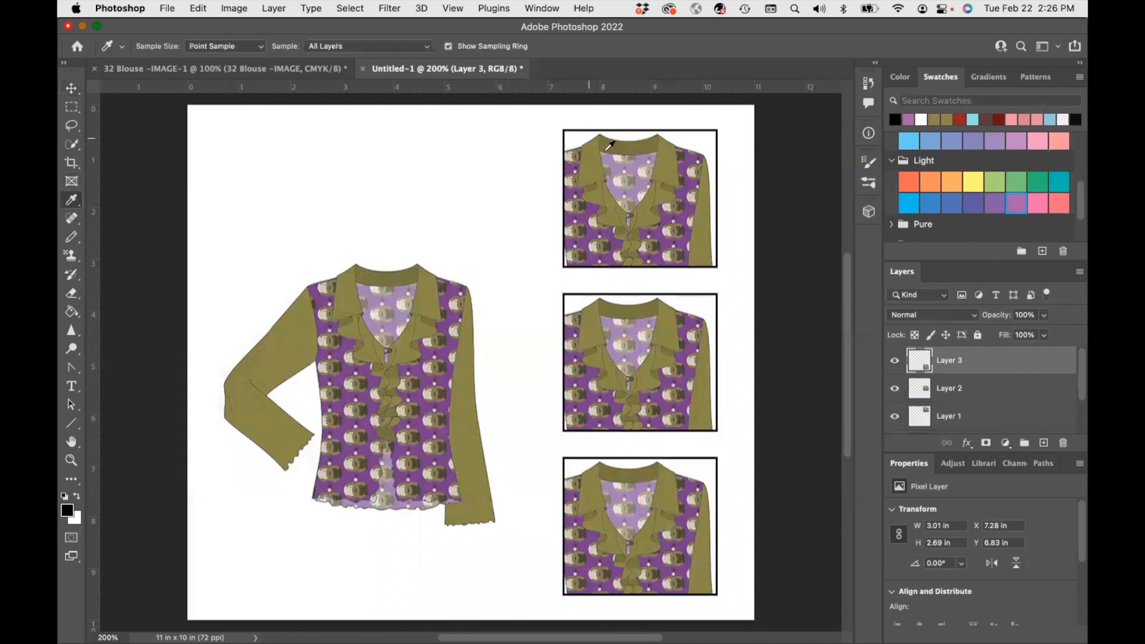
left_click(695, 179)
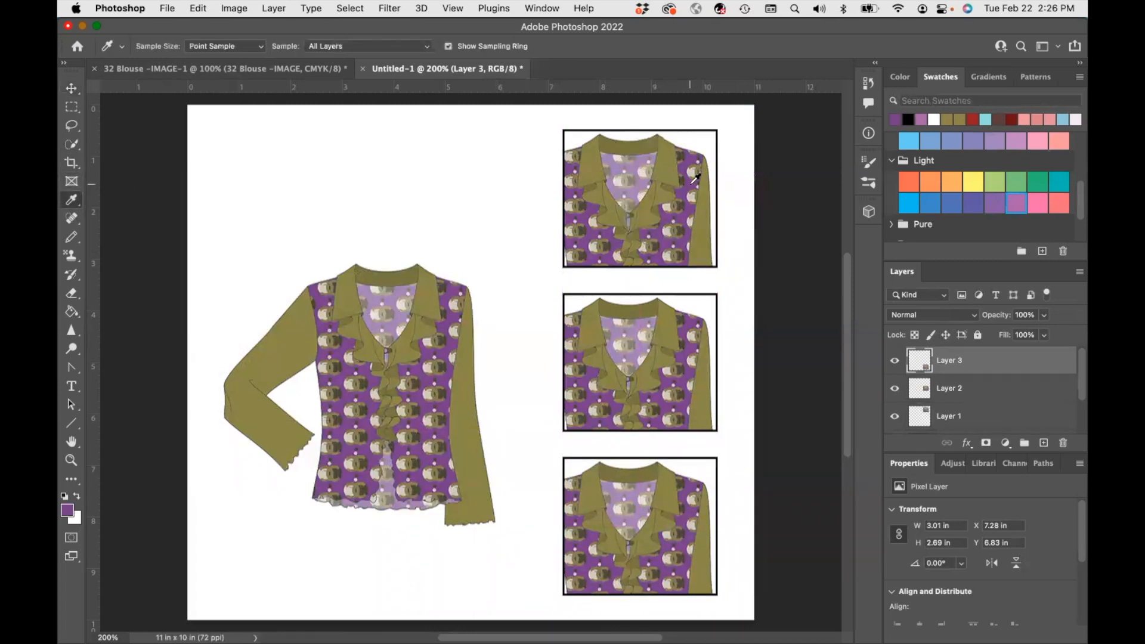
left_click(231, 9)
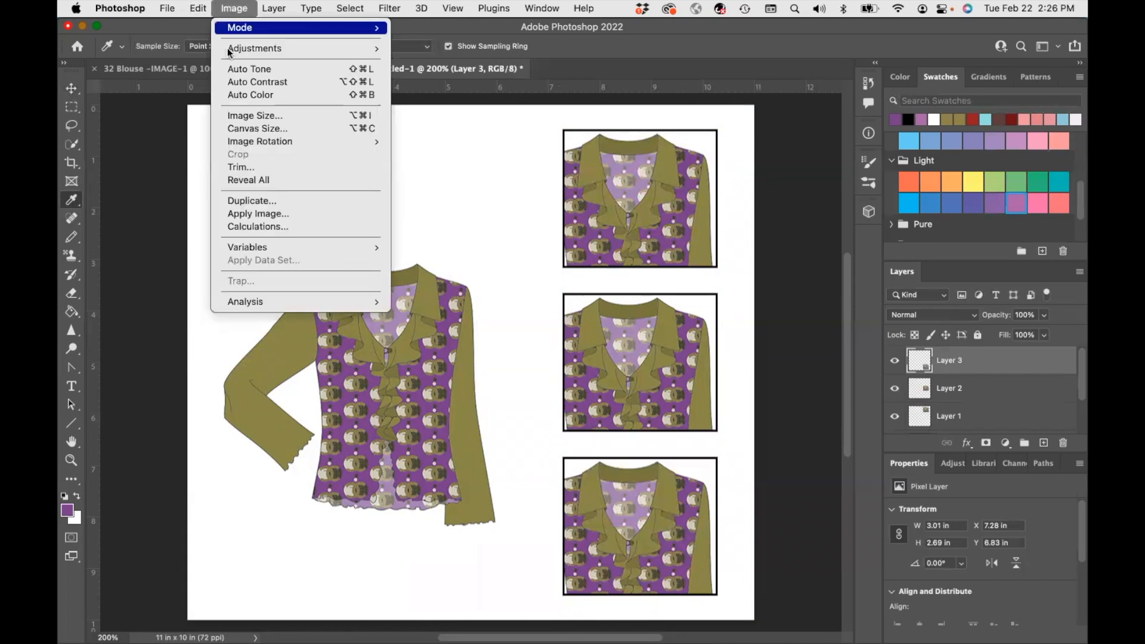
mouse_move(243, 49)
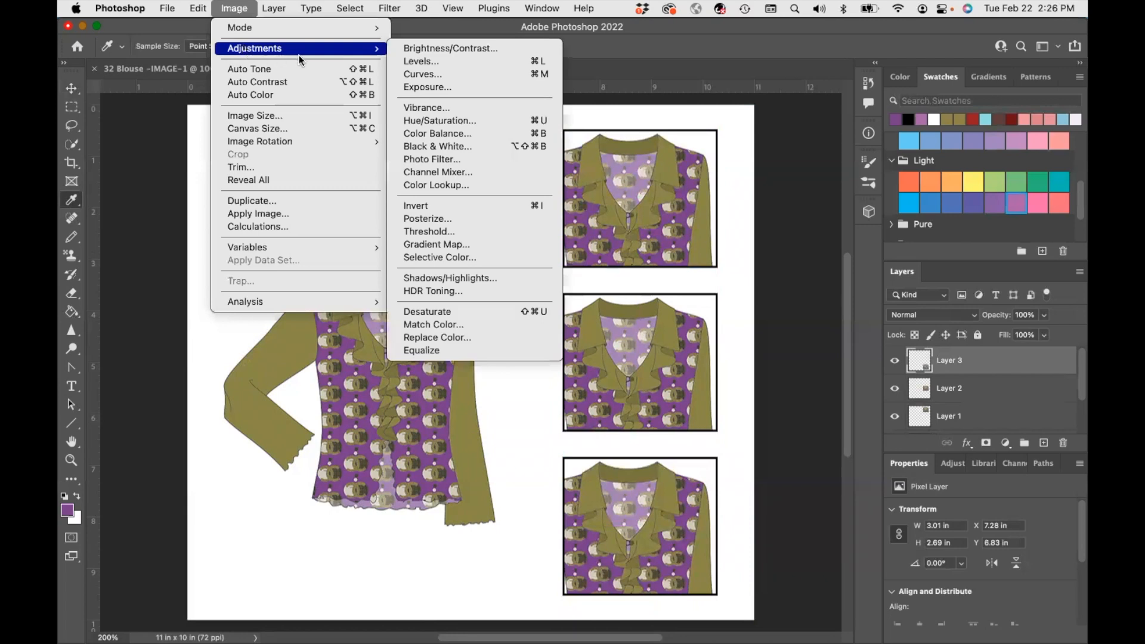
left_click(435, 338)
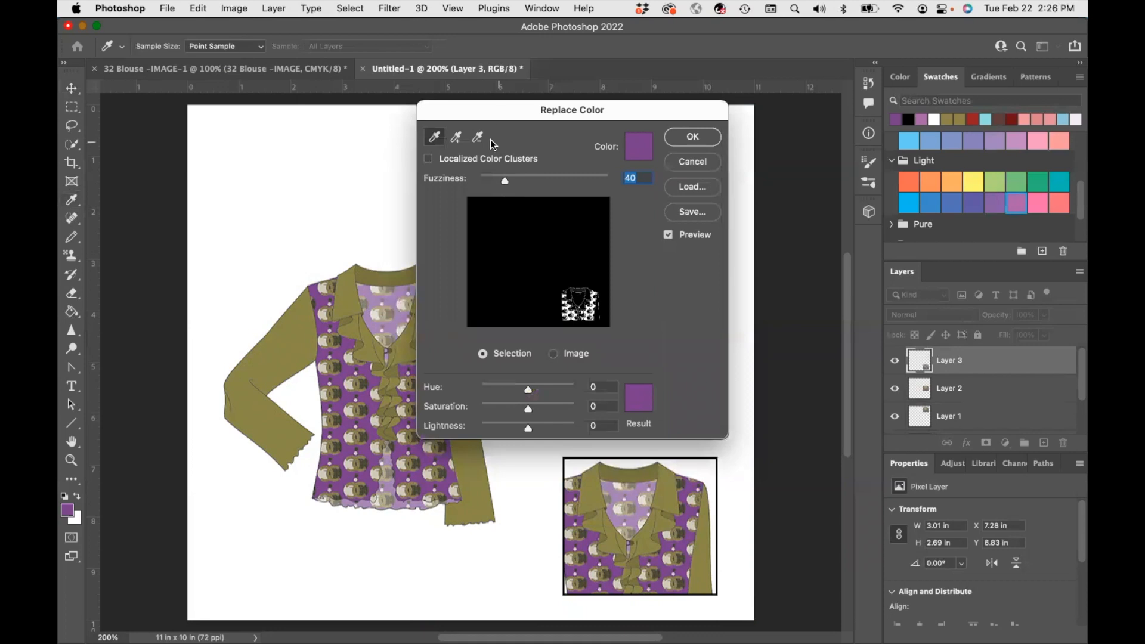
left_click_drag(497, 109, 811, 158)
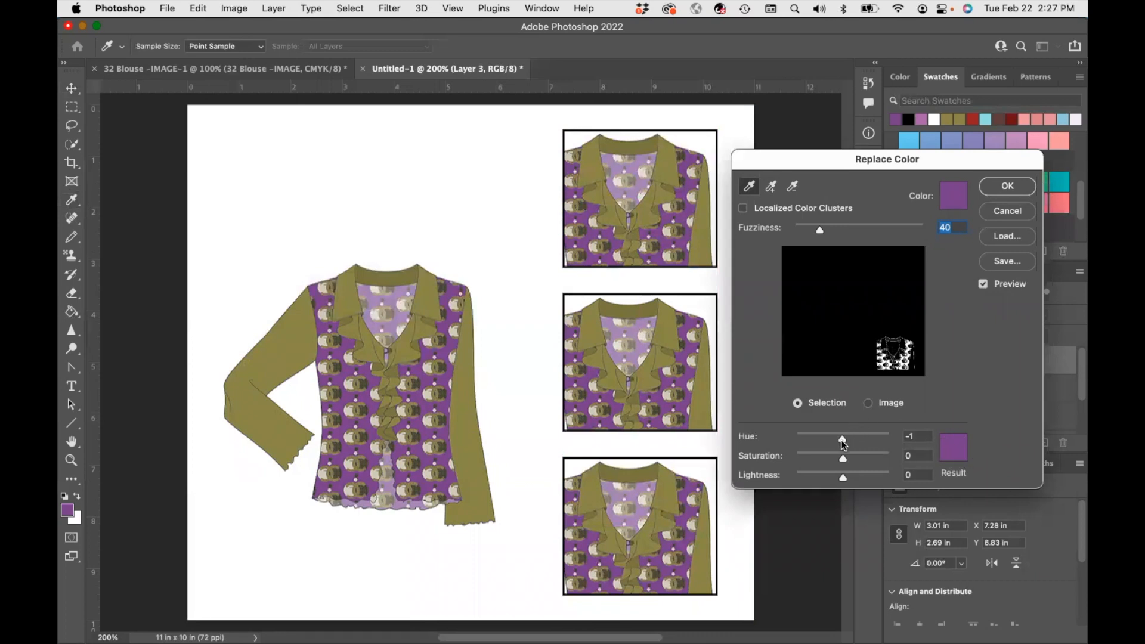
- Replace the bottom detail's purple with red using Hue +56 and Saturation +57
left_click_drag(852, 443, 871, 460)
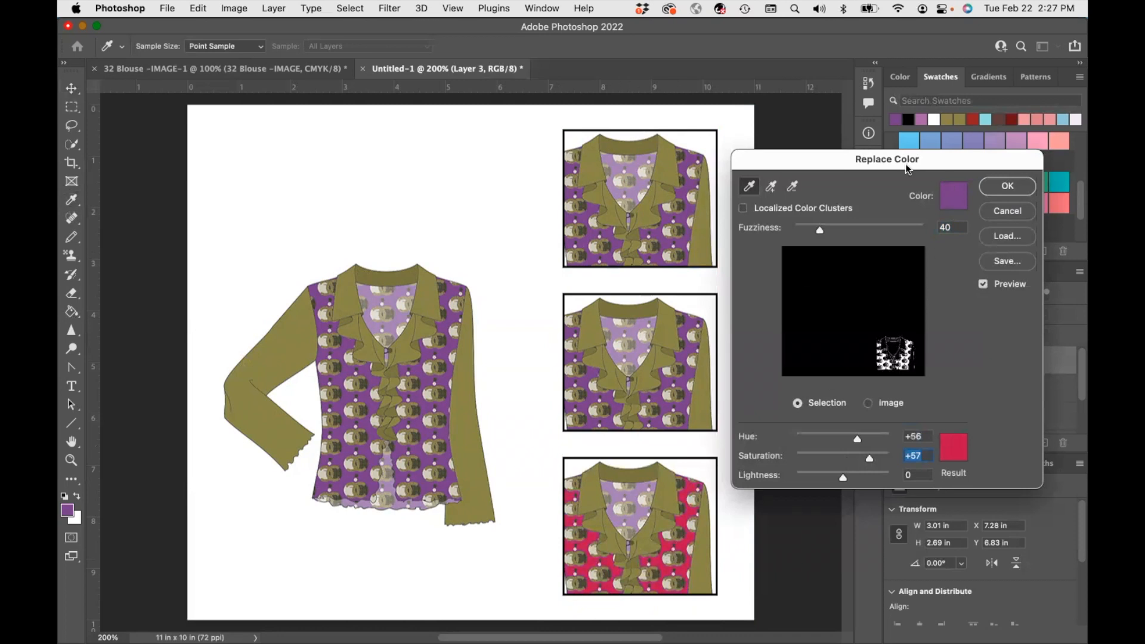
left_click_drag(905, 167, 720, 82)
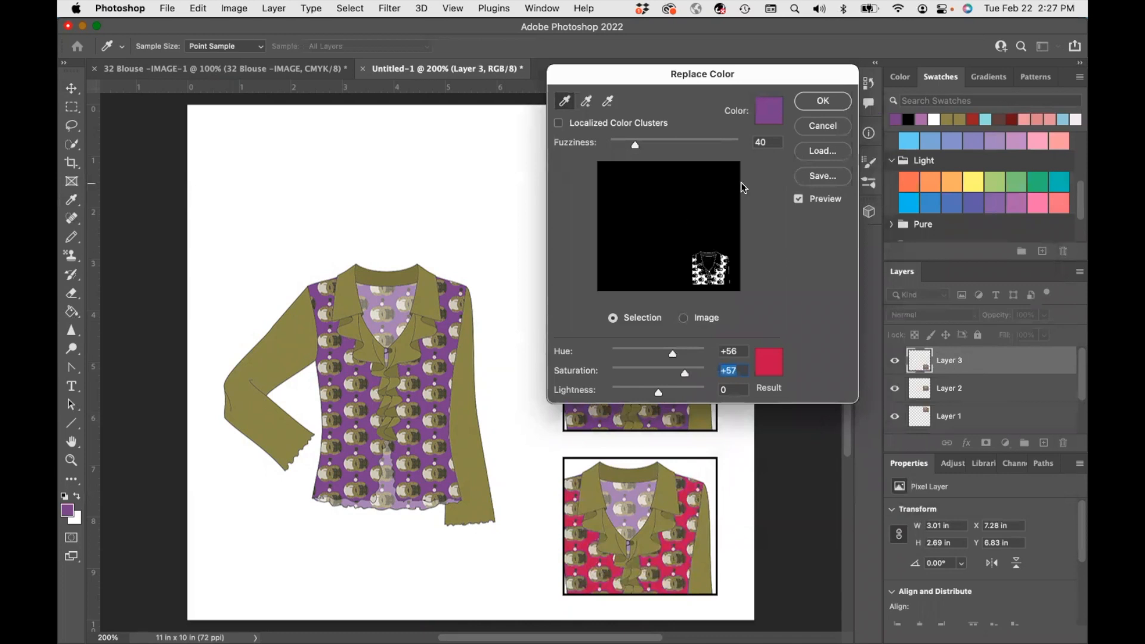
left_click_drag(753, 77, 956, 163)
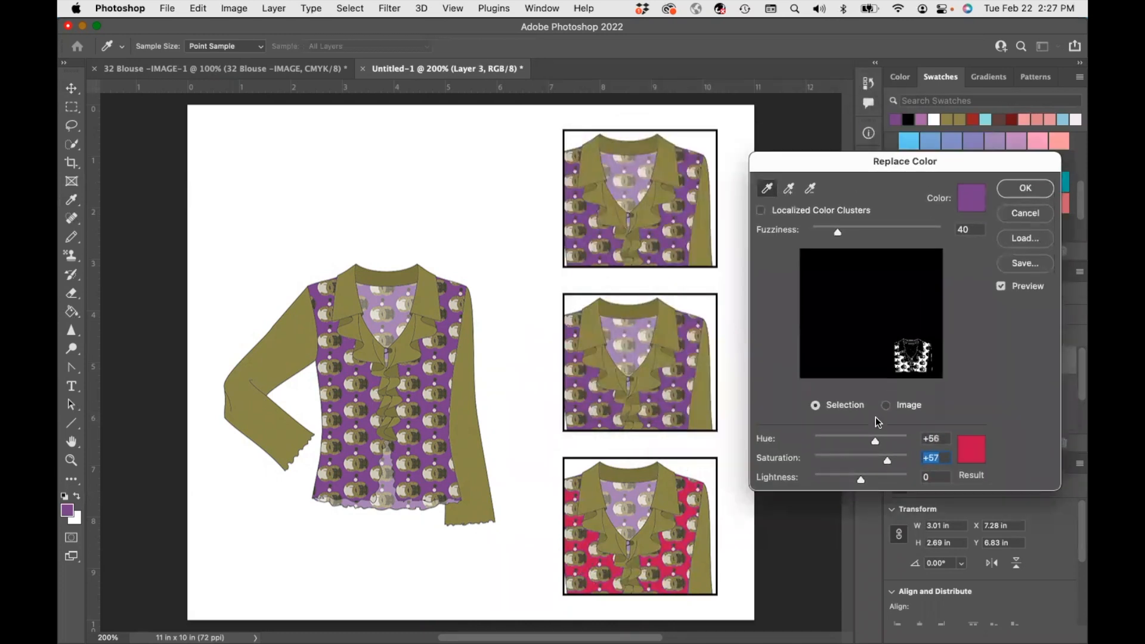
left_click(1026, 189)
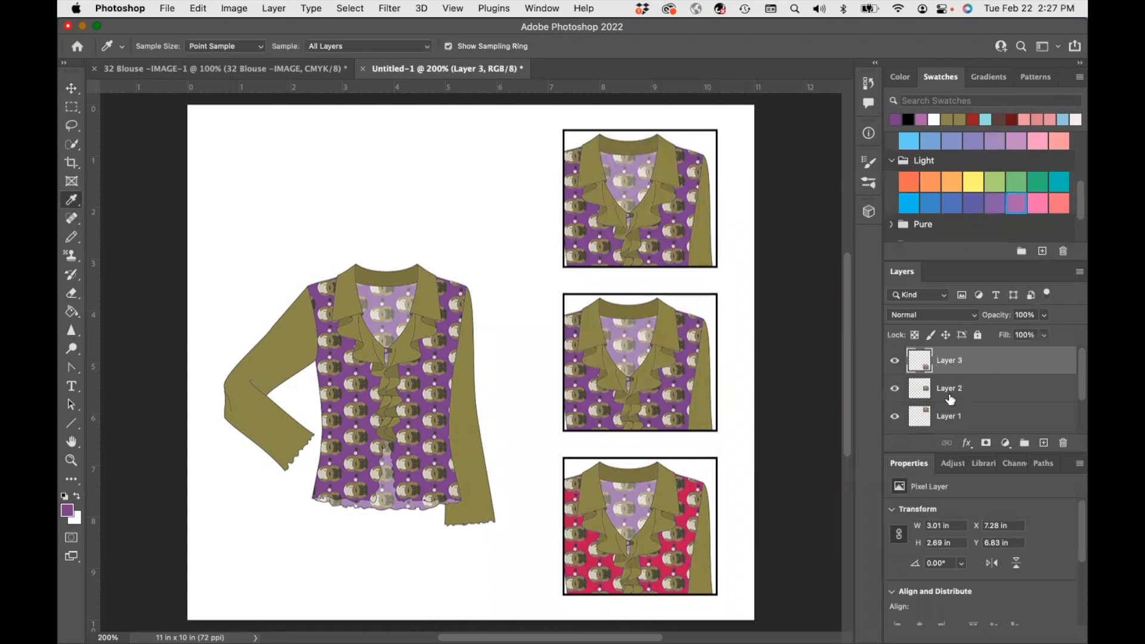
- Replace the purple fabric color of the middle upper-body detail on Layer 2 with dark green using Replace Color
left_click(950, 394)
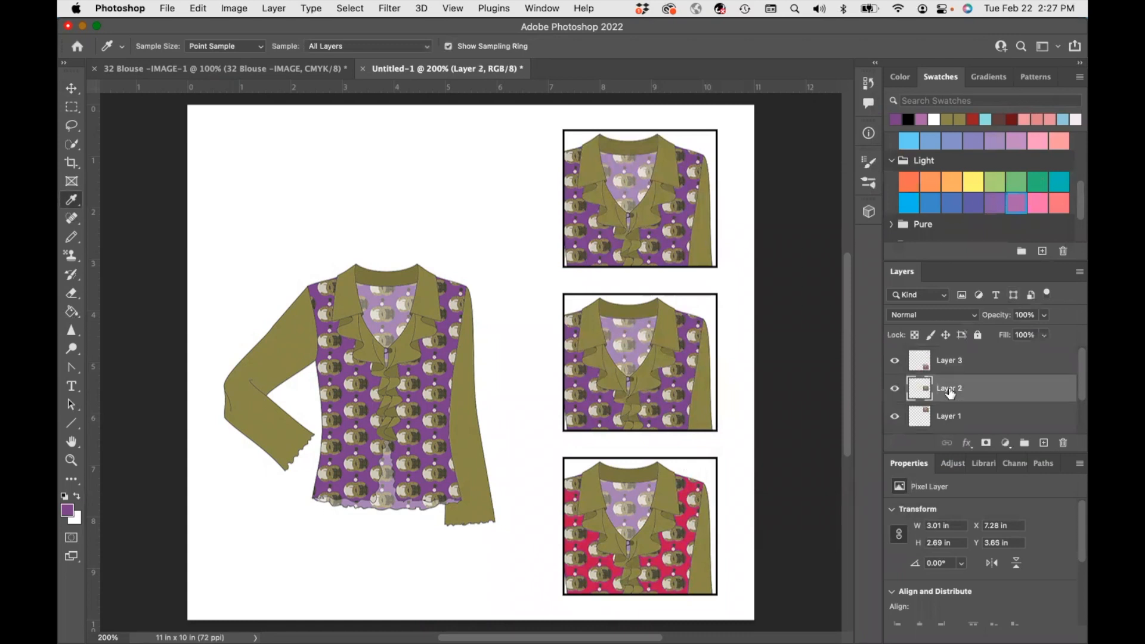
left_click(70, 89)
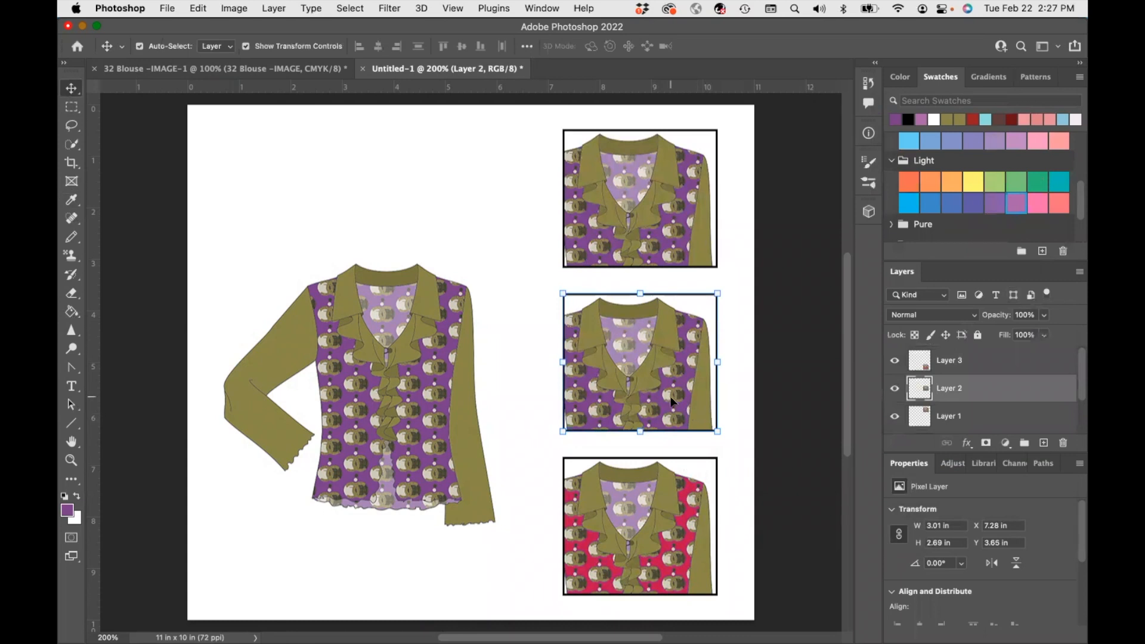
left_click(239, 9)
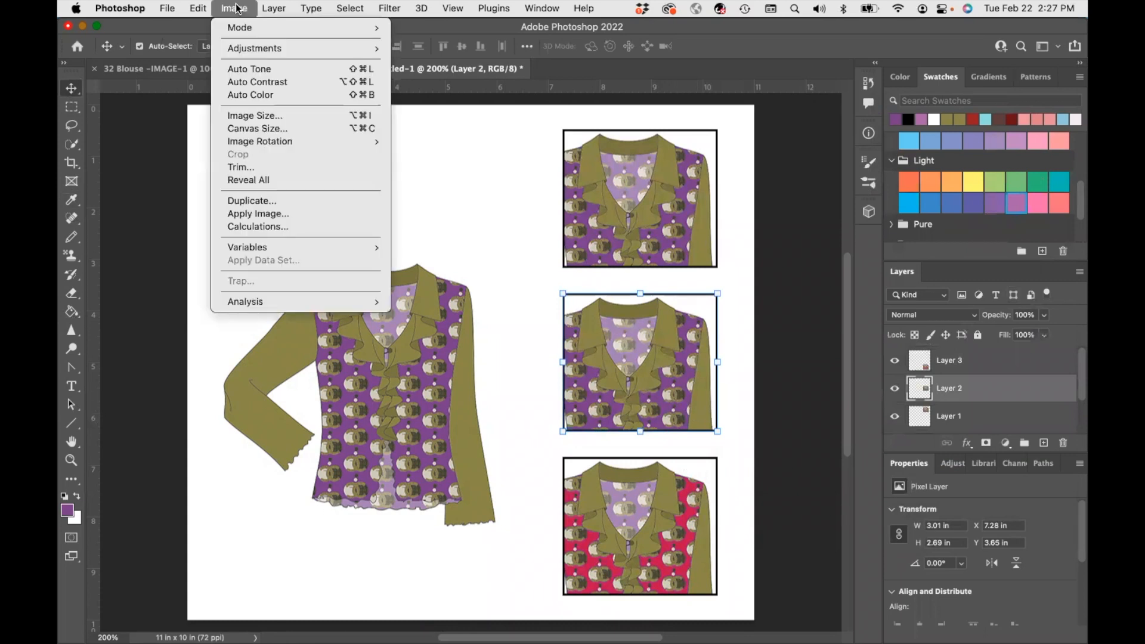
mouse_move(254, 50)
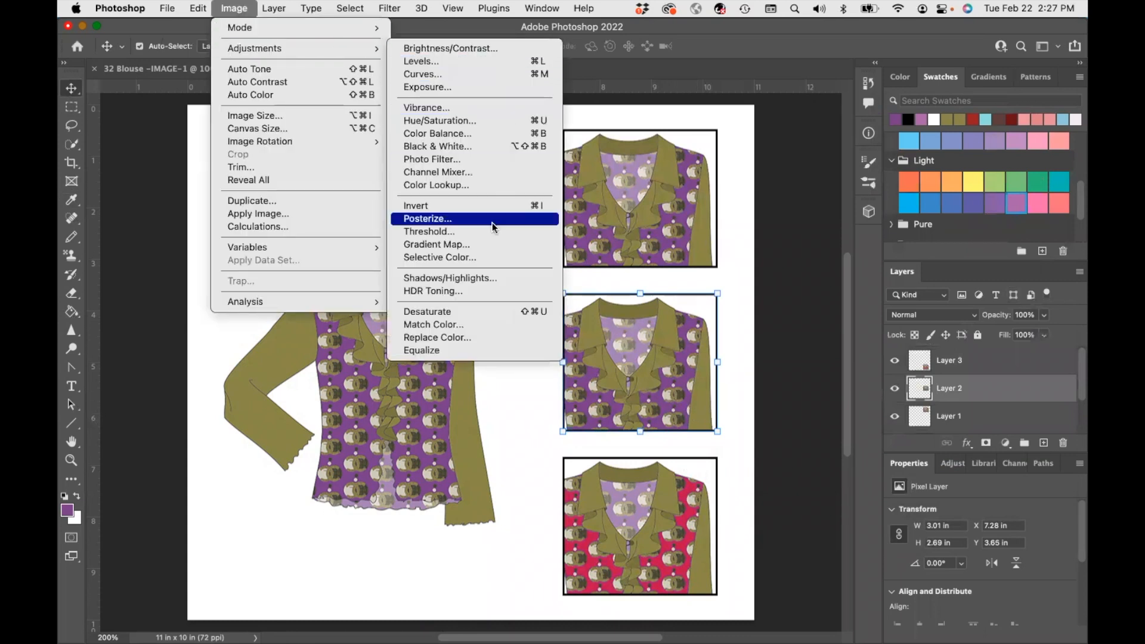
left_click(491, 337)
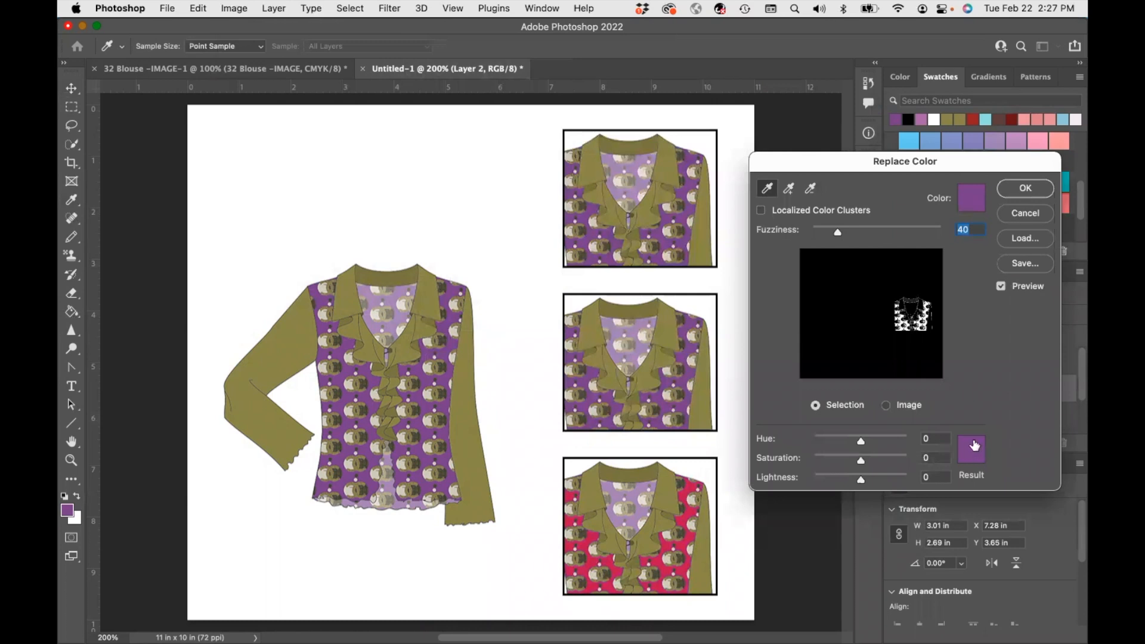
left_click_drag(863, 444, 846, 463)
left_click(1026, 189)
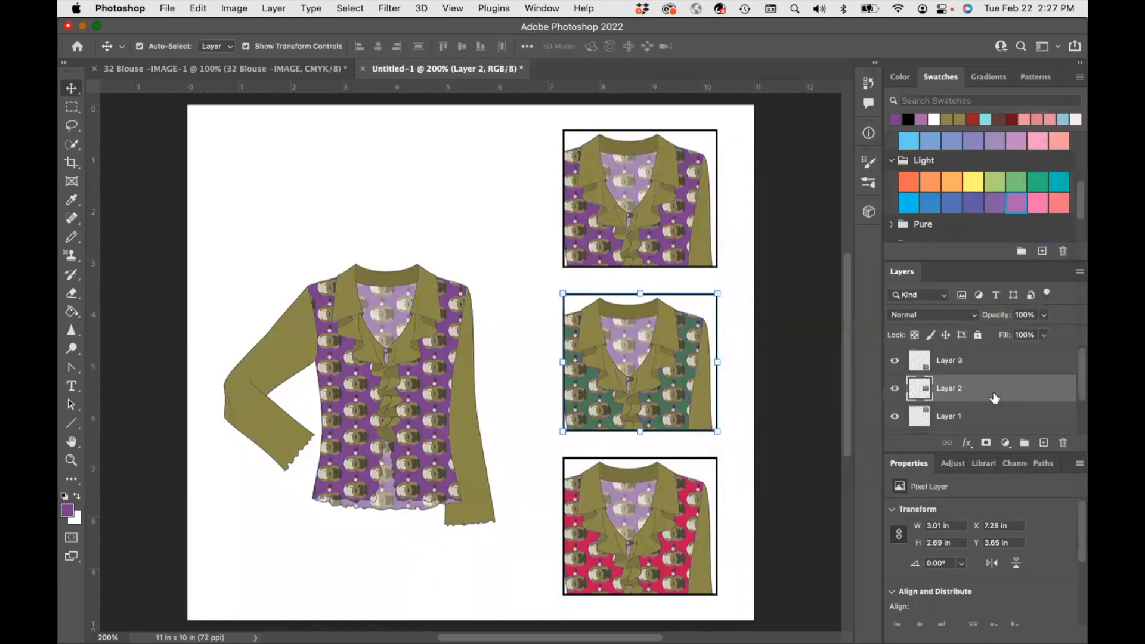
- Replace the top detail's purple on Layer 1 with yellow using Hue +136, Saturation +50 and Lightness +10 in Replace Color
left_click(973, 362)
left_click(948, 417)
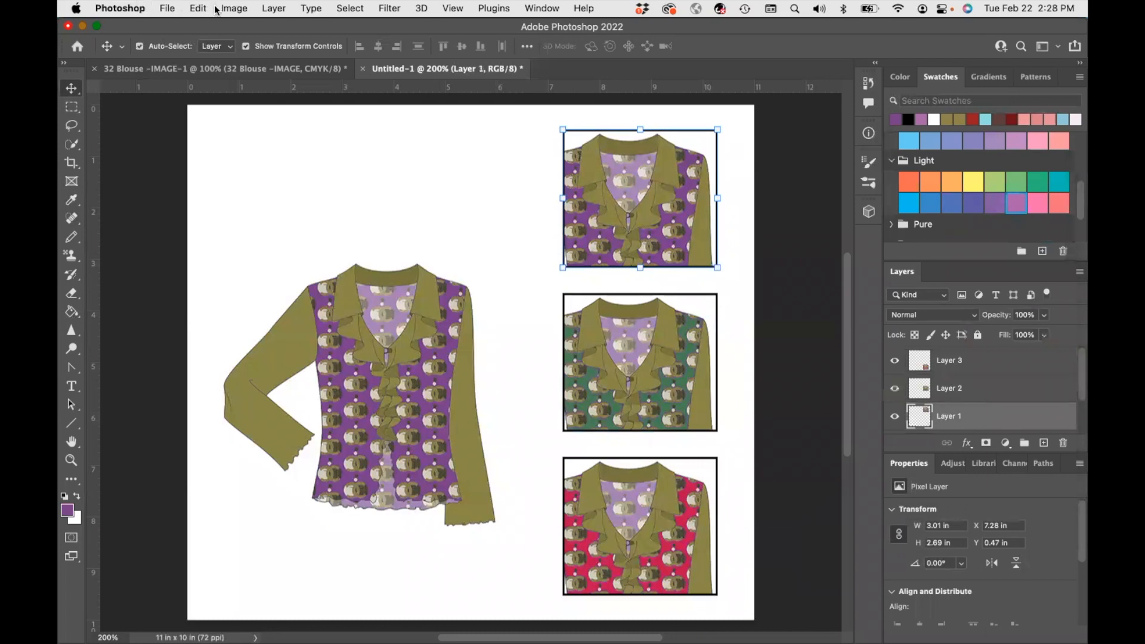
left_click(241, 14)
mouse_move(251, 49)
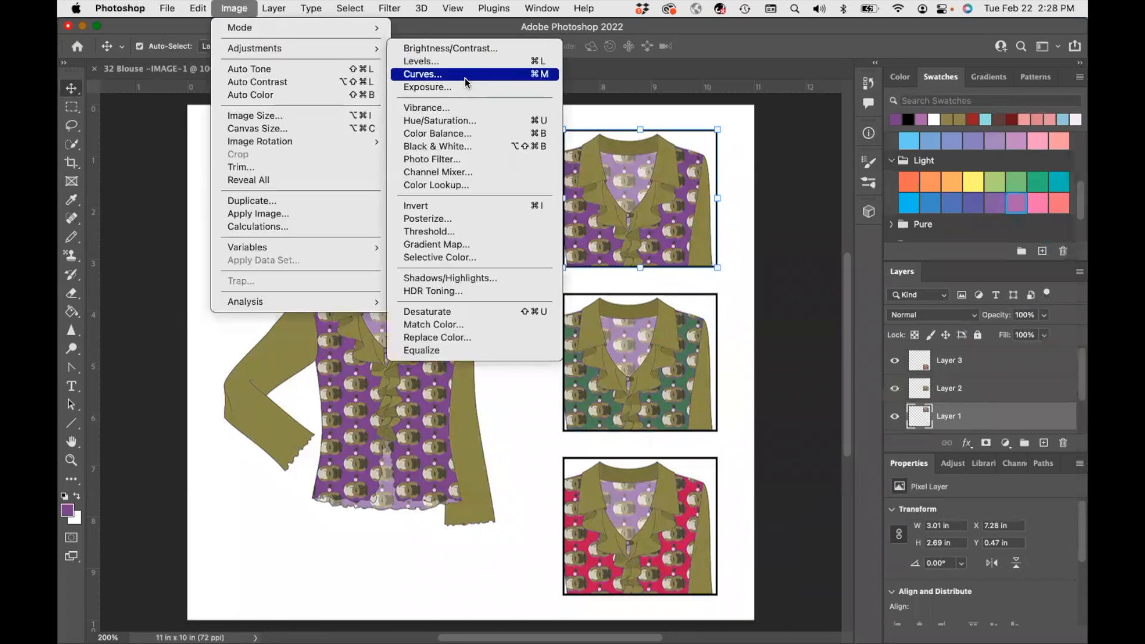
left_click(451, 343)
left_click_drag(862, 436, 860, 441)
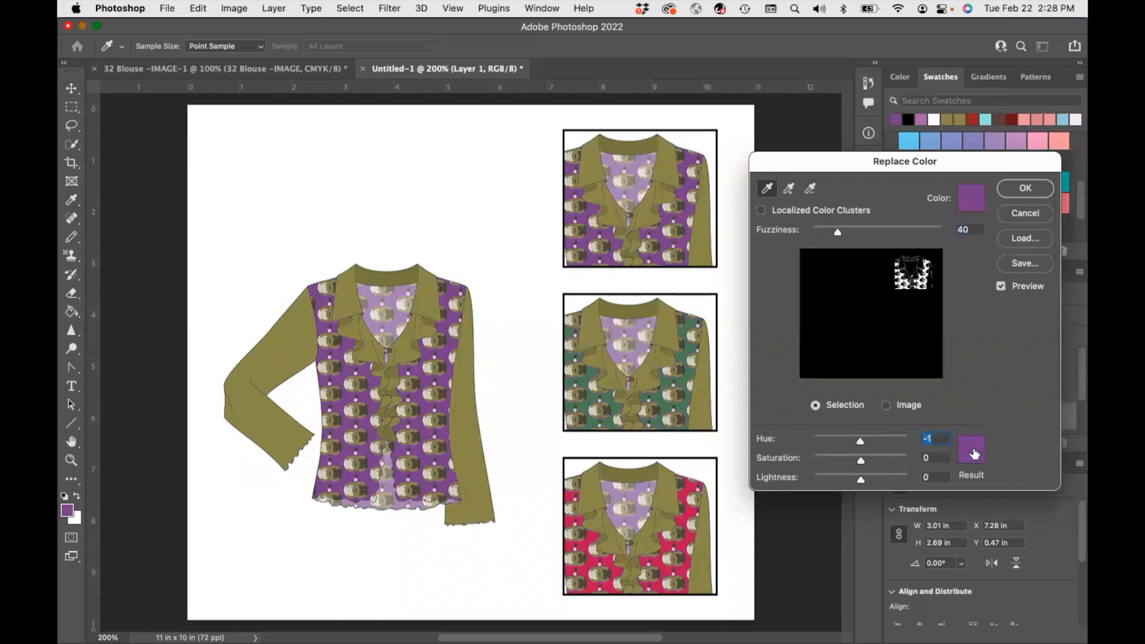
left_click_drag(864, 444, 863, 444)
left_click(973, 449)
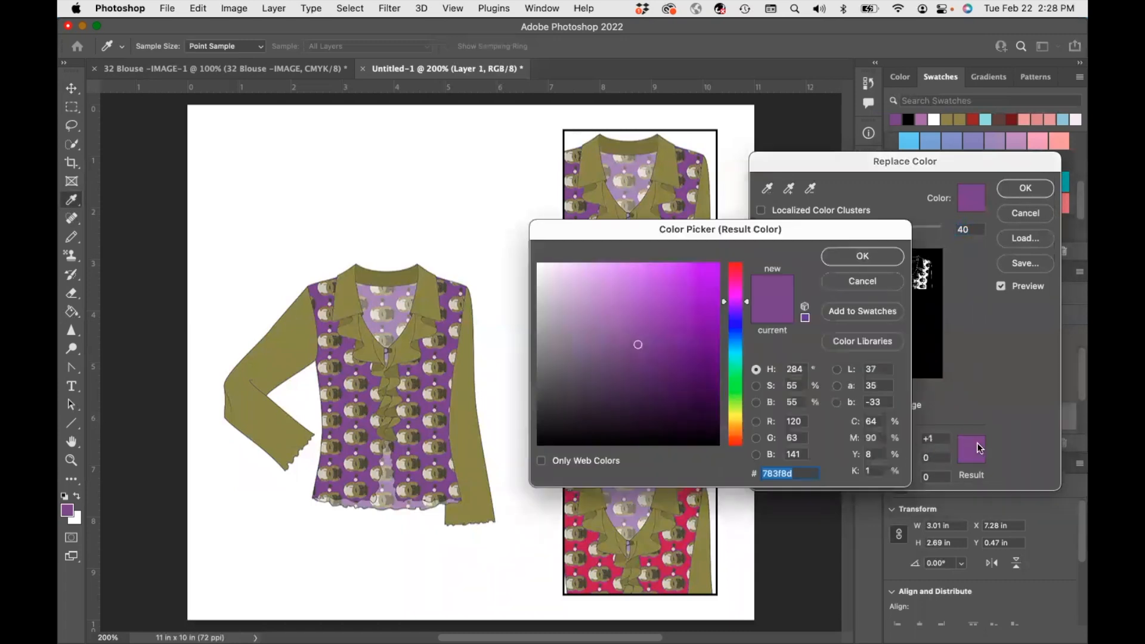
left_click(736, 415)
left_click(681, 286)
left_click_drag(681, 286, 708, 273)
left_click(849, 258)
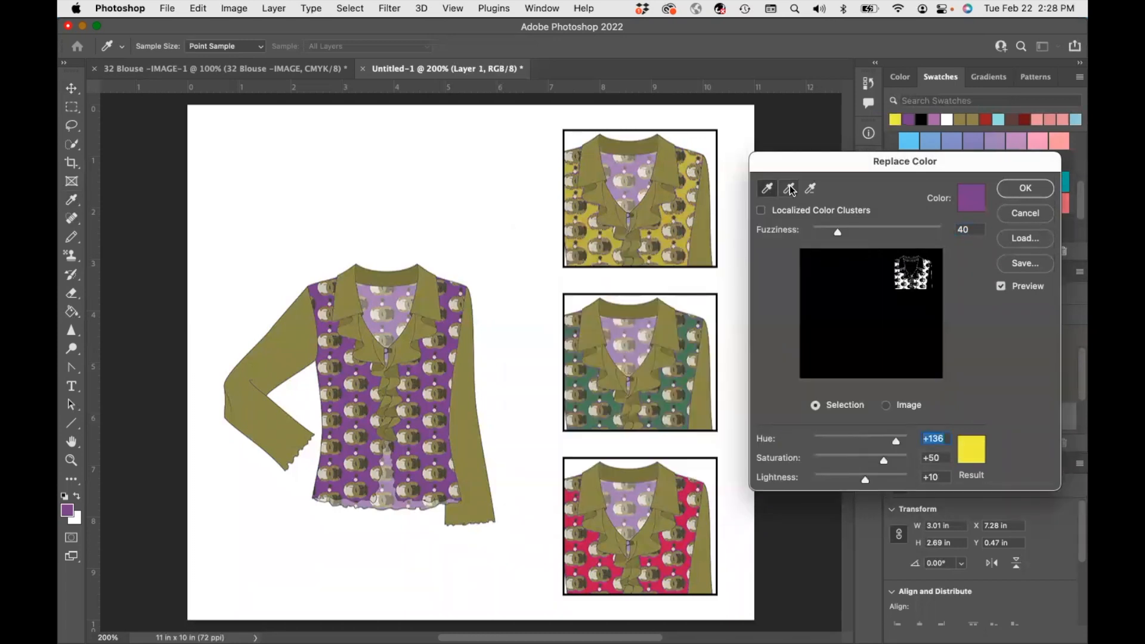
left_click(1025, 188)
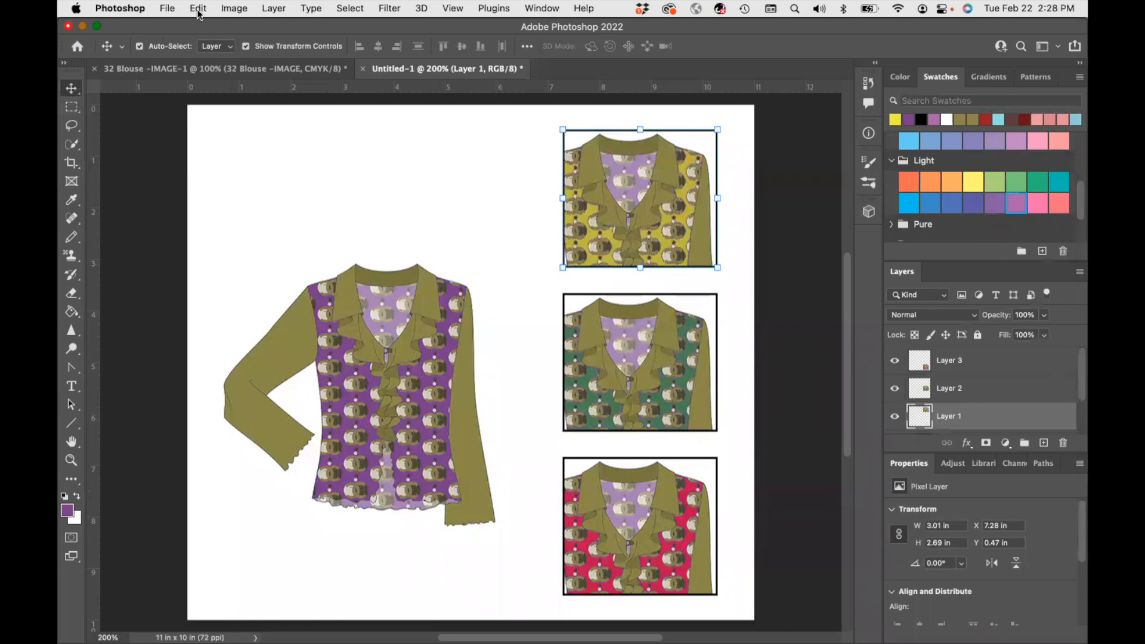
- Sample the light purple lining of the top detail and replace it with the detail's own fabric yellow, bdb930, using Replace Color
left_click(72, 200)
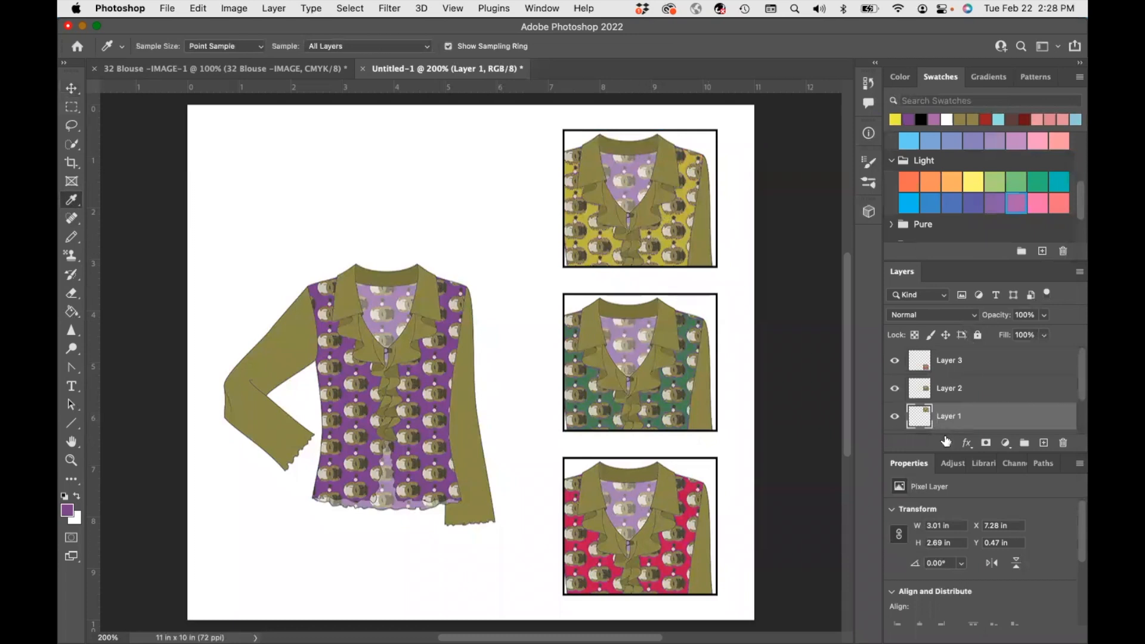
left_click(643, 158)
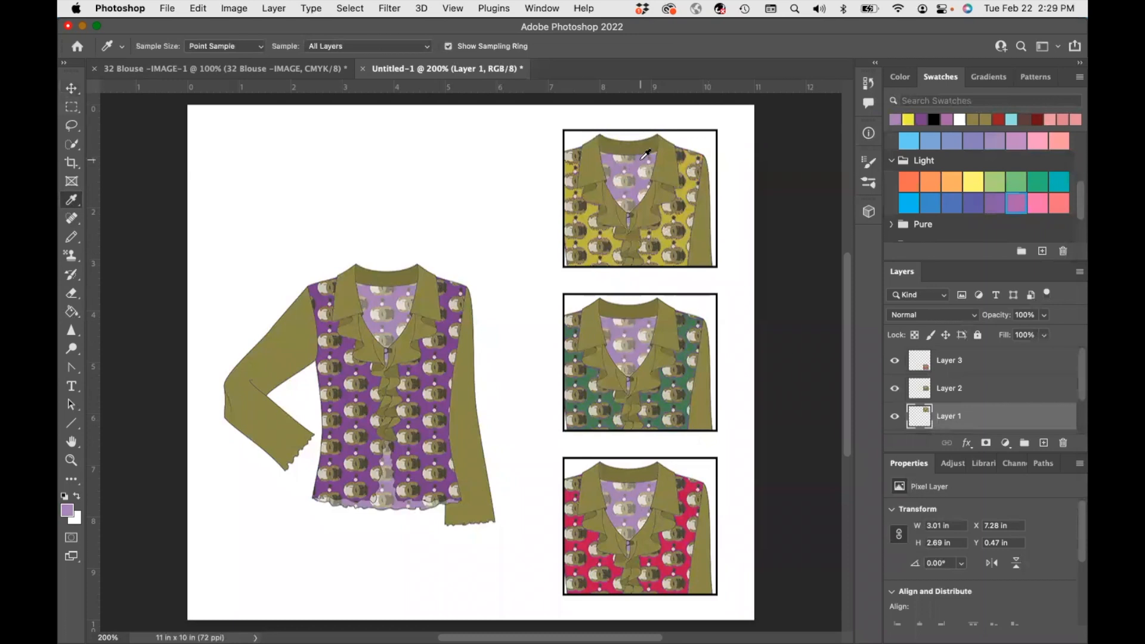
left_click(234, 8)
mouse_move(260, 49)
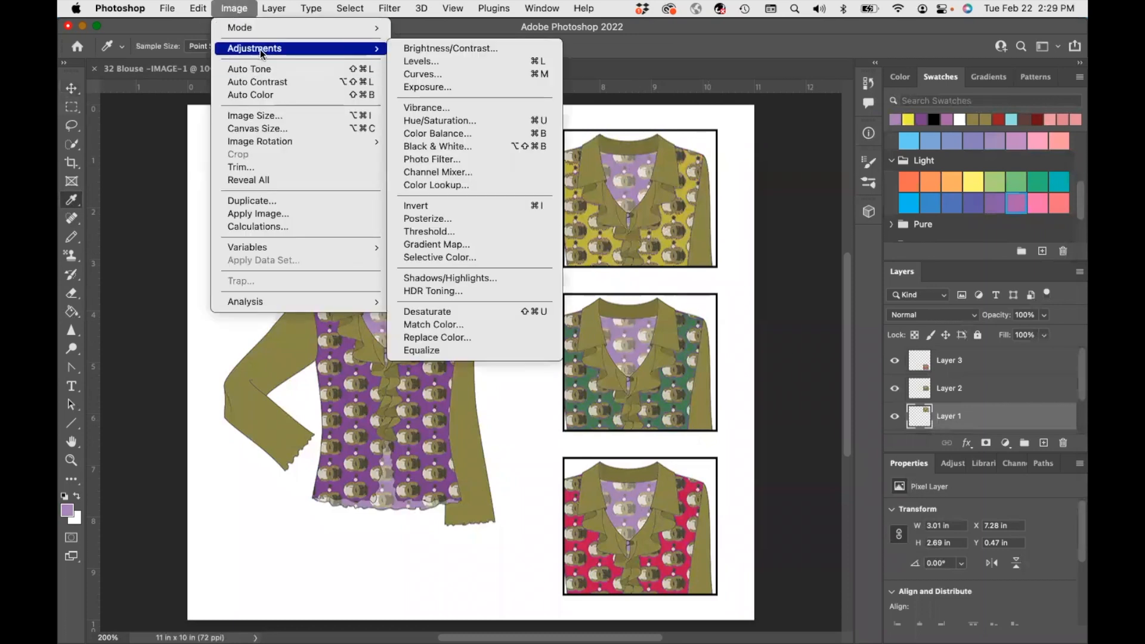
left_click(491, 337)
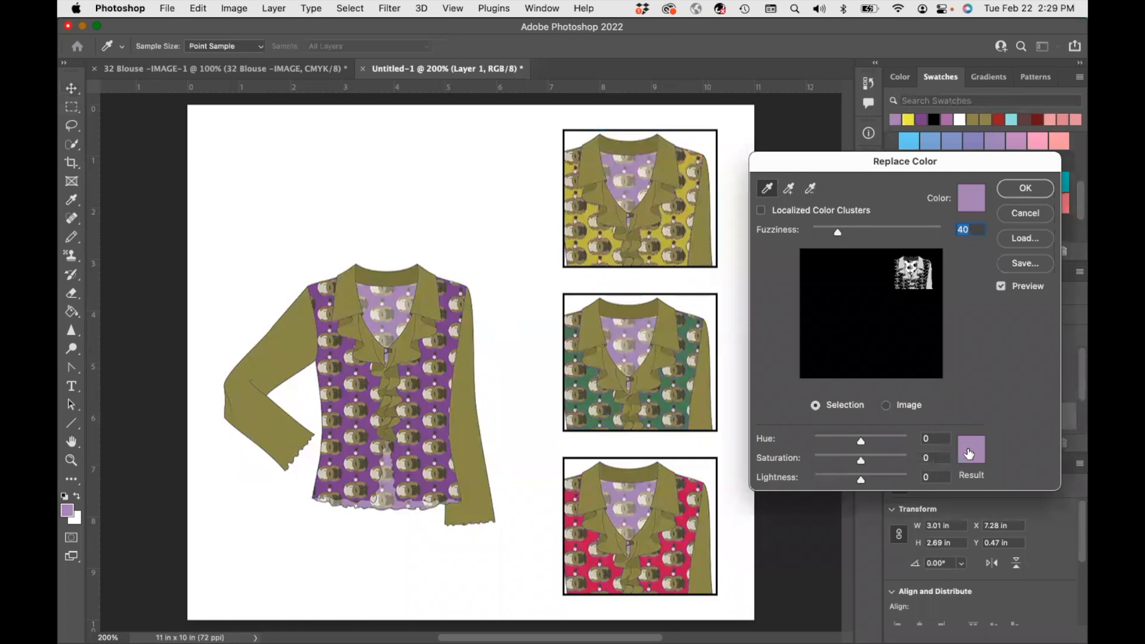
left_click(969, 451)
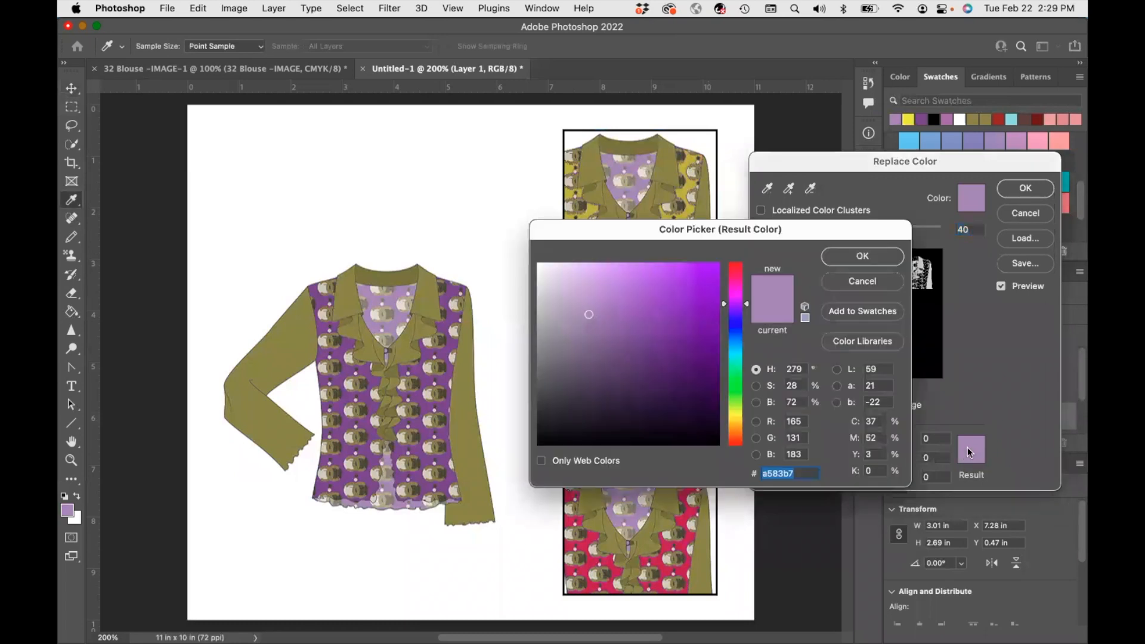
left_click(687, 186)
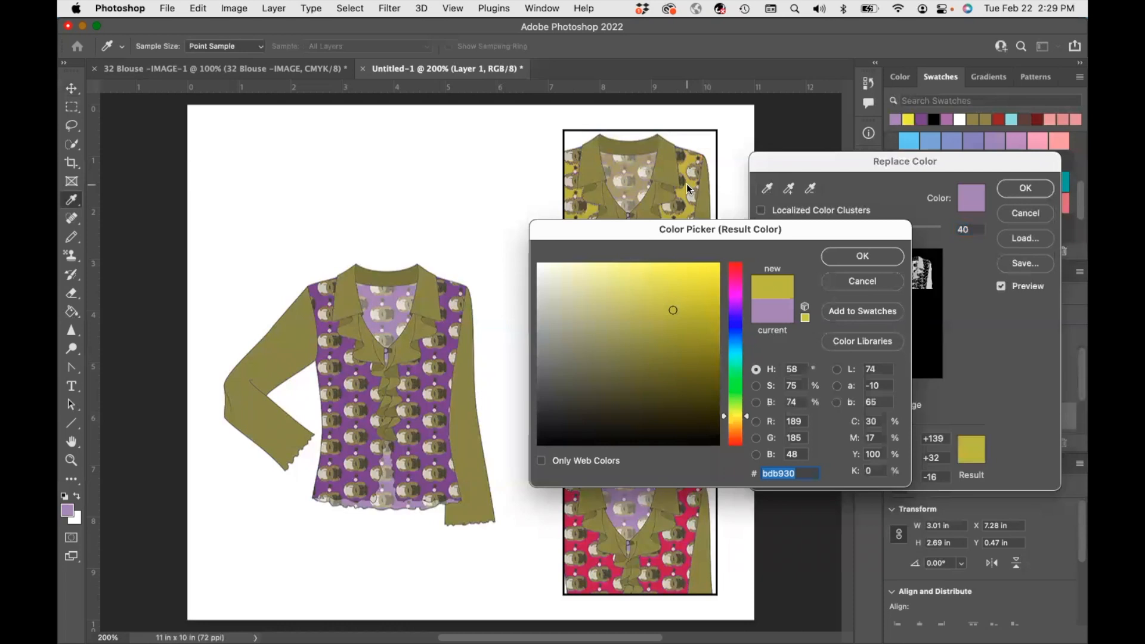
left_click(856, 257)
left_click(1021, 187)
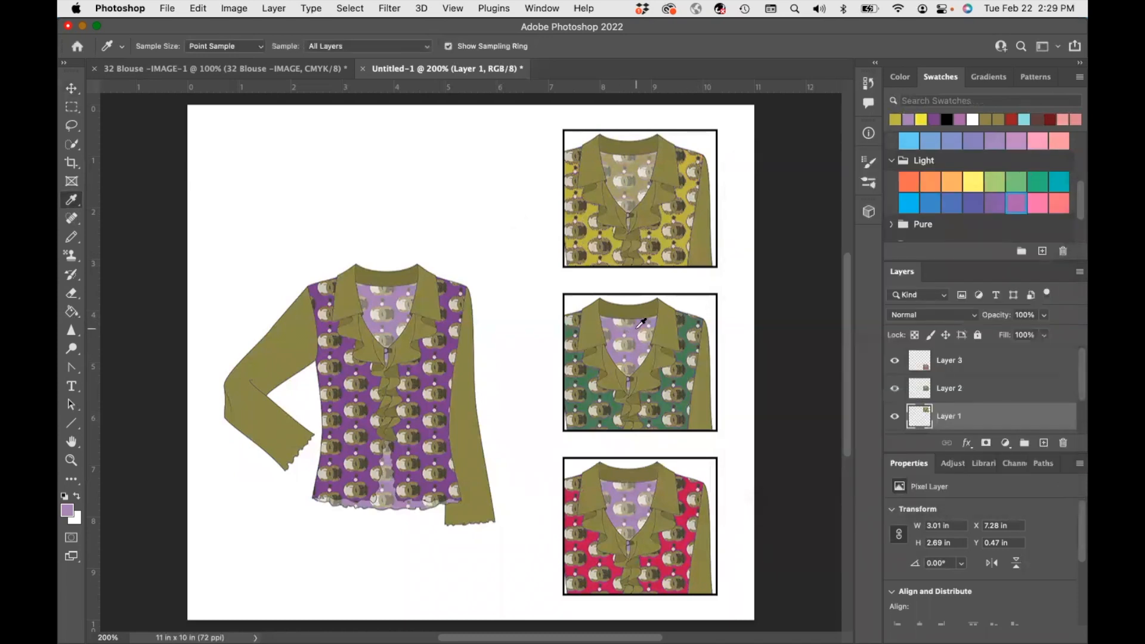
- Replace the light purple lining of the middle detail on Layer 2 with green 4b8350 sampled from its fabric
left_click(229, 8)
left_click(989, 389)
left_click(987, 391)
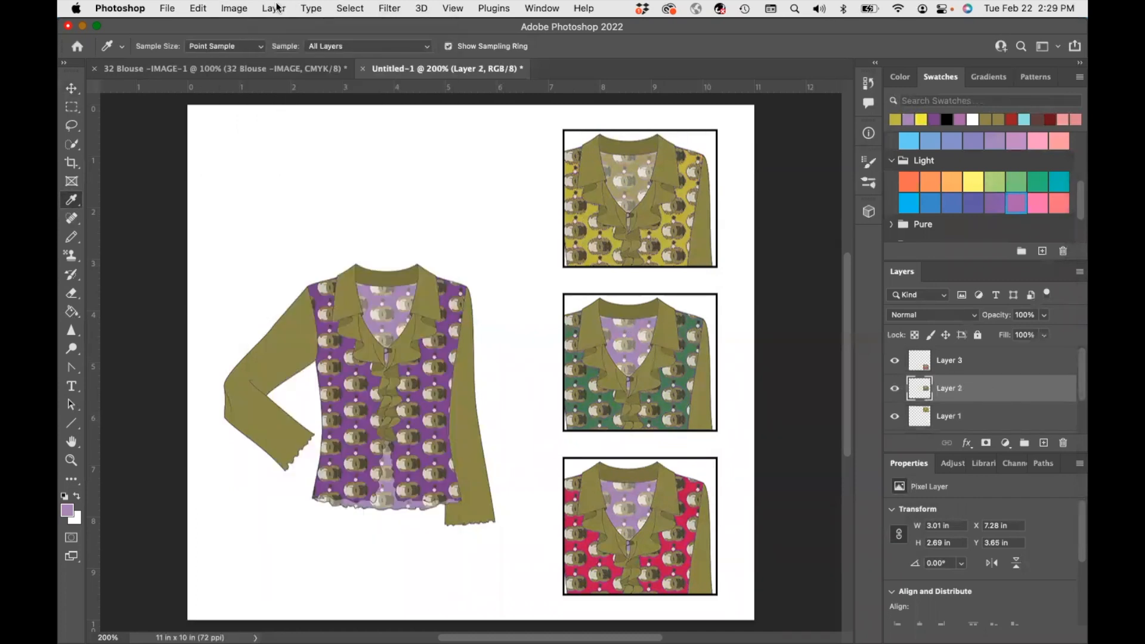
left_click(227, 9)
mouse_move(321, 48)
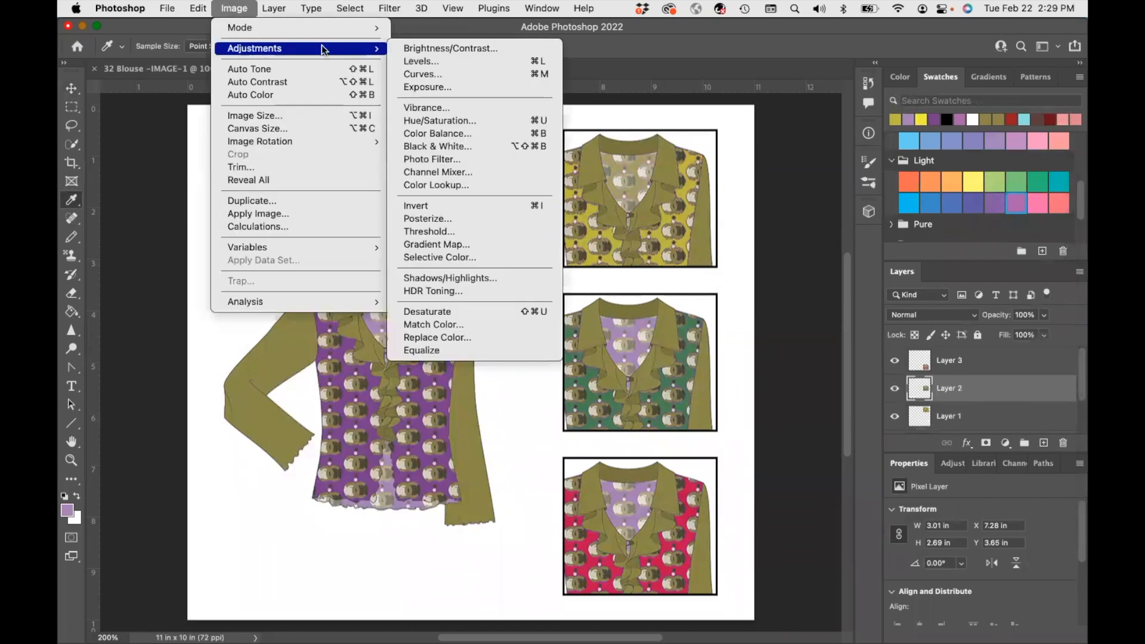
left_click(442, 337)
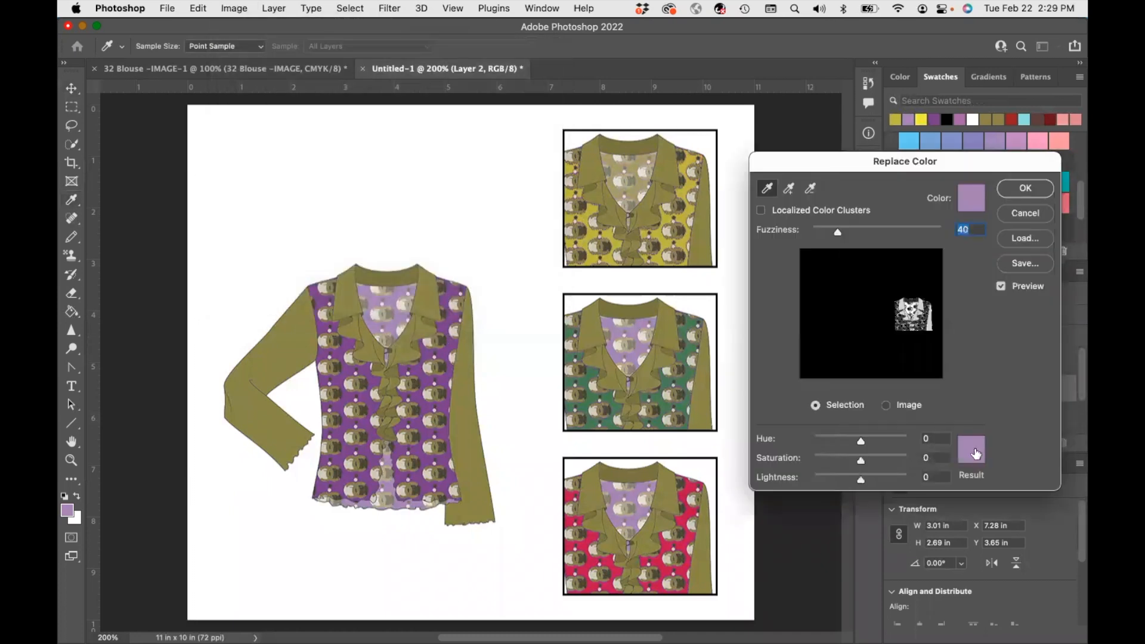
left_click(976, 454)
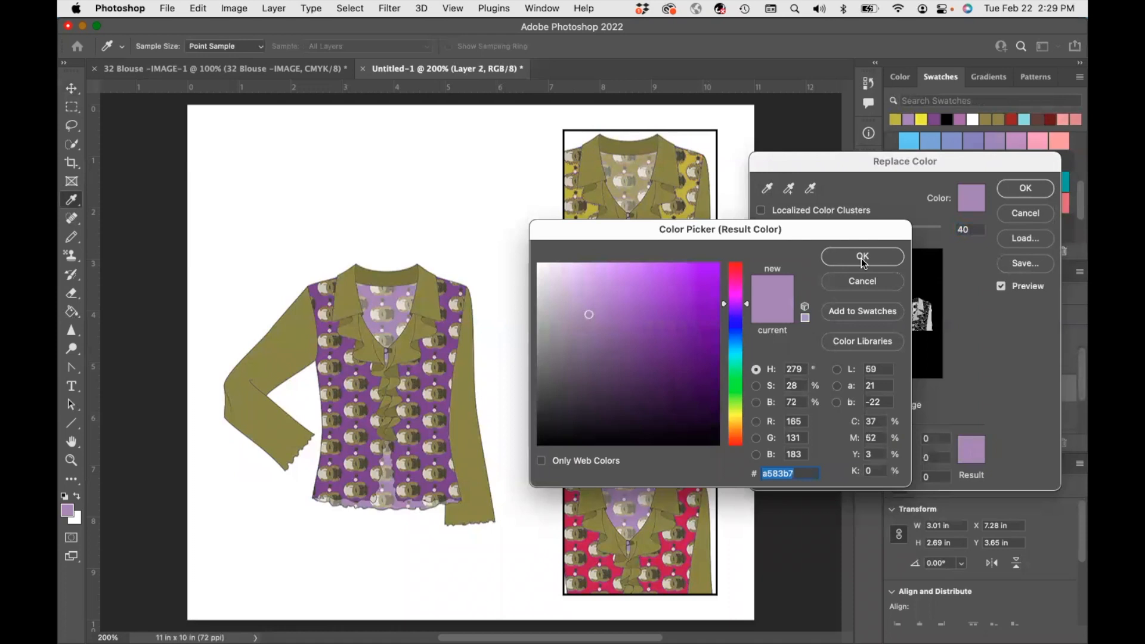
left_click_drag(782, 234, 389, 233)
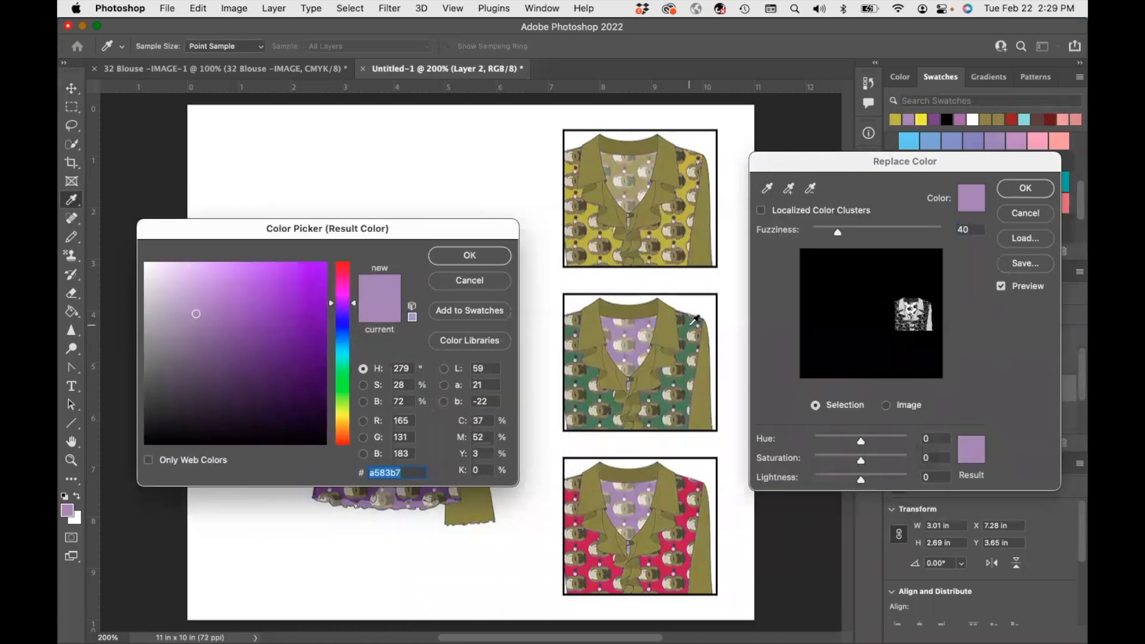
left_click(690, 327)
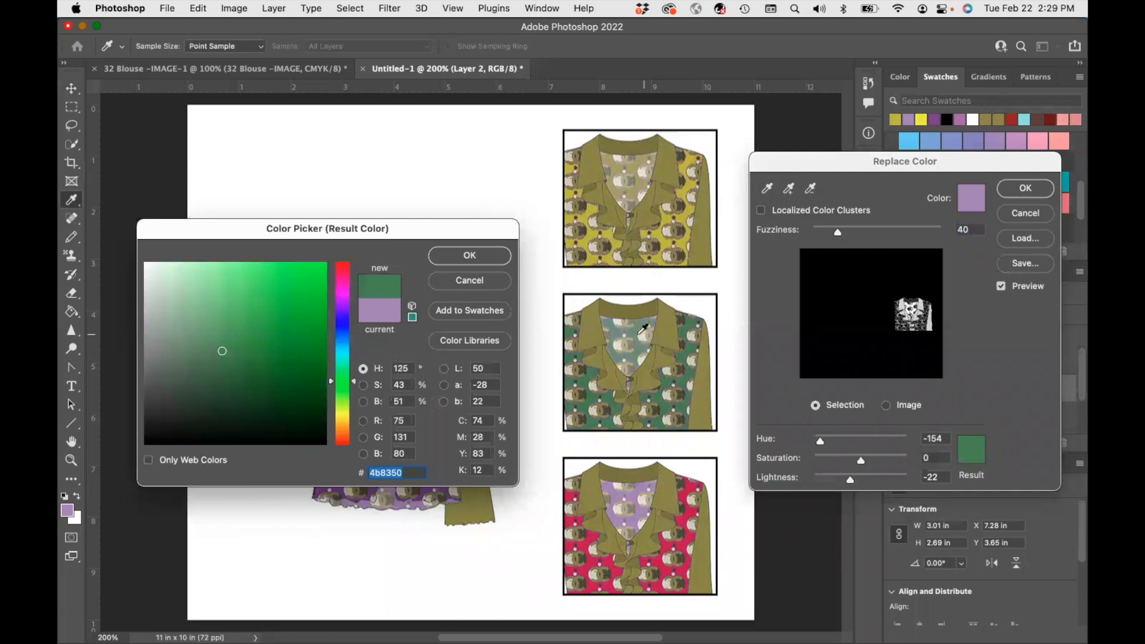
left_click(471, 255)
left_click(1025, 189)
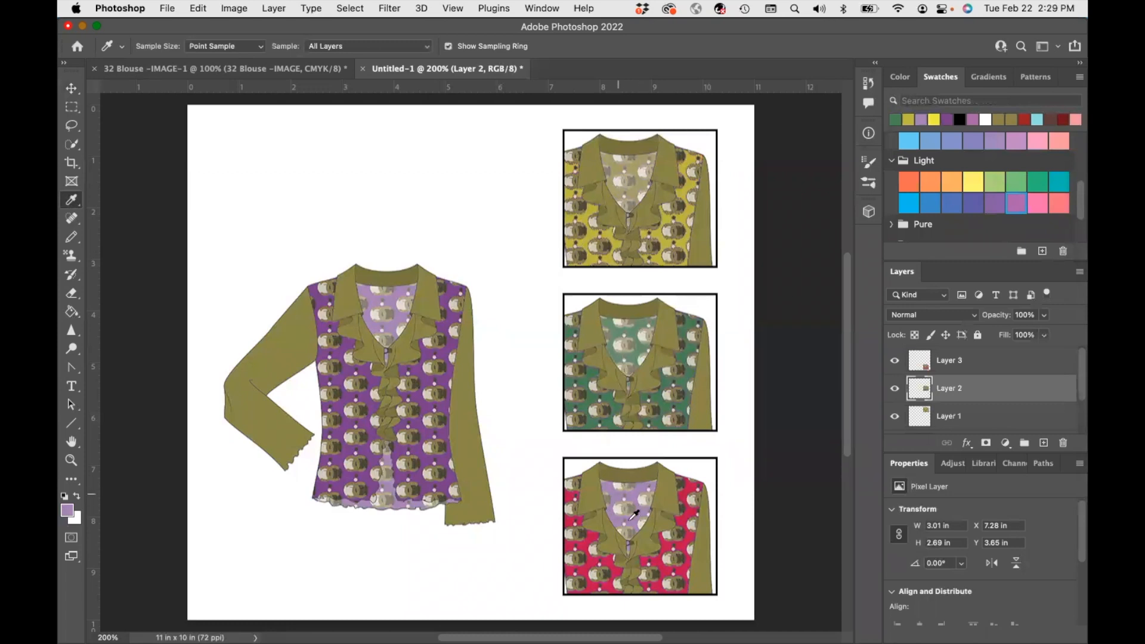
- Replace the light purple lining of the bottom detail on Layer 3 with red bf0e4a sampled from its fabric
left_click(960, 360)
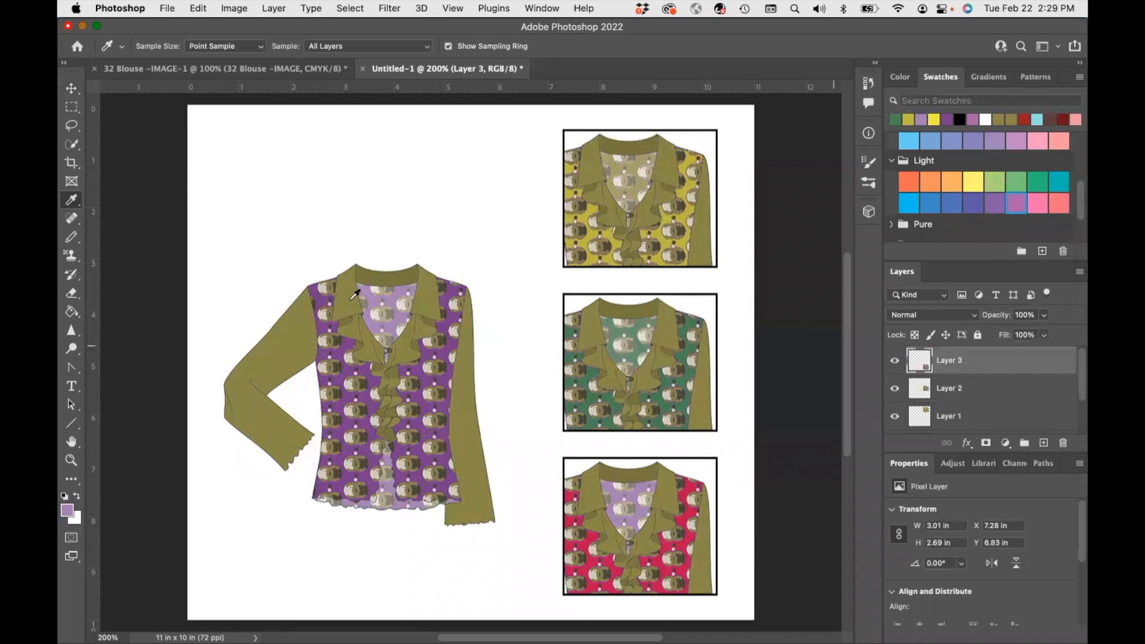
left_click(231, 10)
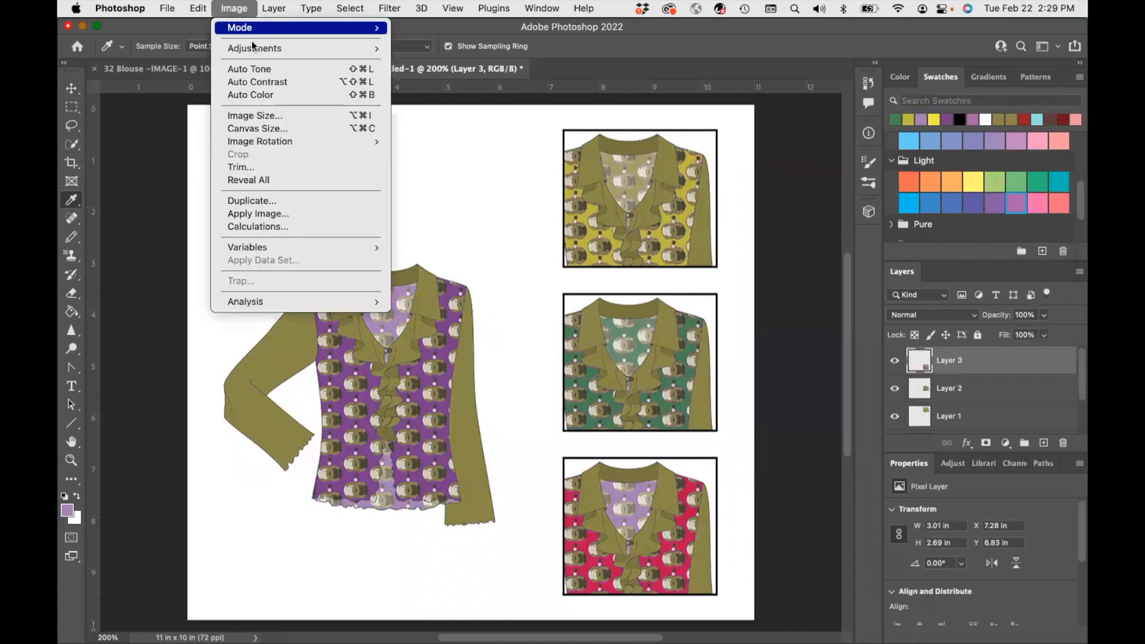
mouse_move(256, 47)
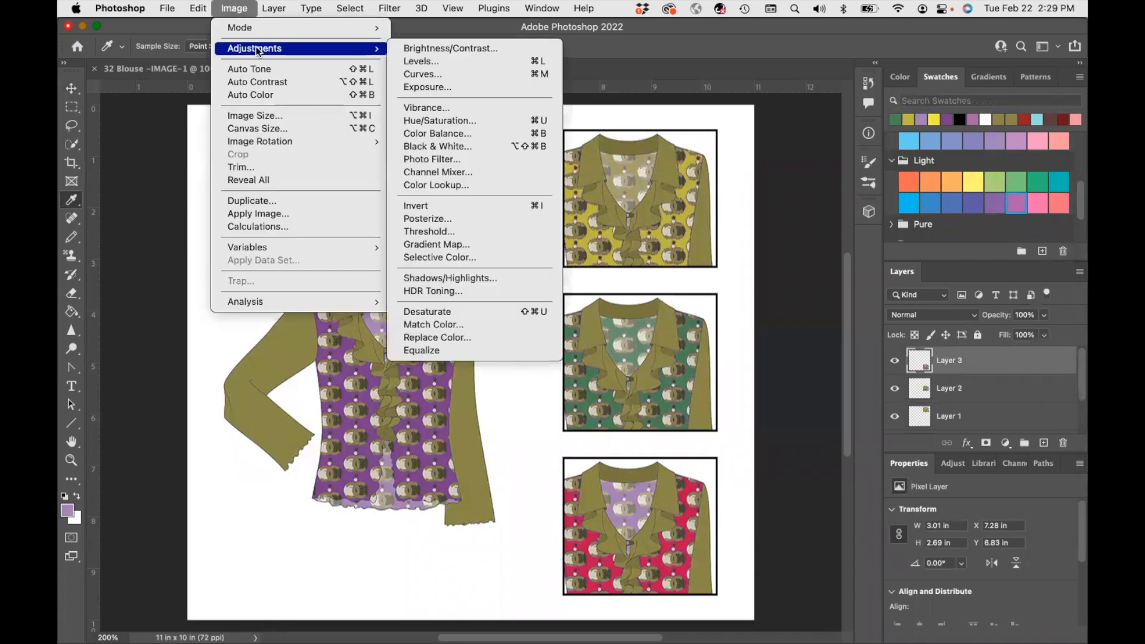
left_click(452, 337)
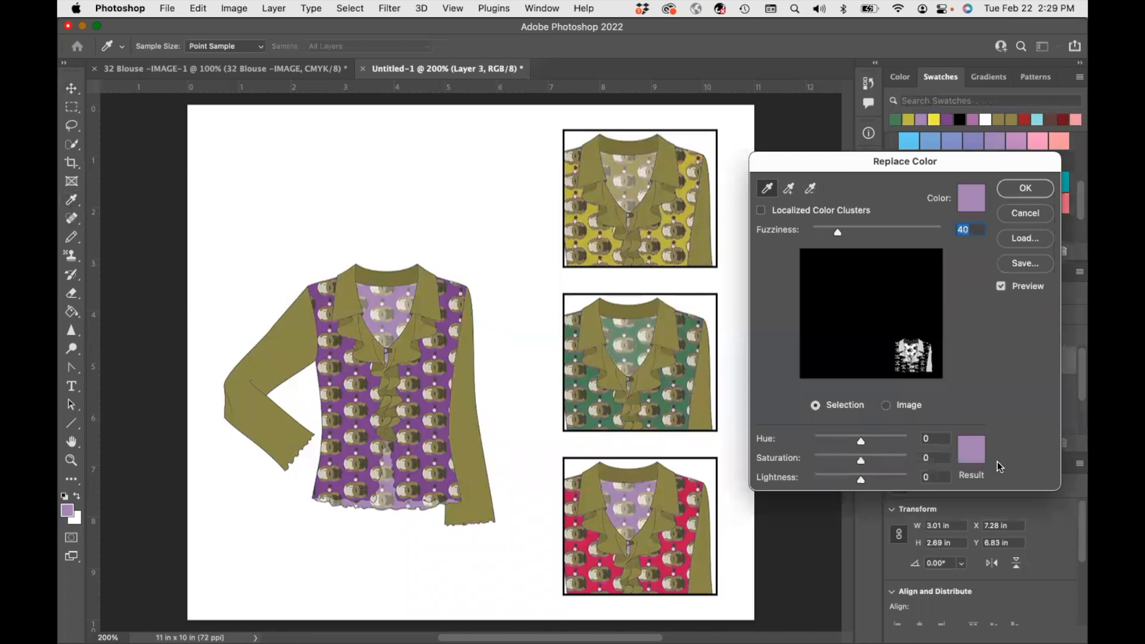
left_click(974, 456)
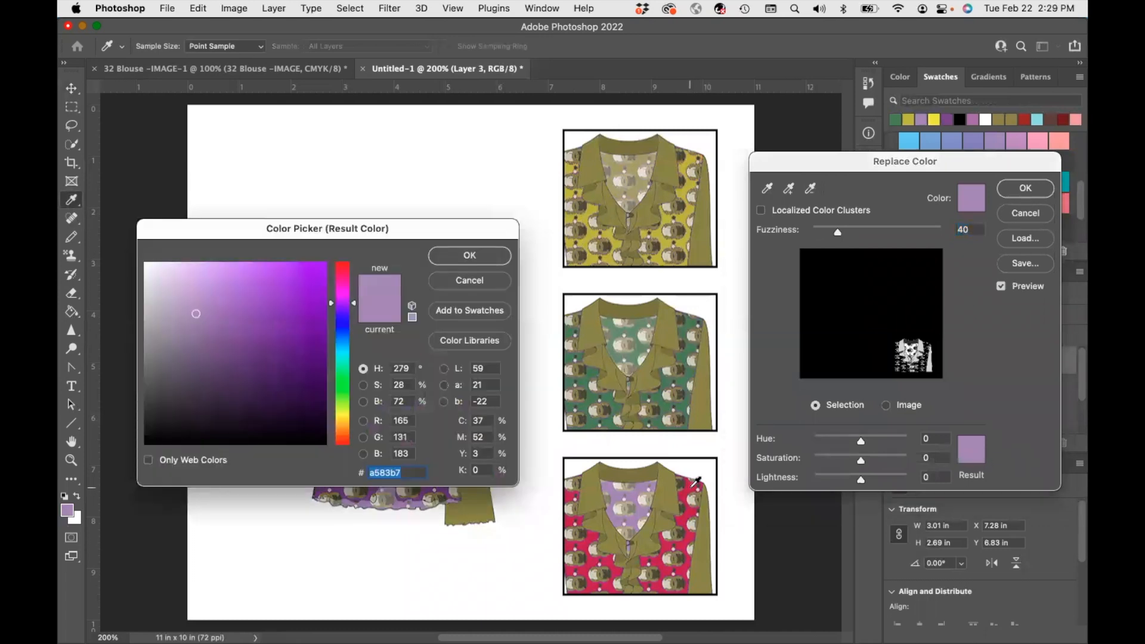
left_click(689, 491)
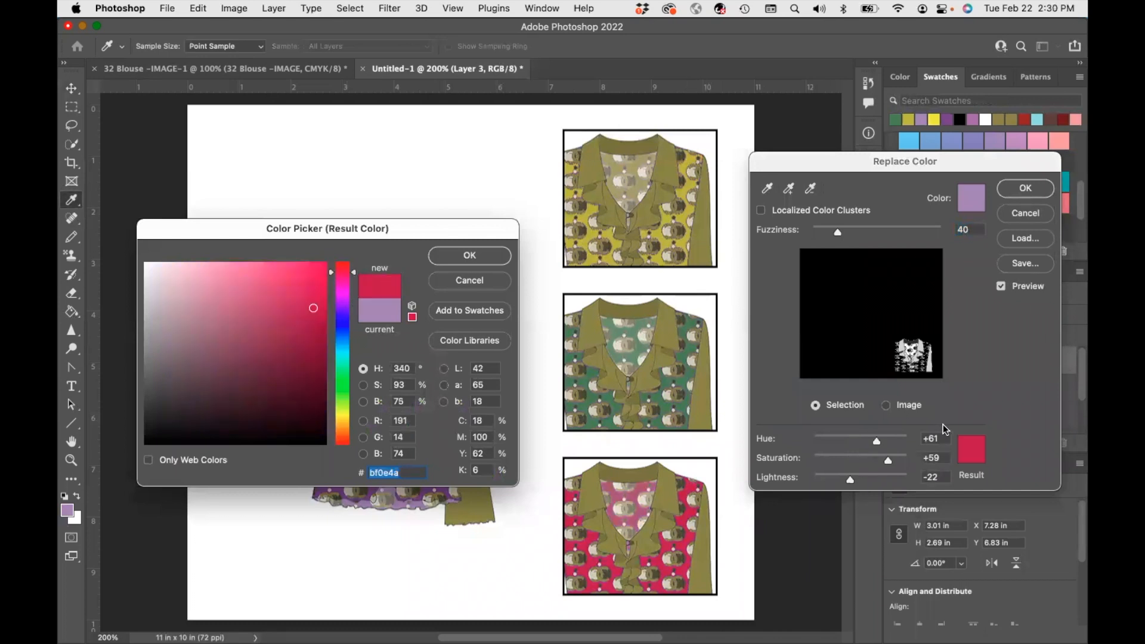
left_click(489, 256)
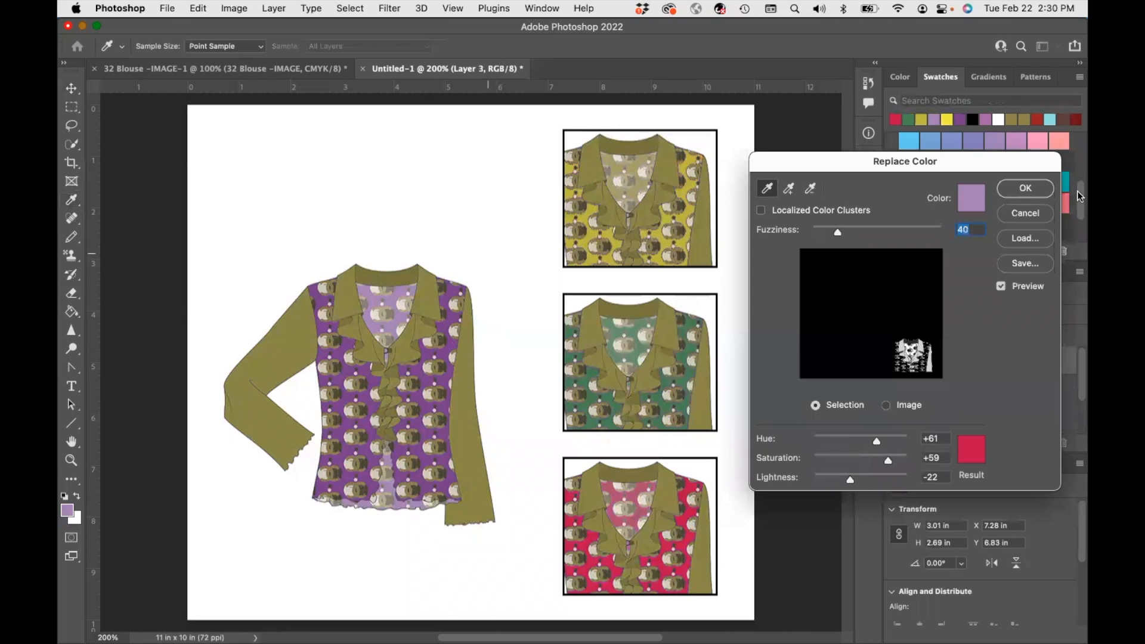
left_click(1025, 189)
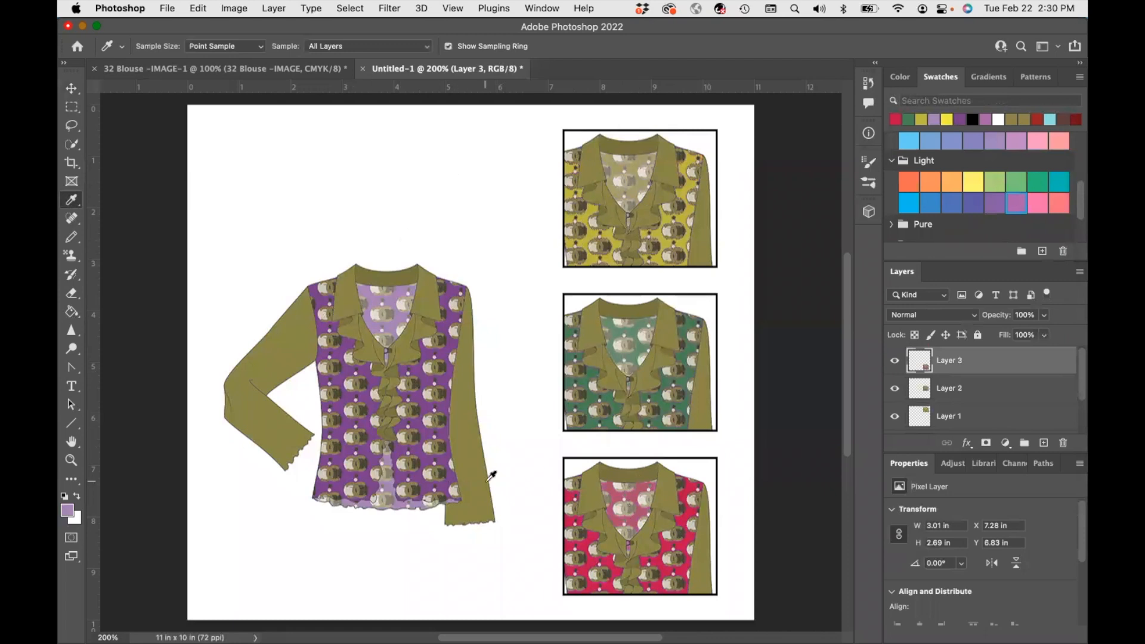
- Add the title text "Turel Designs" in the empty area above the blouse
left_click(72, 386)
left_click(245, 178)
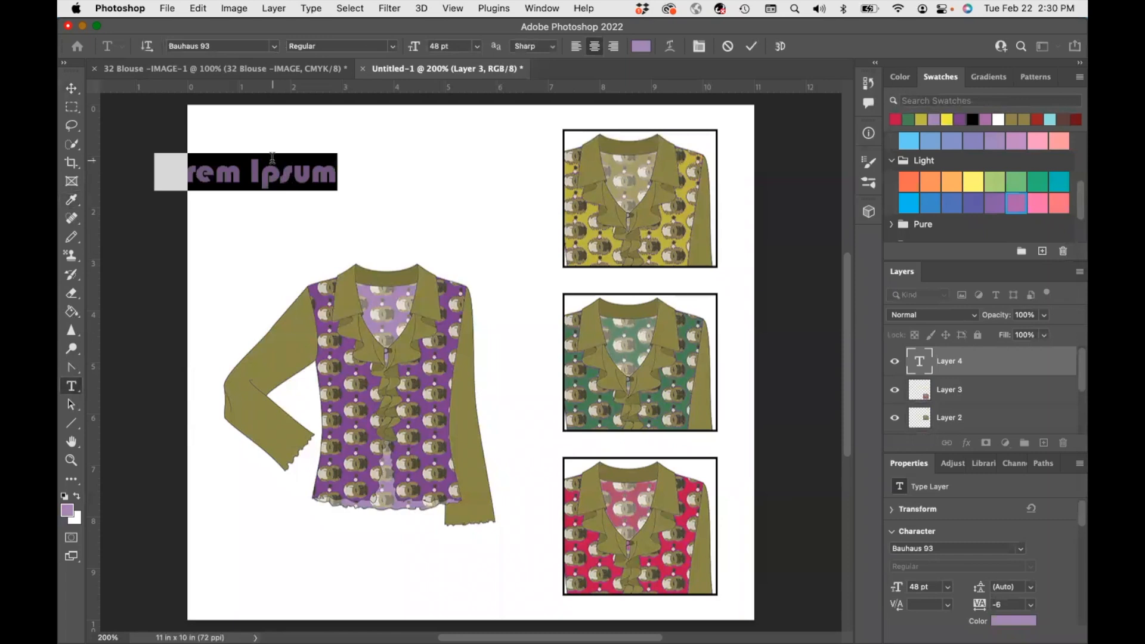
type("Turel De")
type("signs")
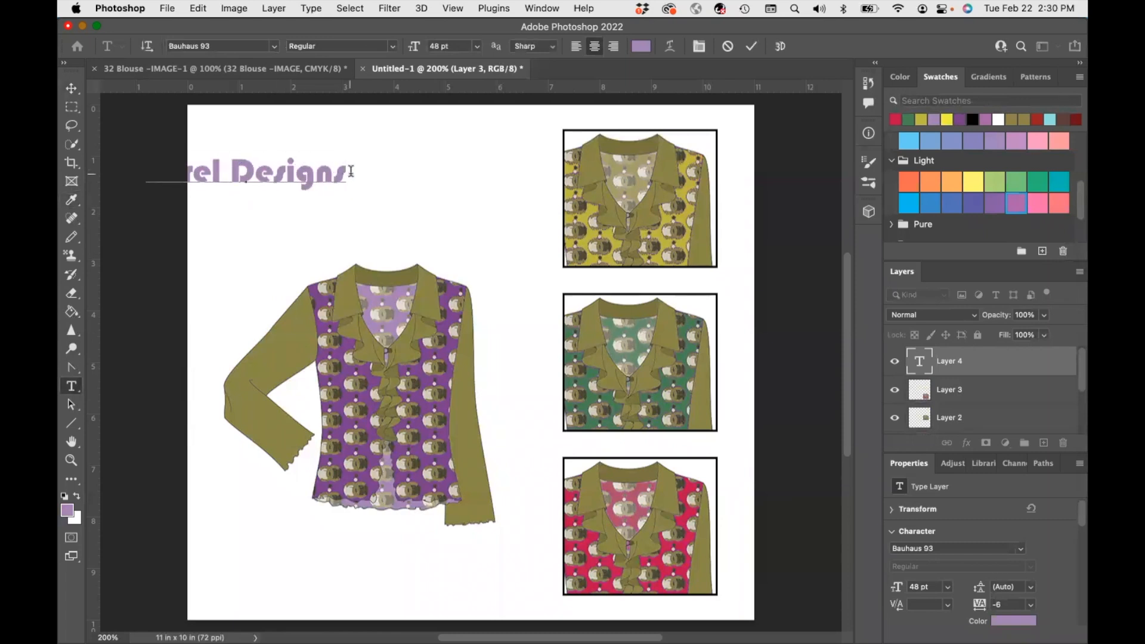
- Recolor the whole title with purple 78408d sampled from the main blouse's fabric
key("super+a")
scroll(351, 171, "left", 5)
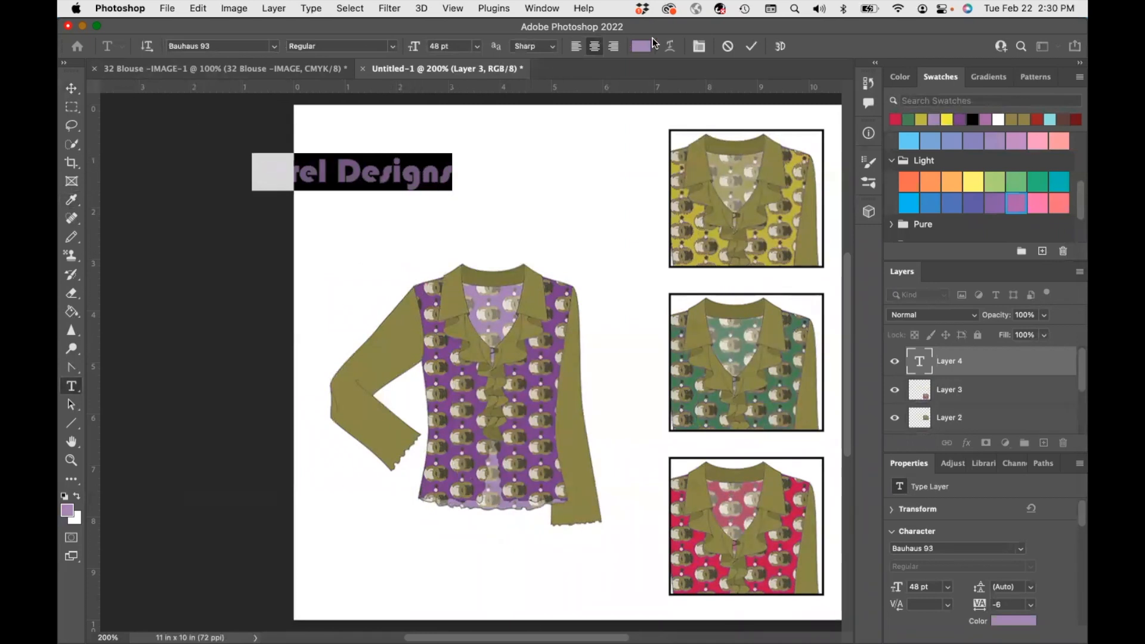
left_click(642, 46)
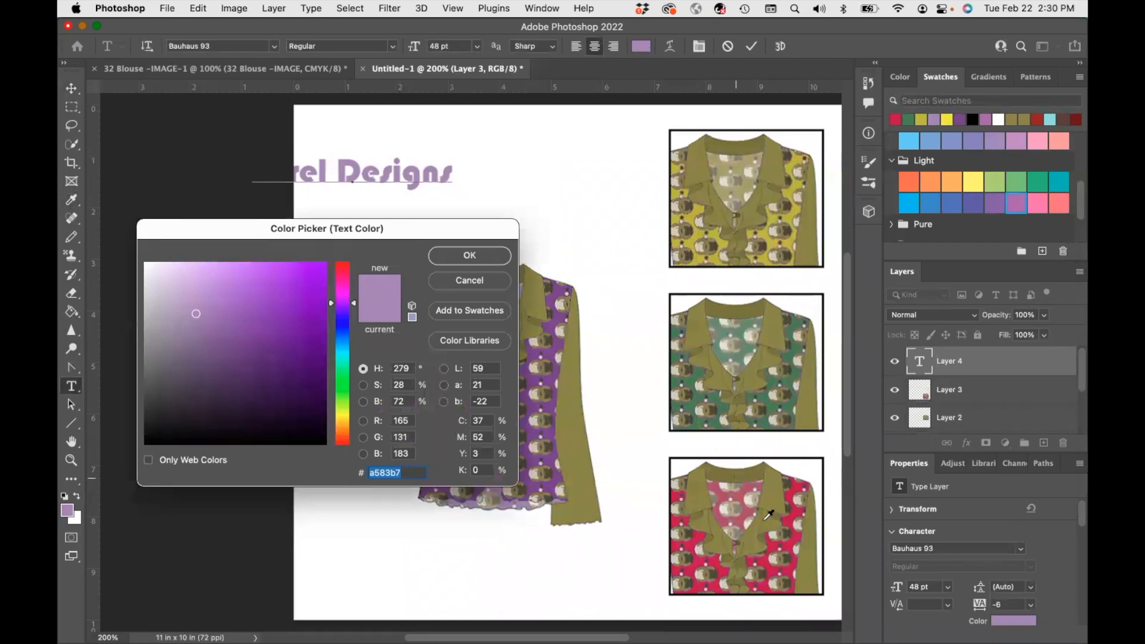
left_click(556, 293)
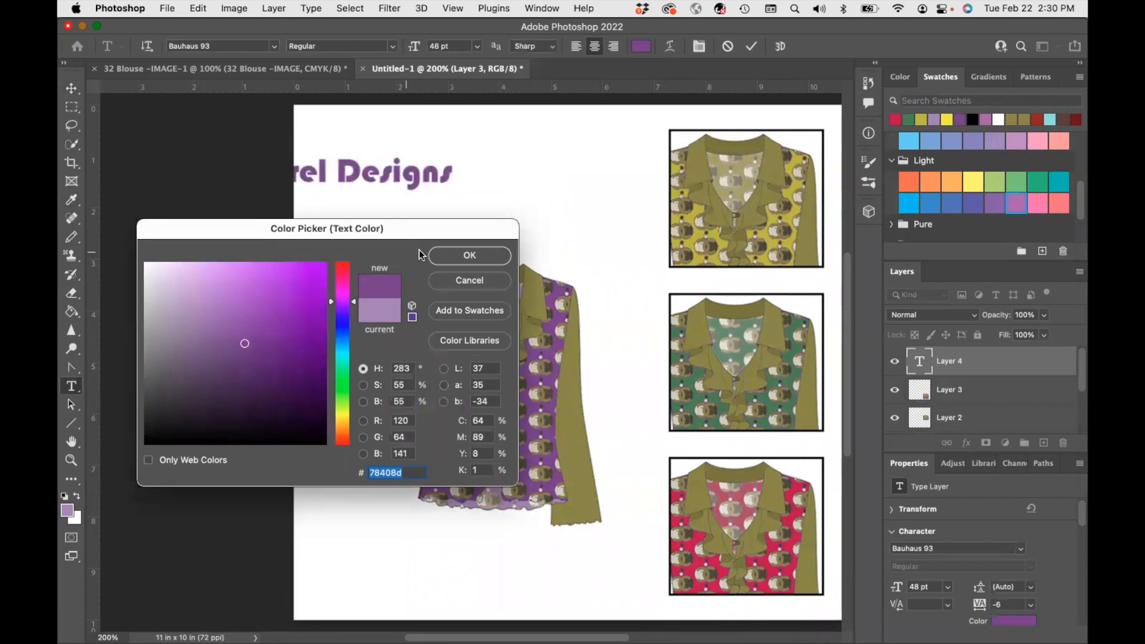
left_click(471, 256)
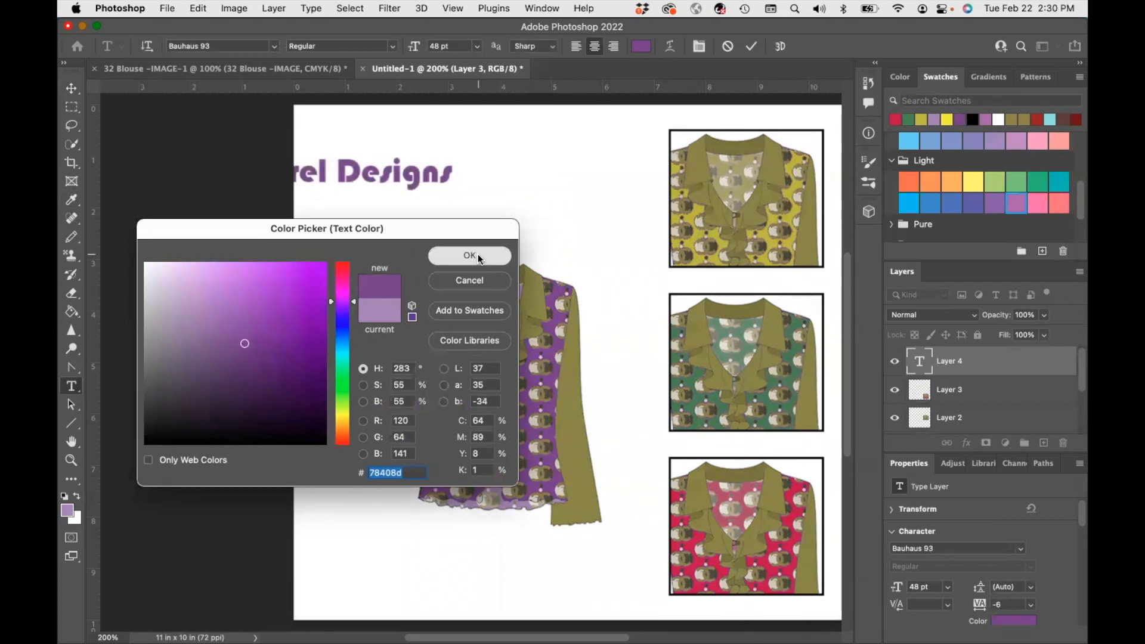
- Move the title fully onto the page above the blouse and set its font to Arial Black
left_click_drag(387, 181, 263, 157)
left_click(454, 175)
left_click(271, 46)
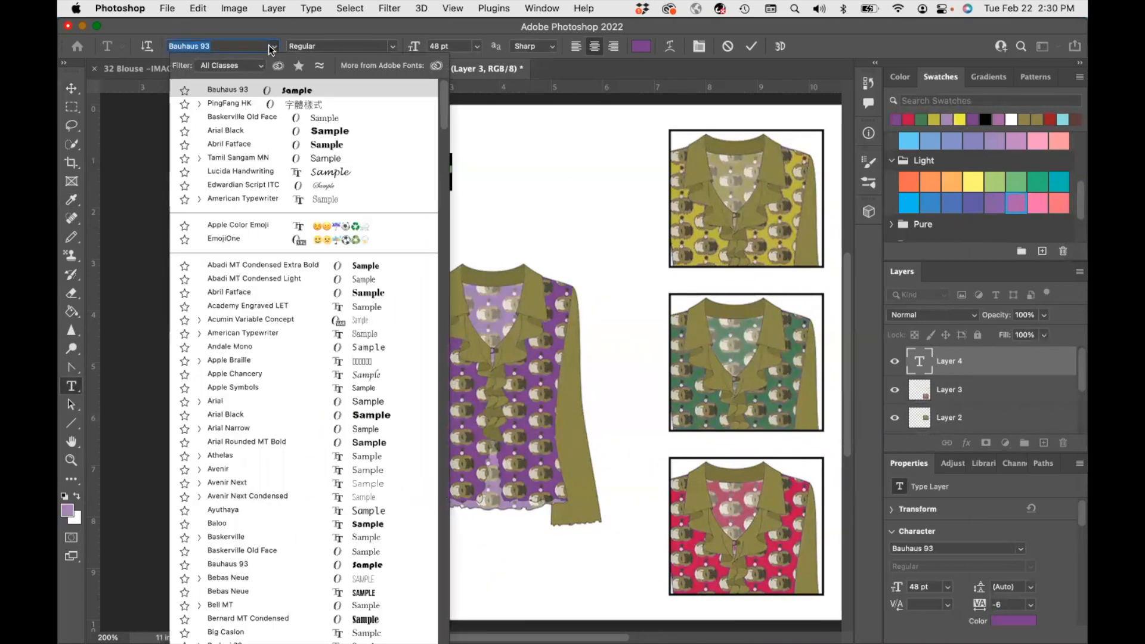
left_click(227, 92)
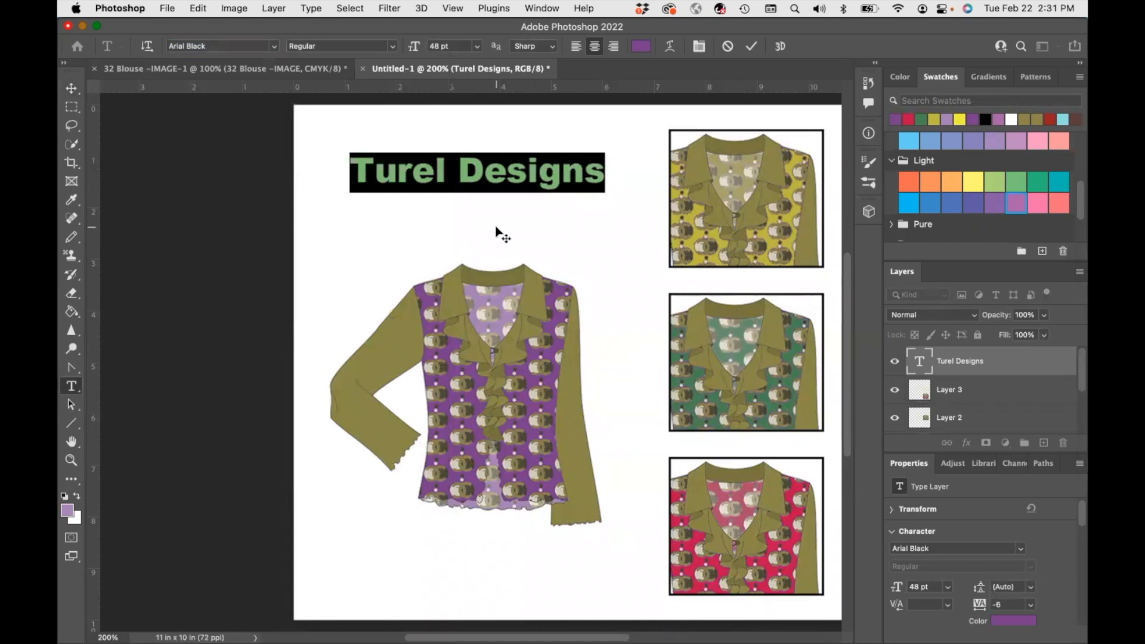
- Switch to Chrome to examine the text placement in the finished example layout, and return to Photoshop
mouse_move(629, 623)
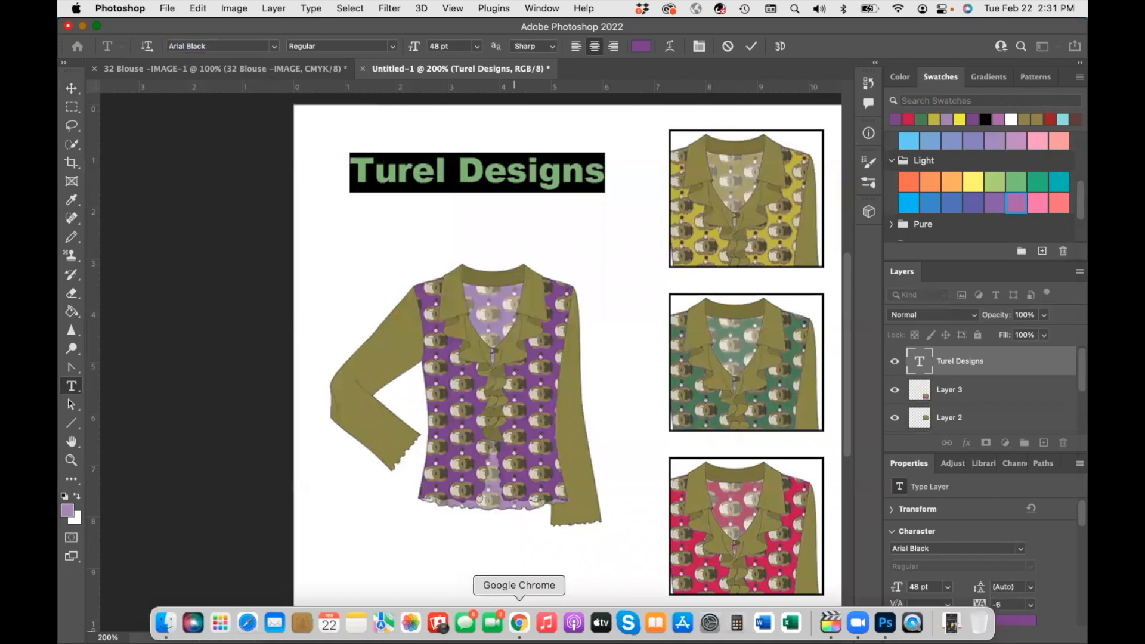
left_click(520, 624)
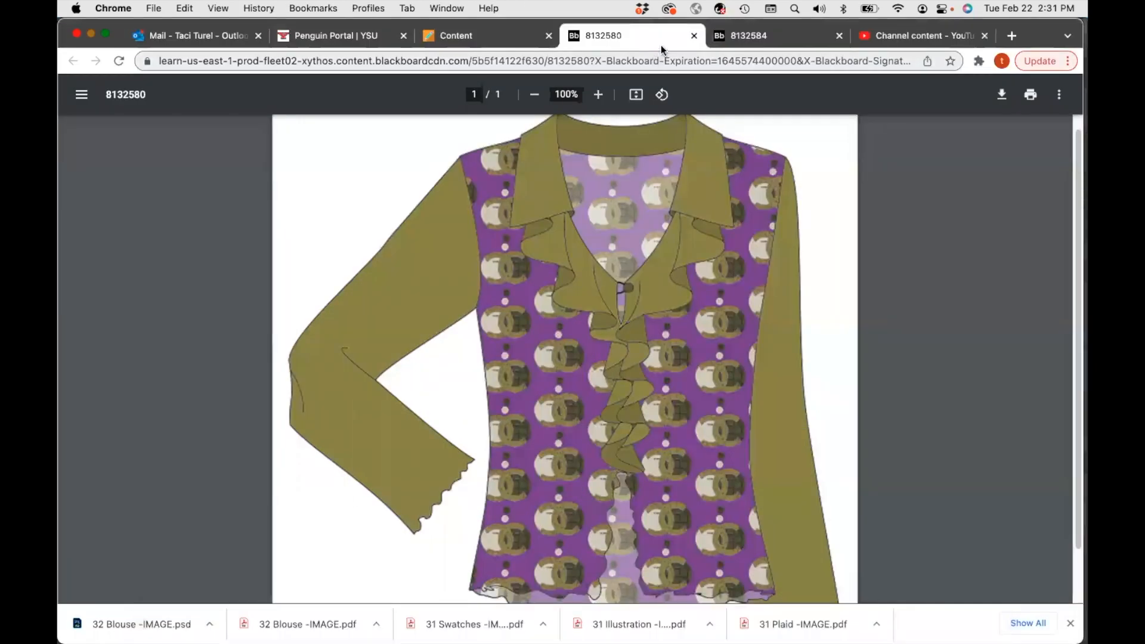
left_click(760, 35)
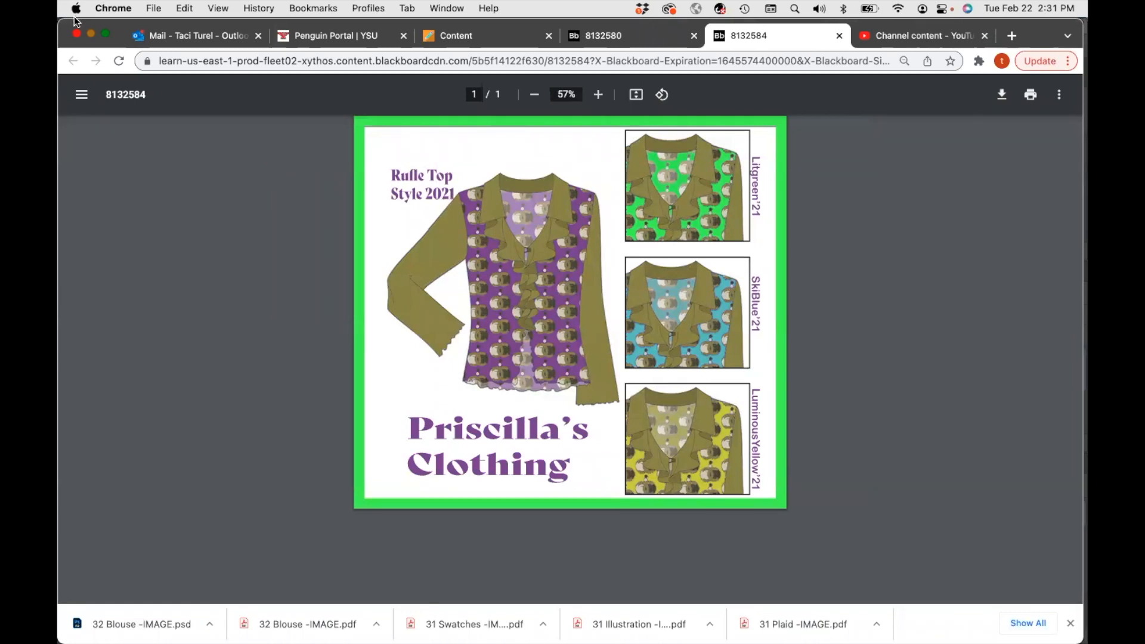
left_click(90, 31)
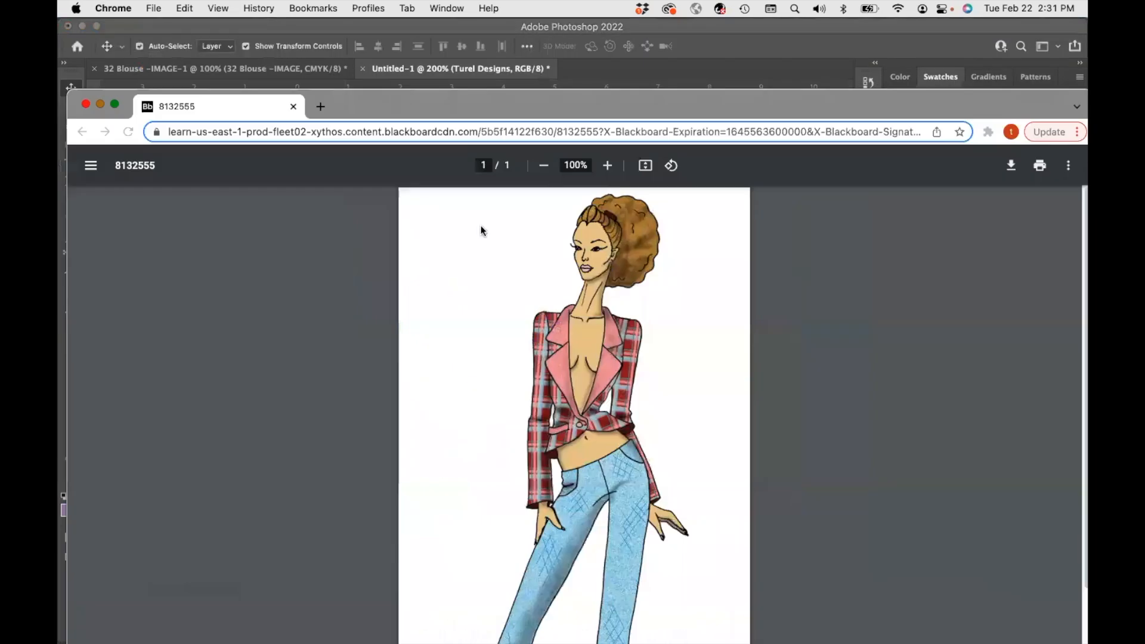
mouse_move(817, 627)
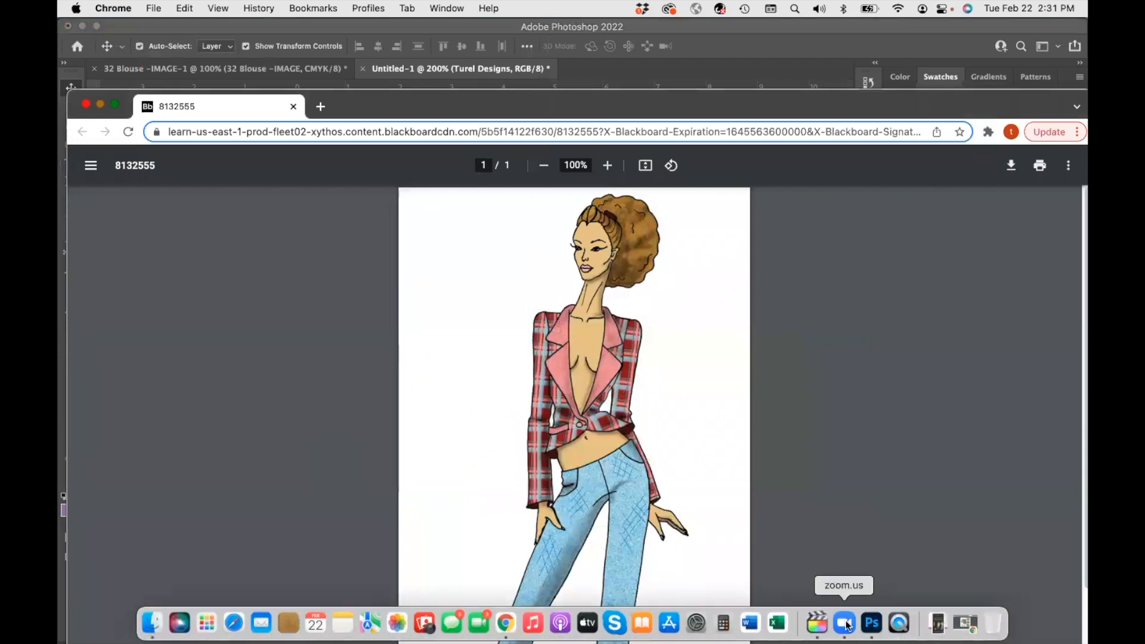
left_click(871, 624)
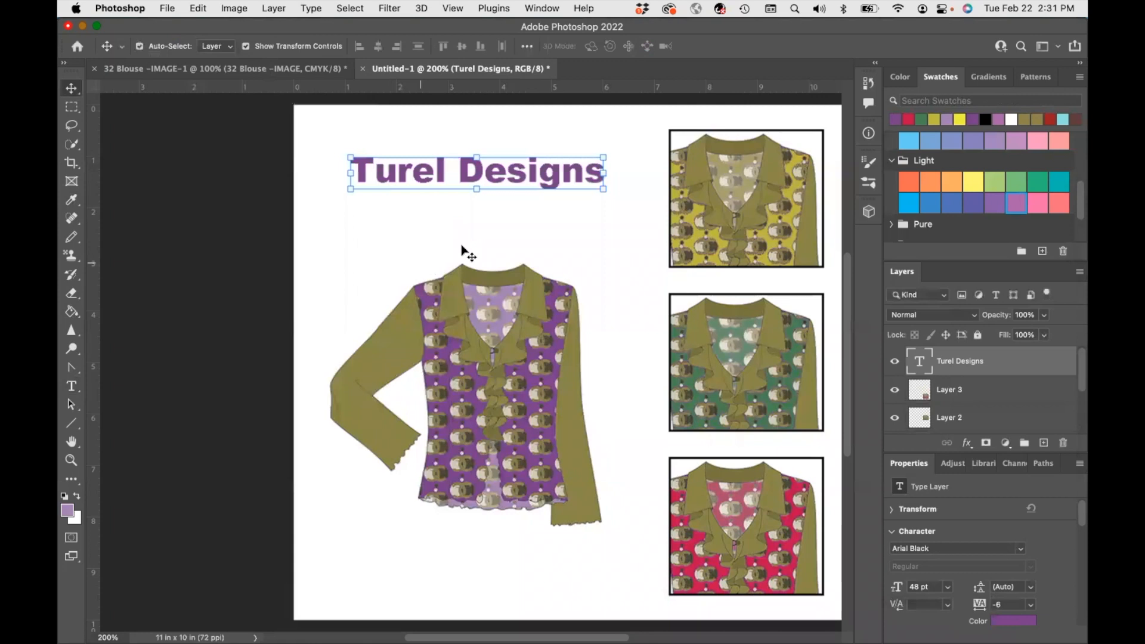
- Add a separate text layer reading "Ruffle Top" between the title and the blouse
left_click(496, 229)
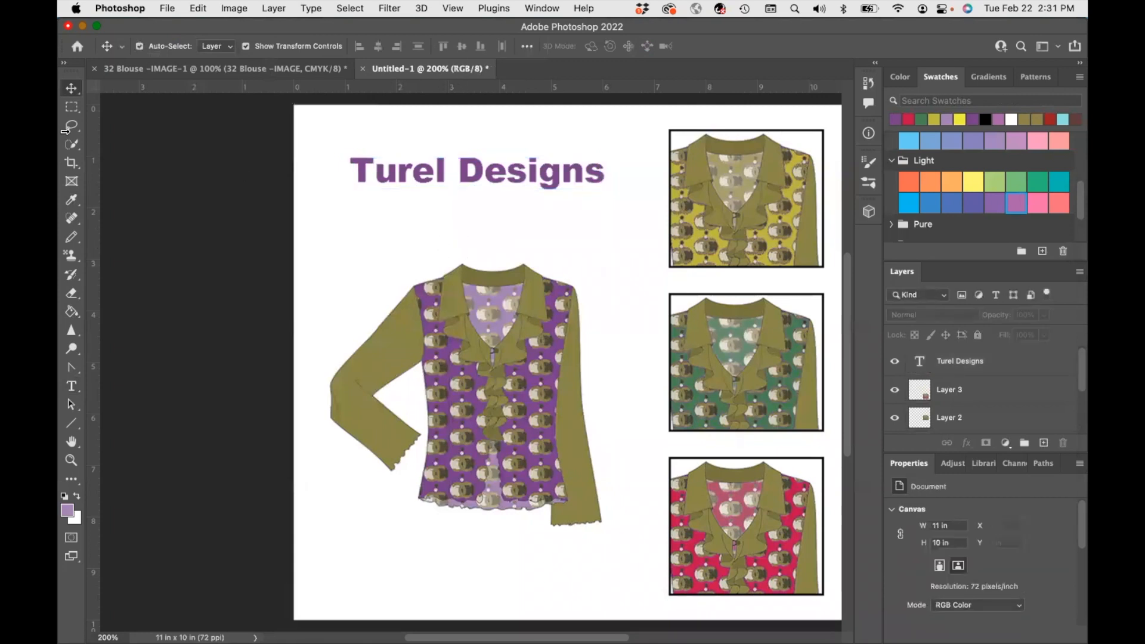
left_click(71, 387)
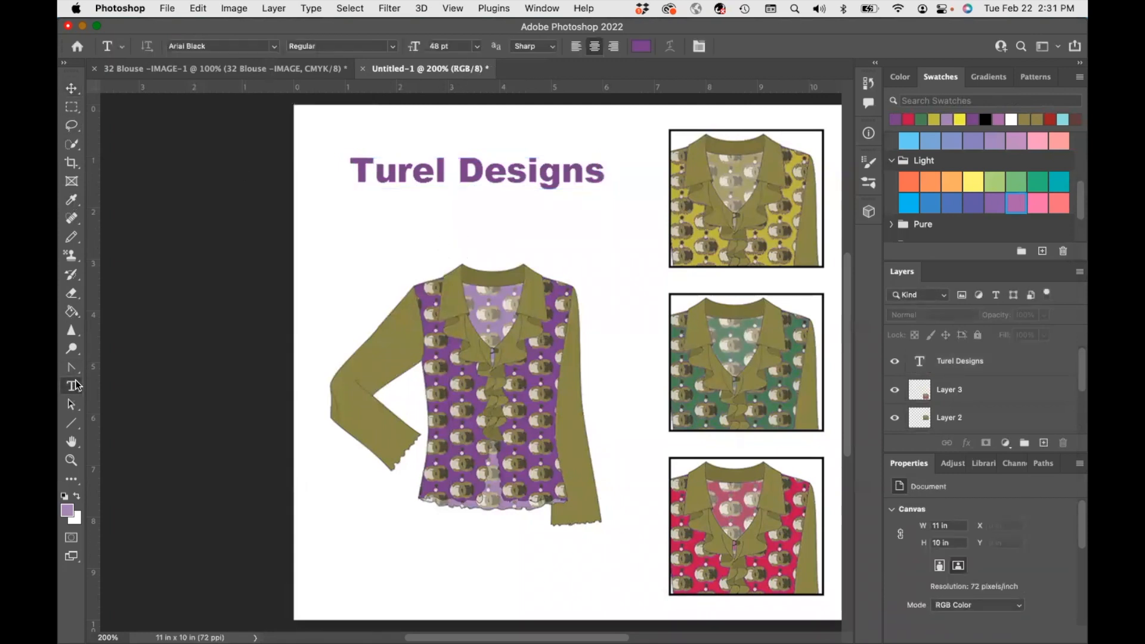
left_click(494, 234)
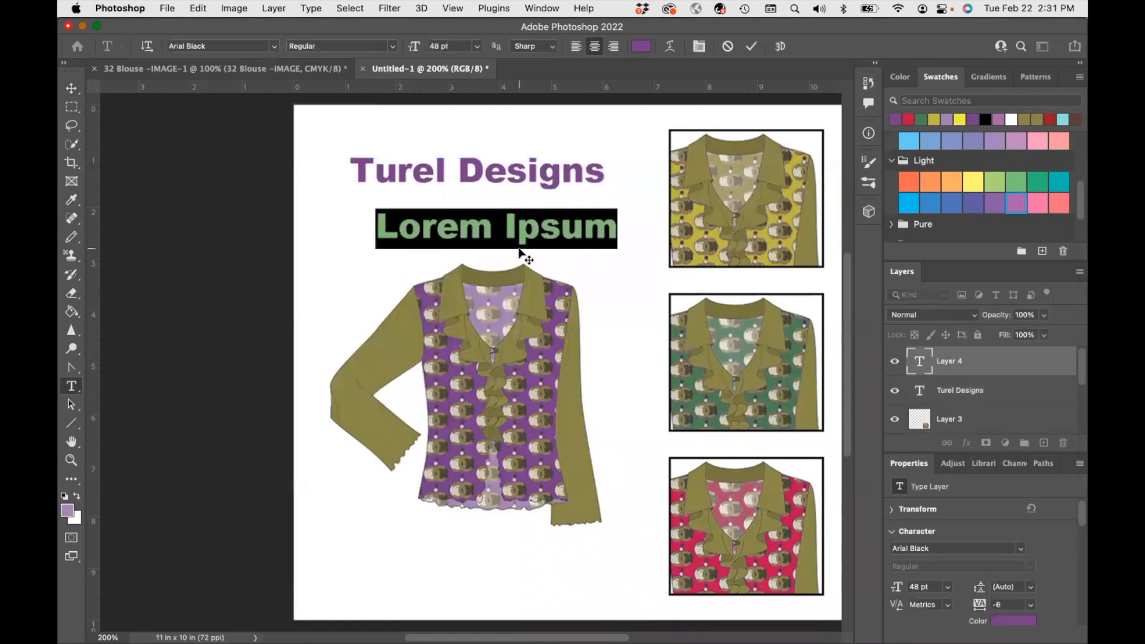
type("Ruff")
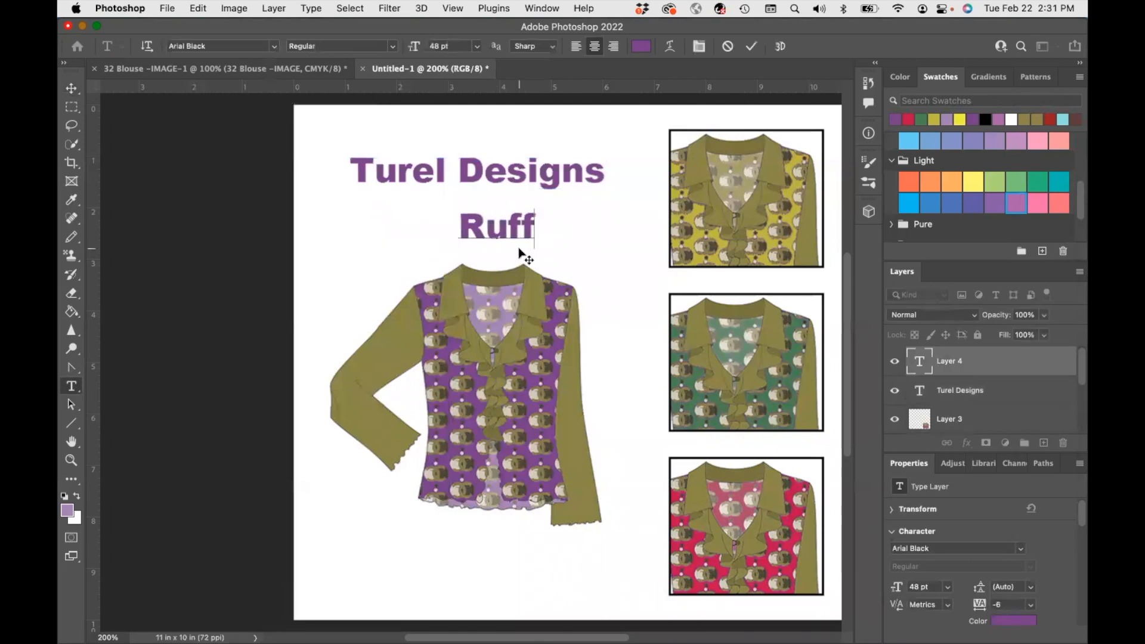
type("le Top")
- Set the "Ruffle Top" text to 18 pt and color it olive 8a8643 sampled from the blouse collar
left_click_drag(593, 228, 346, 205)
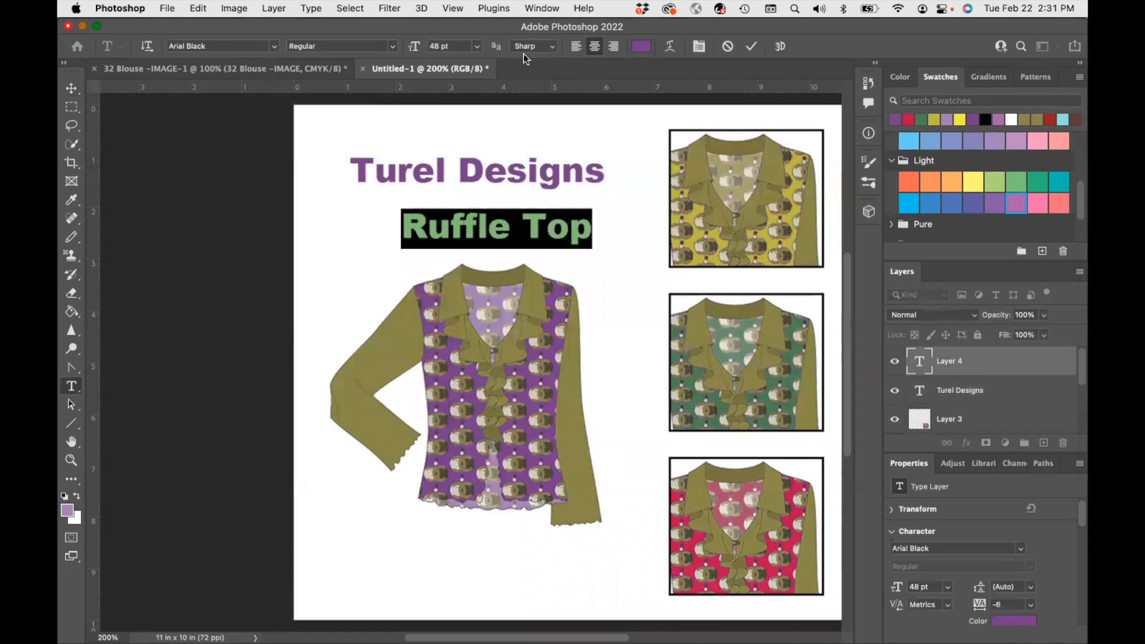
left_click(474, 46)
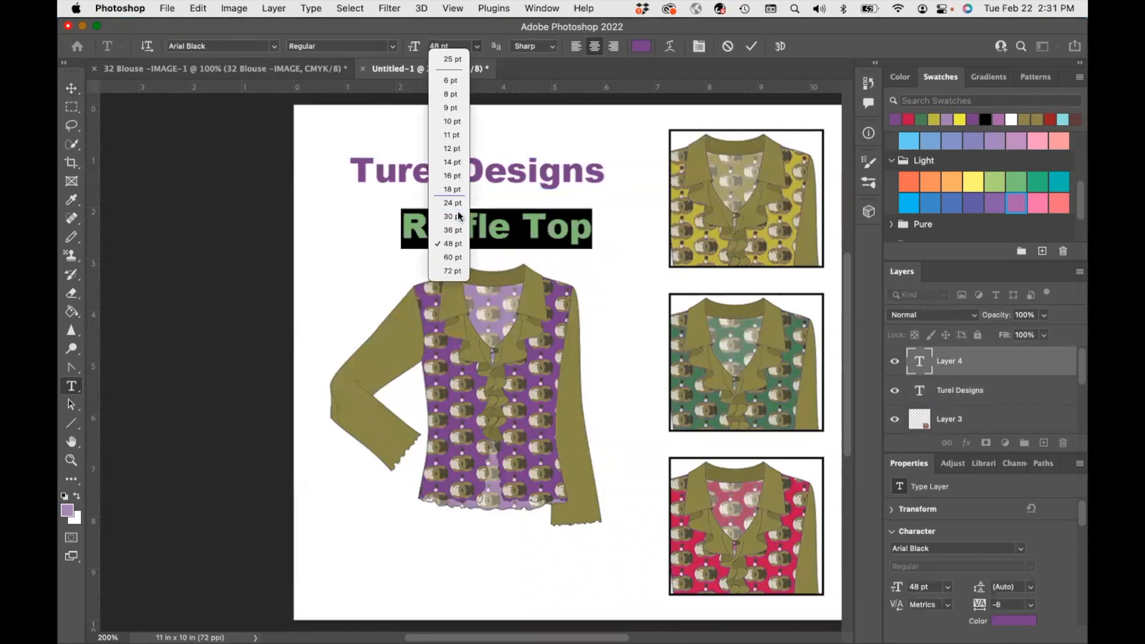
left_click(451, 189)
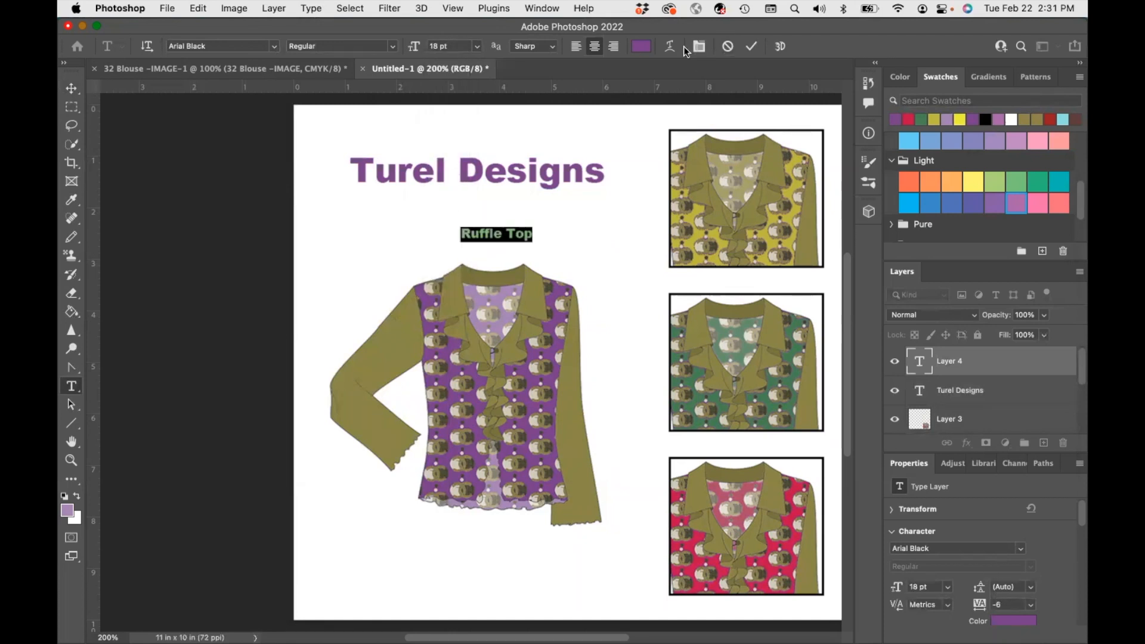
left_click(641, 46)
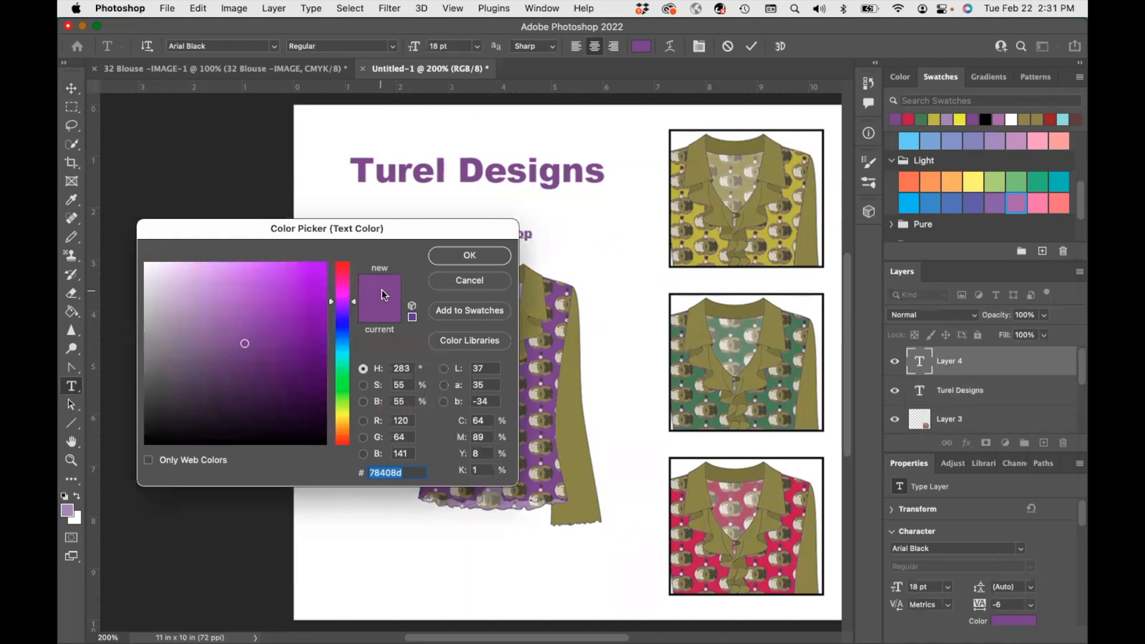
left_click(539, 291)
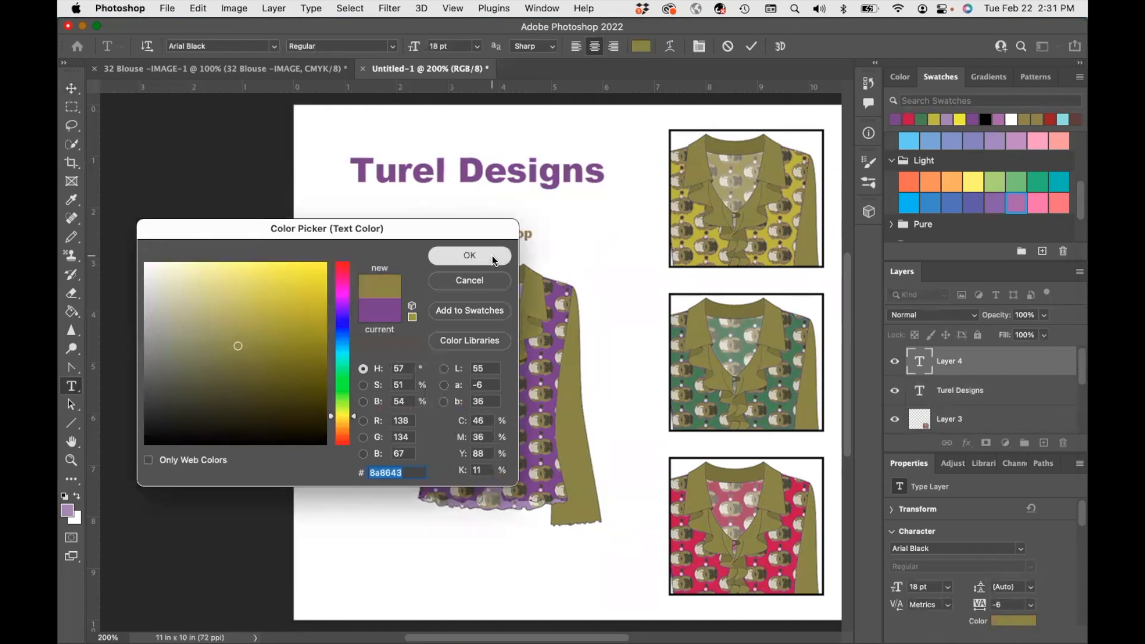
left_click(470, 255)
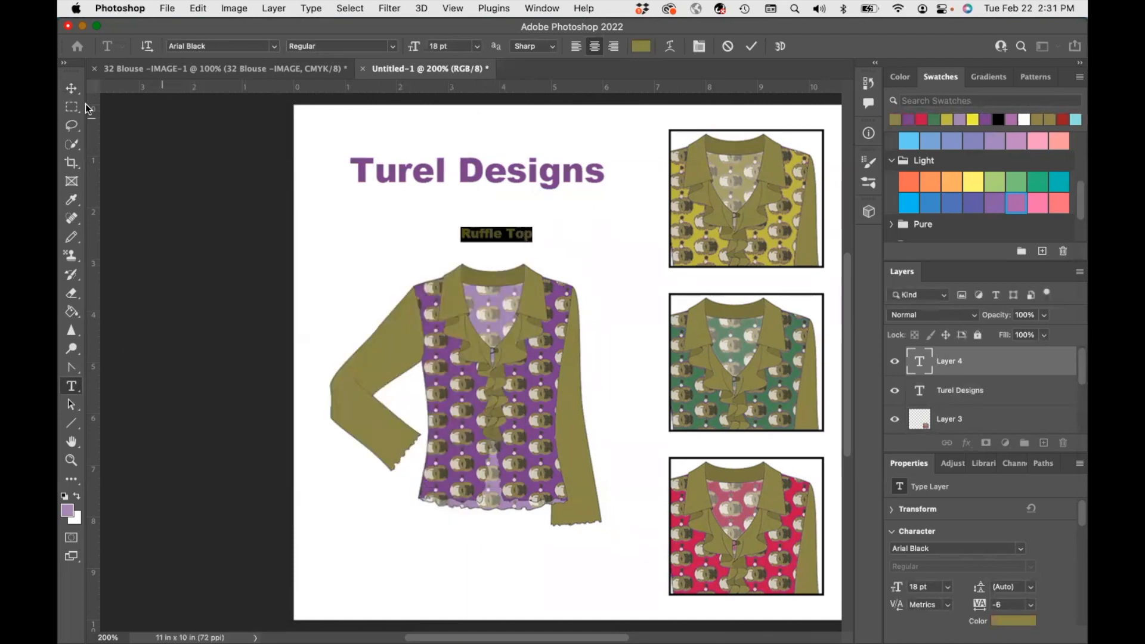
- Move "Ruffle Top" under the left part of the title and add a second line reading "Style 2022"
left_click(72, 88)
left_click_drag(486, 240, 382, 225)
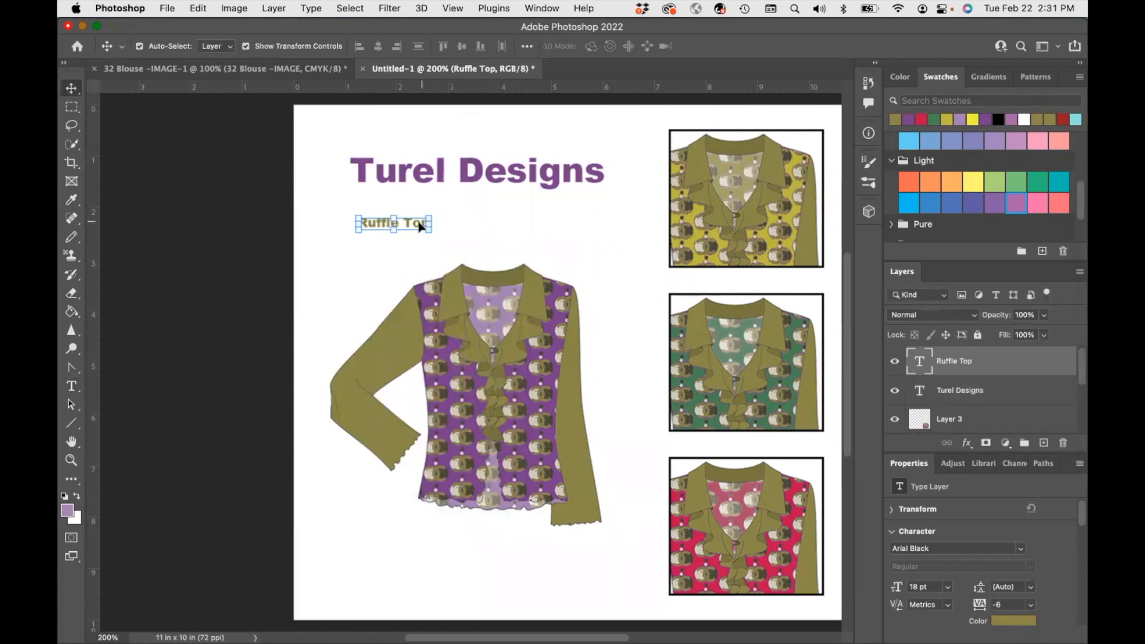
double_click(421, 225)
left_click(423, 222)
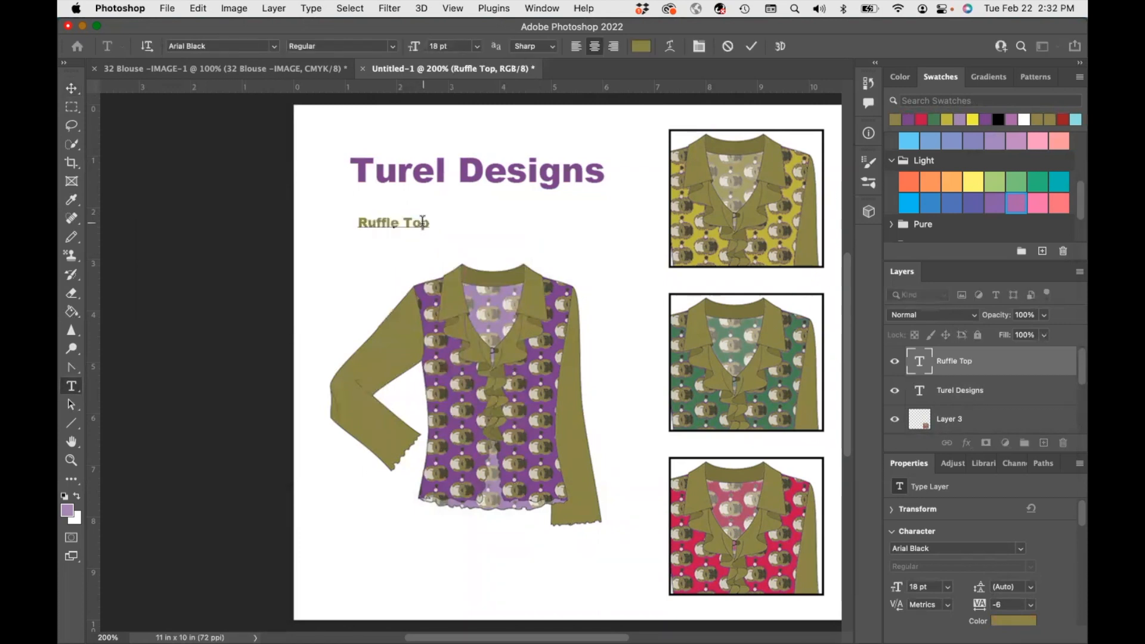
type("Style 2022")
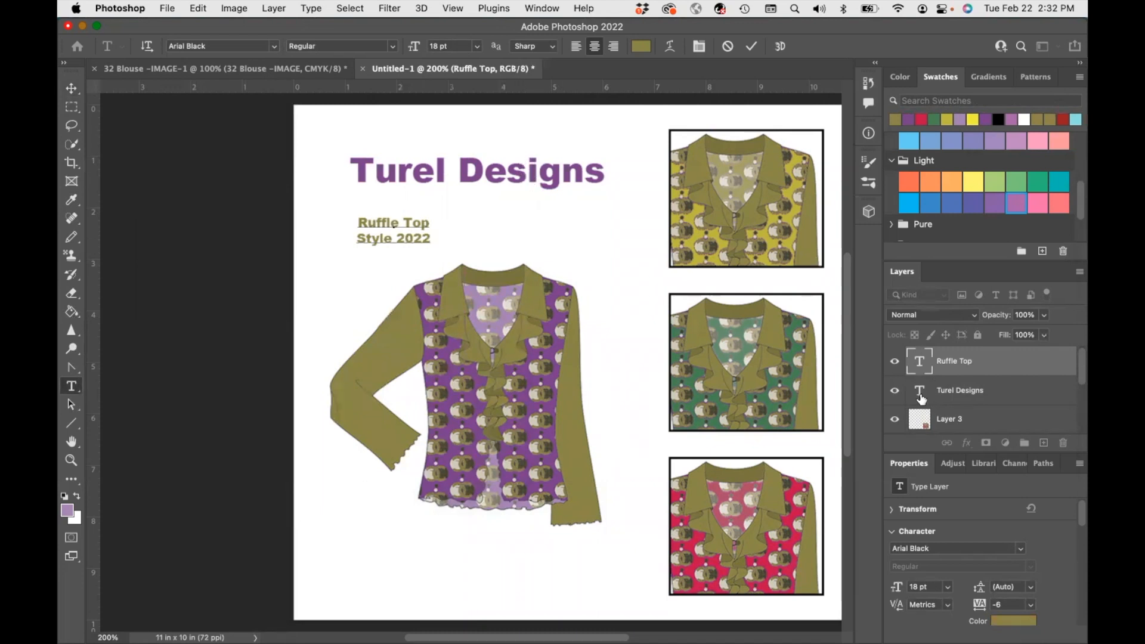
- Enlarge the "Turel Designs" title to 60 pt
left_click(956, 391)
double_click(516, 173)
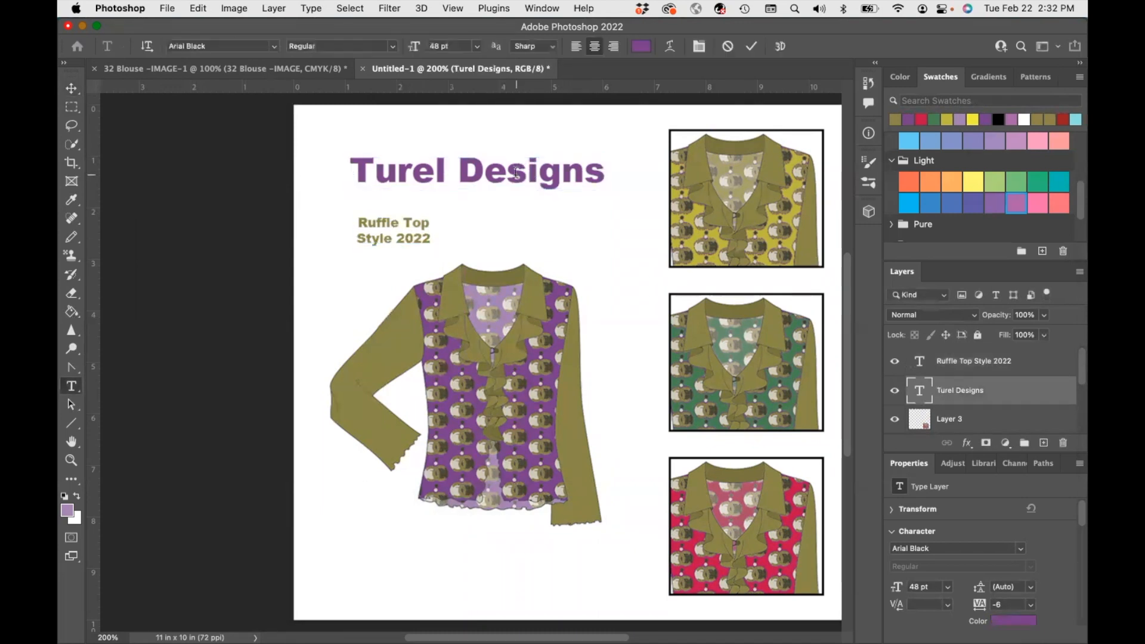
left_click(477, 47)
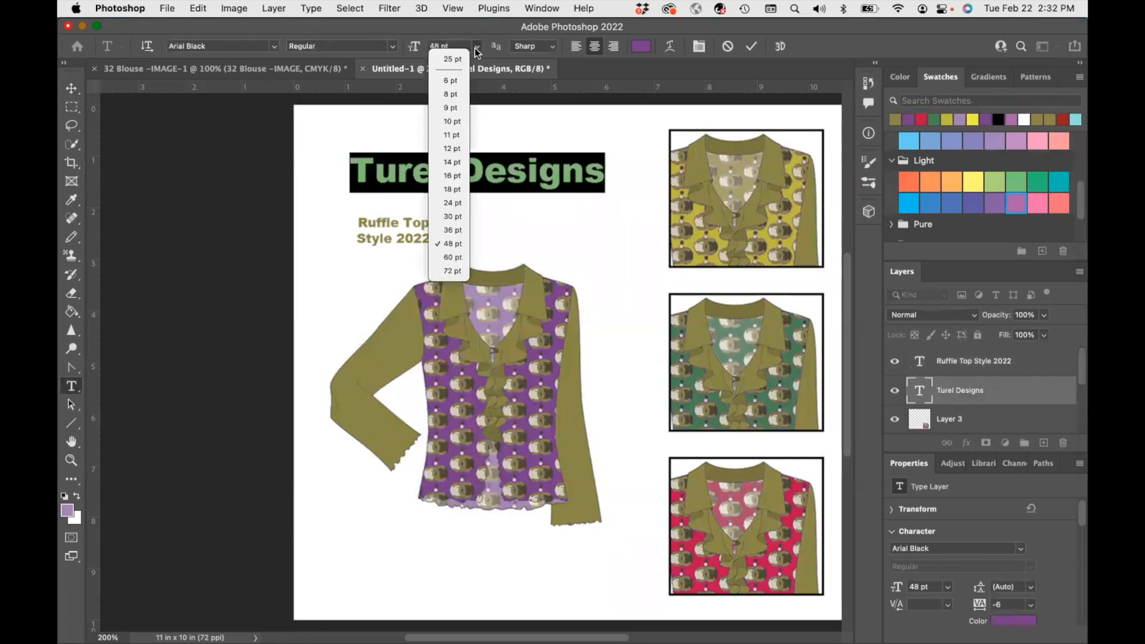
left_click(454, 258)
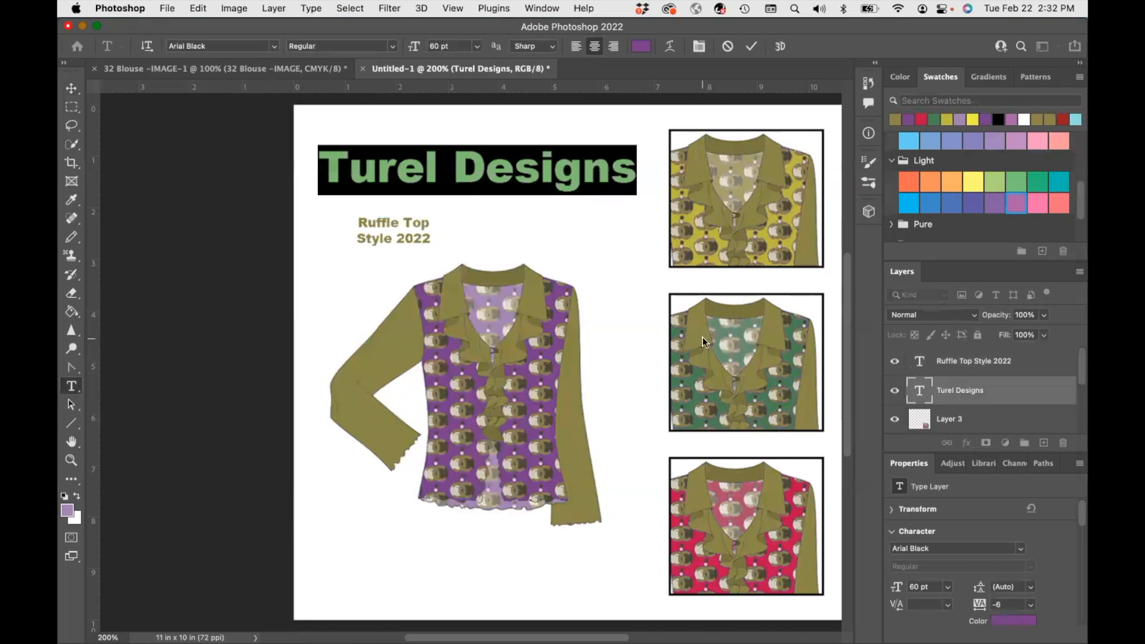
left_click(622, 390)
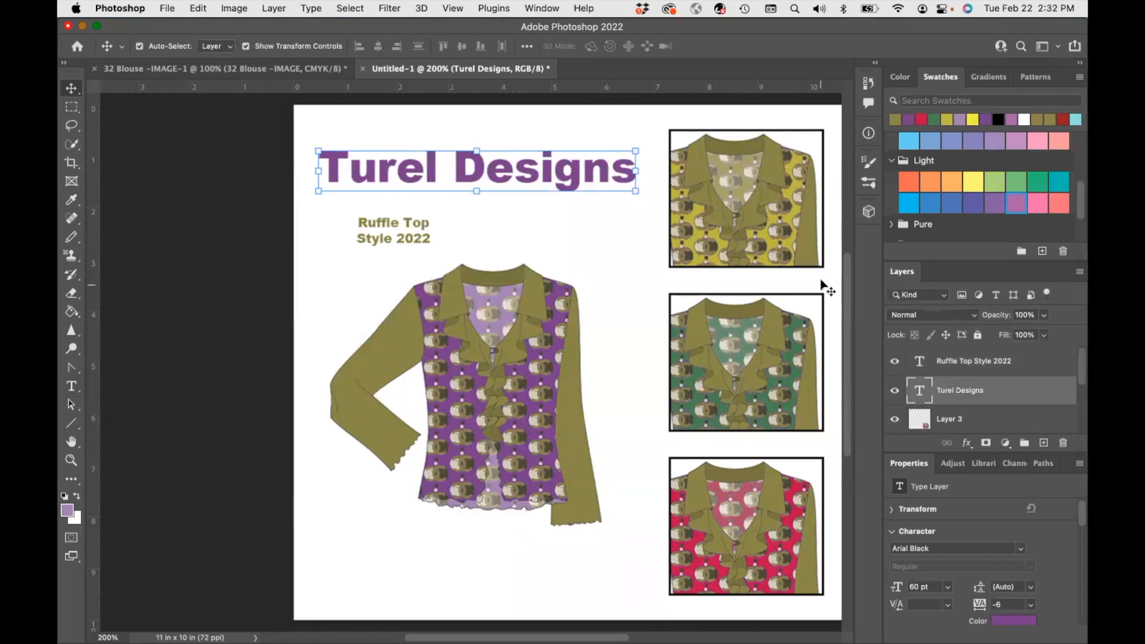
- Start a new horizontal text layer above the yellow blouse detail and set its size to 12 pt
left_click(832, 174)
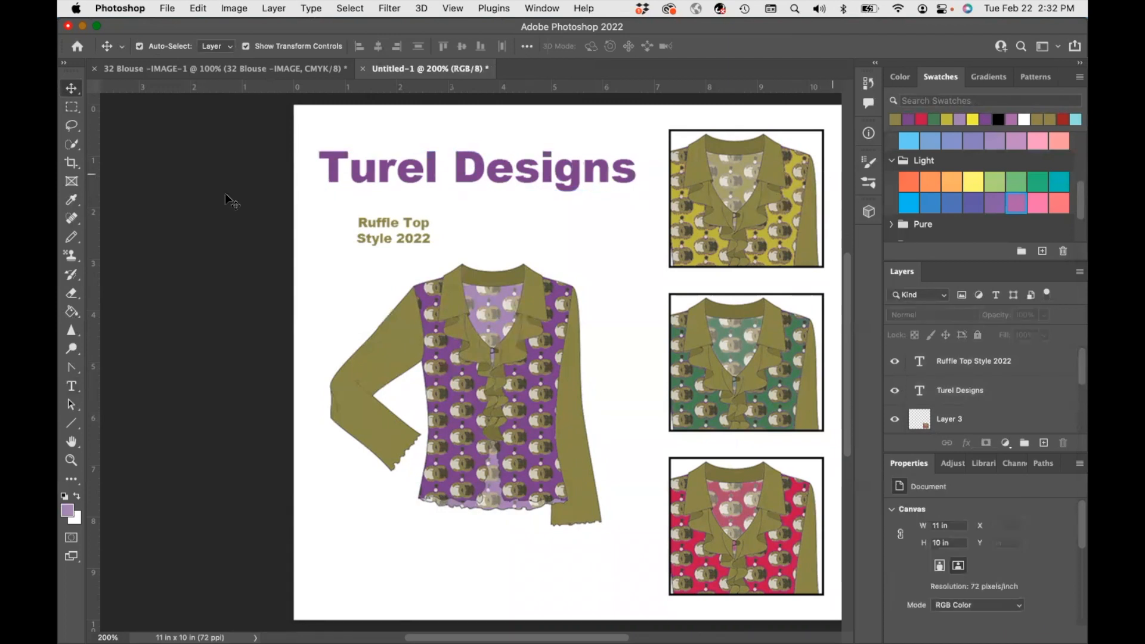
left_click(78, 389)
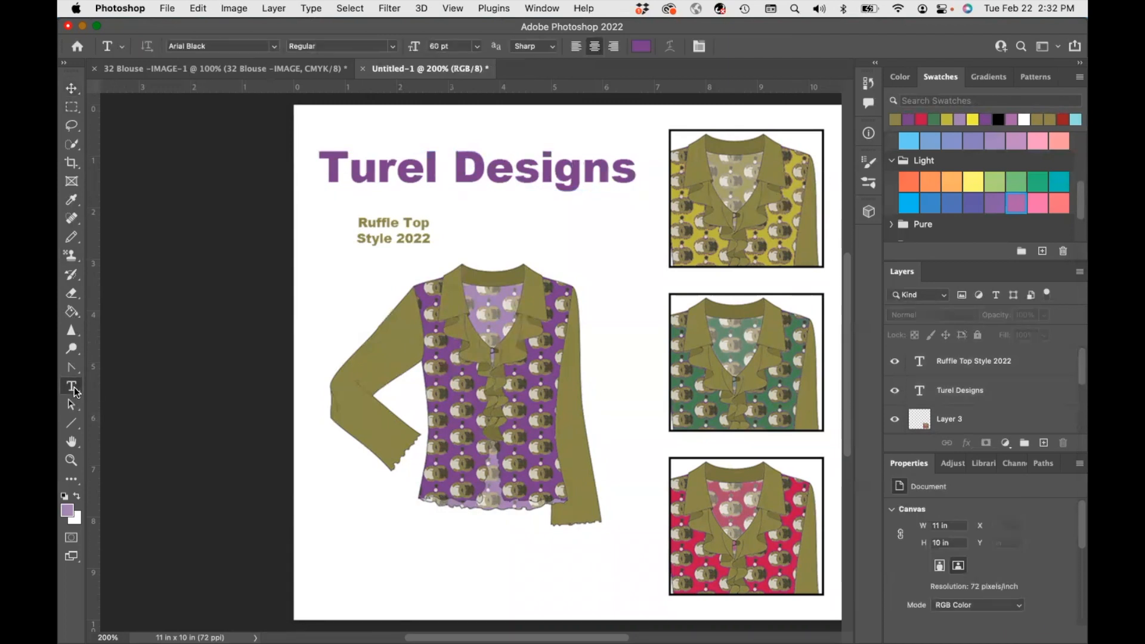
right_click(79, 396)
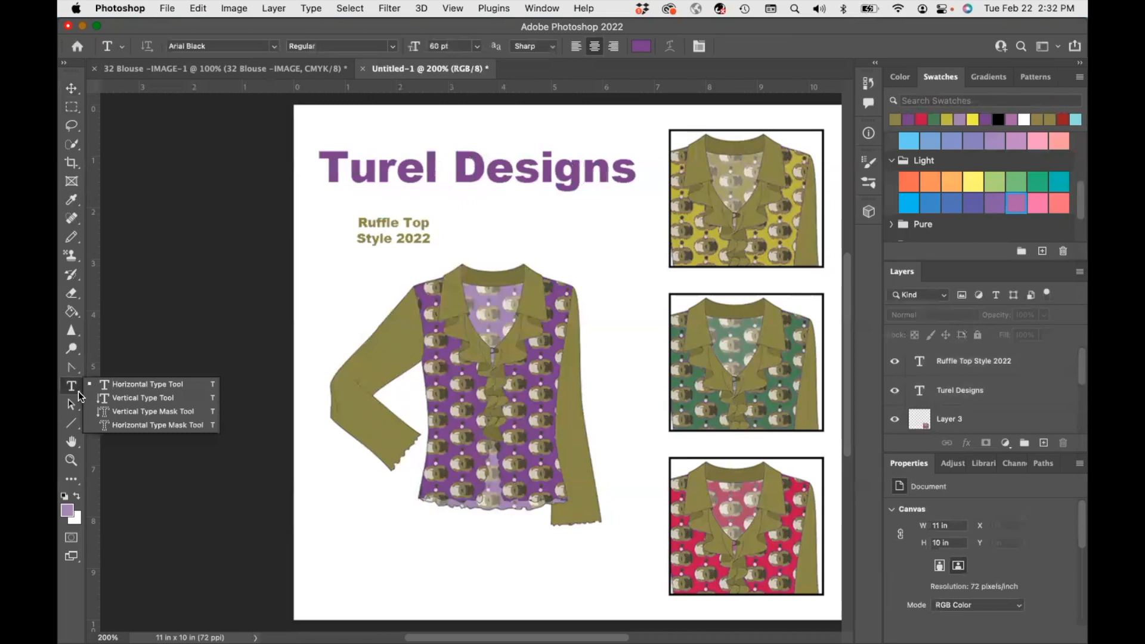
left_click(125, 383)
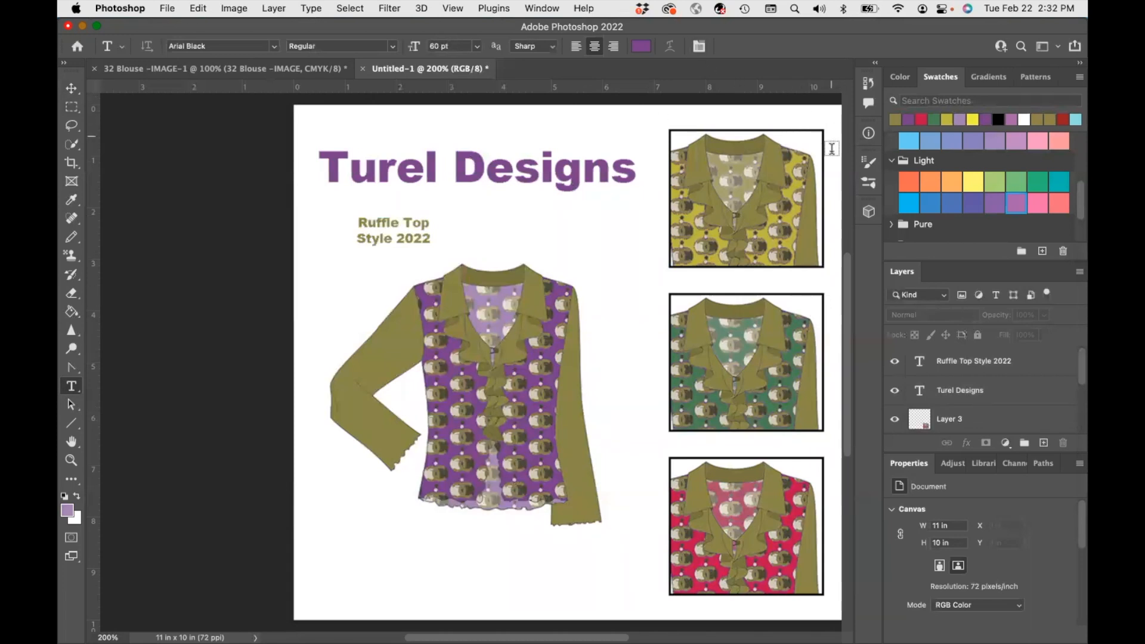
left_click(673, 117)
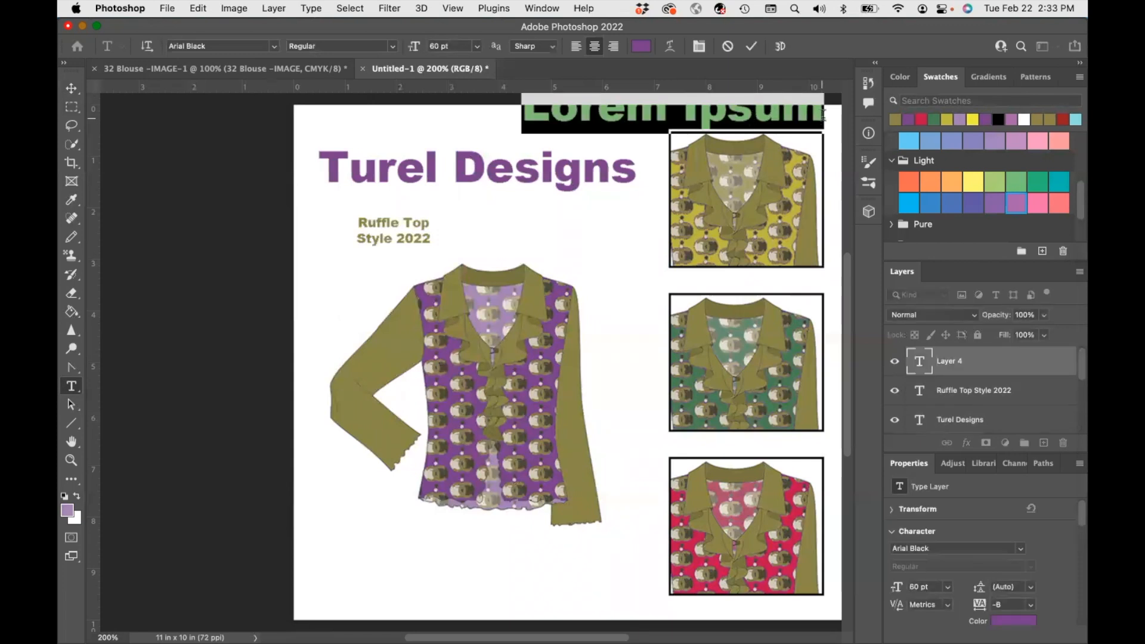
left_click_drag(822, 113, 531, 121)
left_click(477, 48)
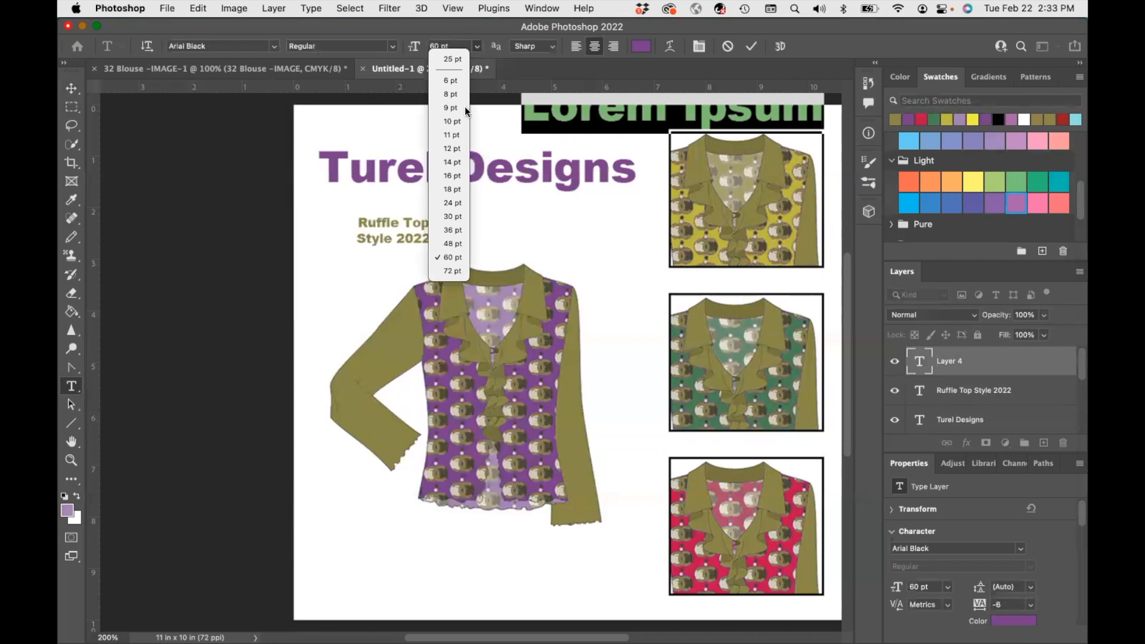
left_click(459, 152)
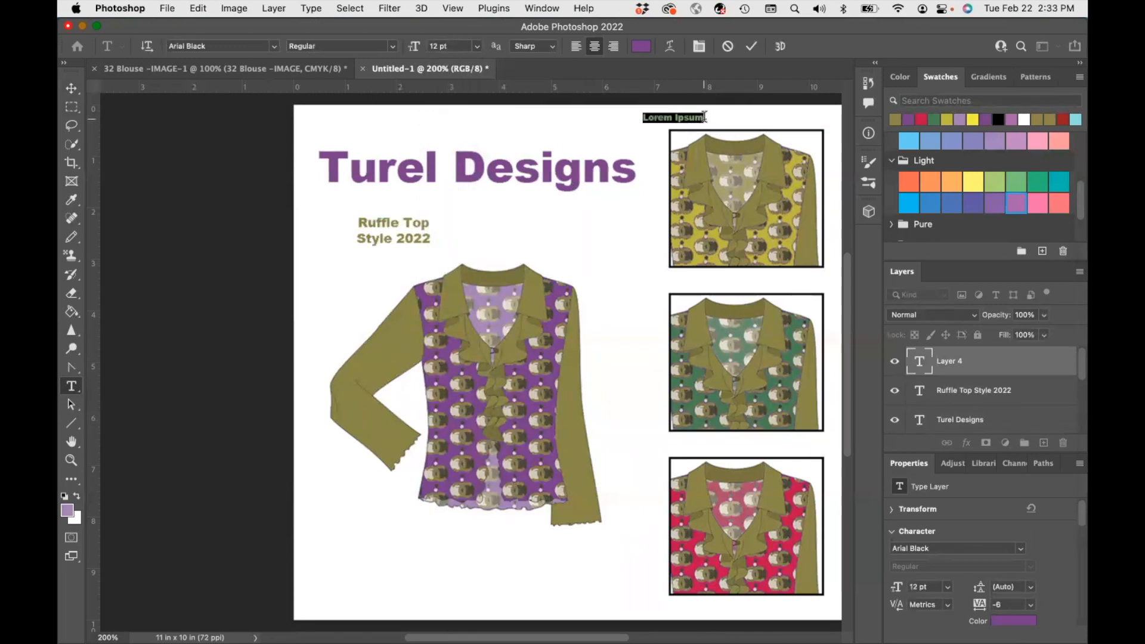
- Replace the placeholder text above the yellow blouse detail with "Sunny Yellow"
key("super+Return")
key("super+equal")
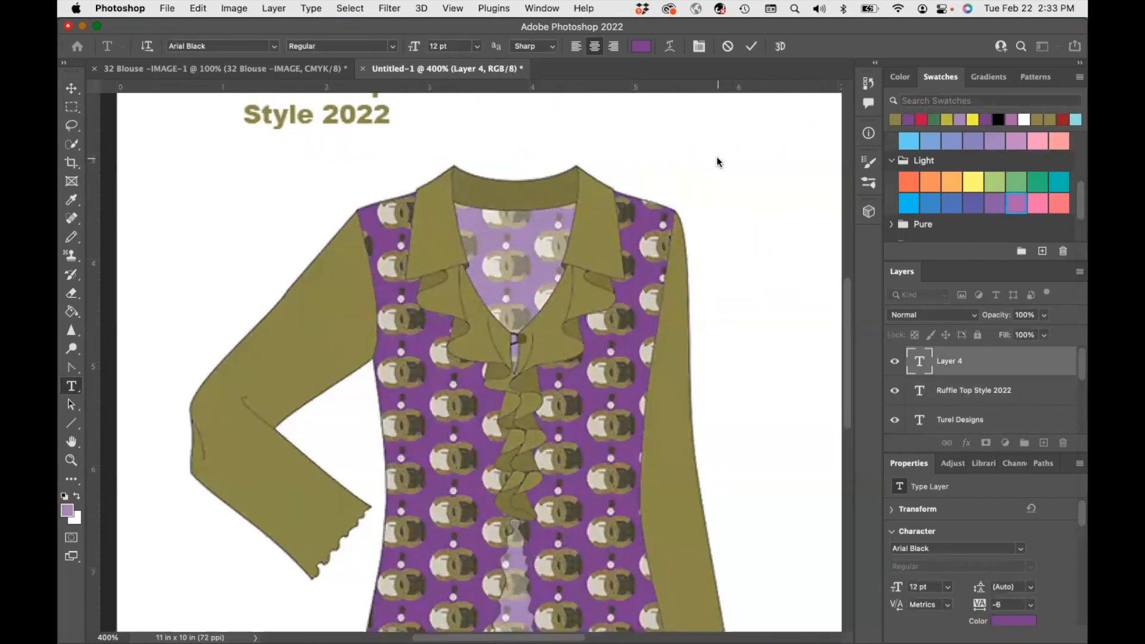
key("Return")
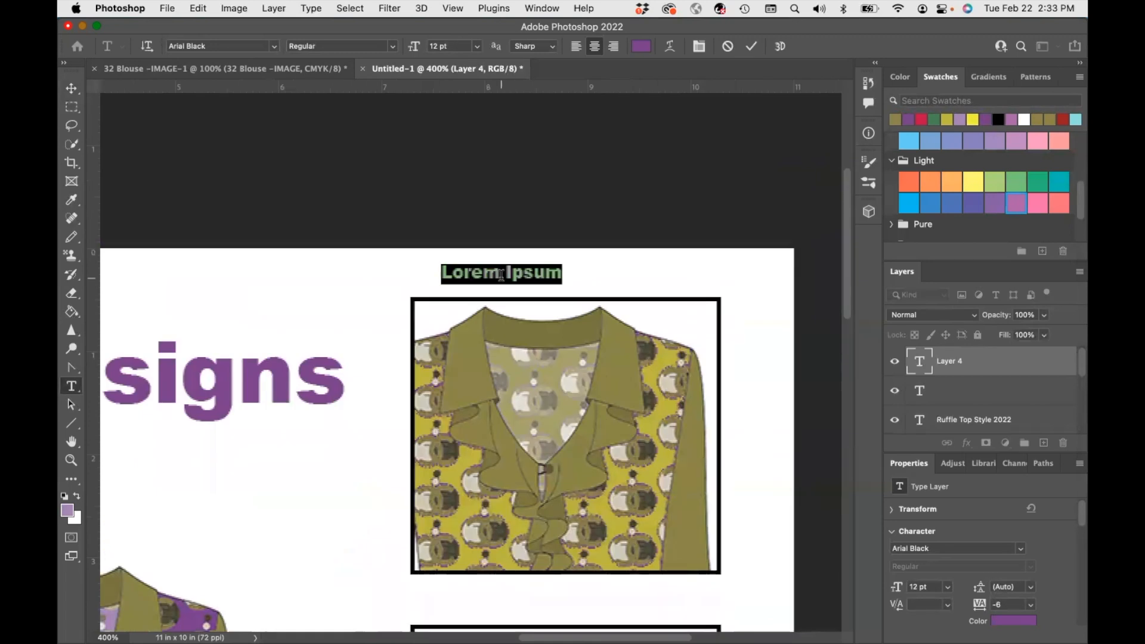
type("Sunny")
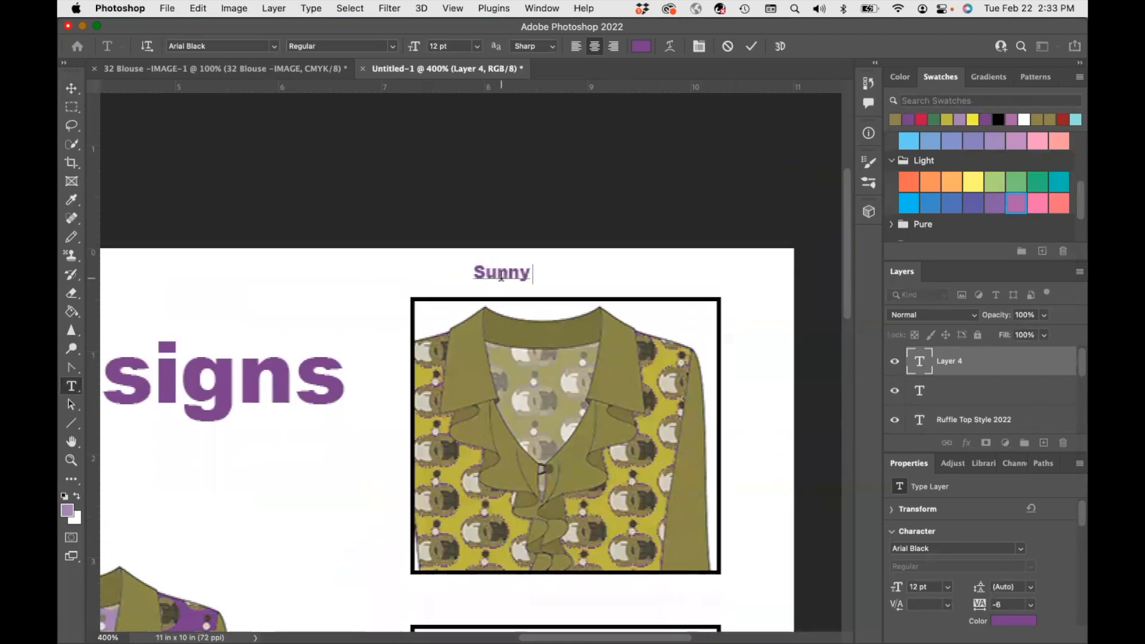
type(" Yellow")
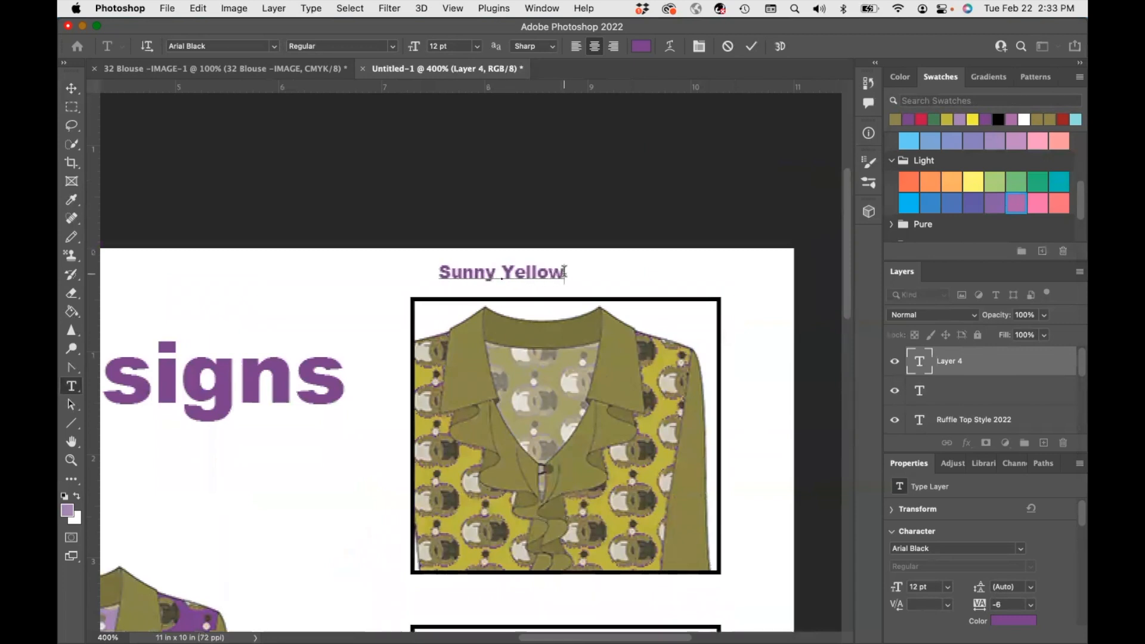
left_click_drag(565, 273, 436, 274)
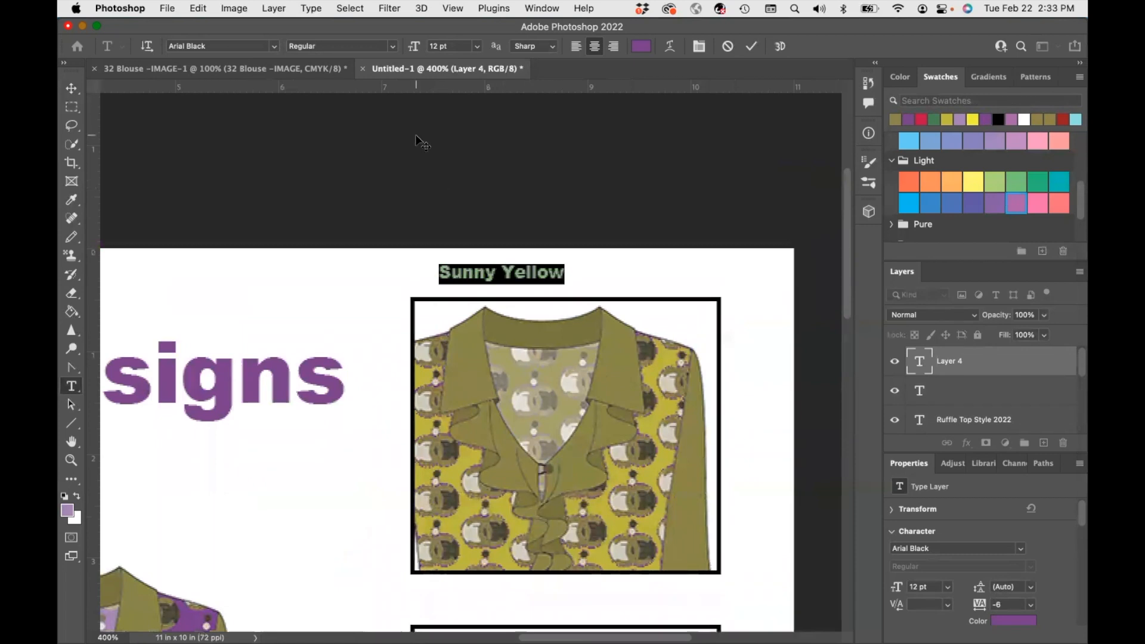
left_click(561, 274)
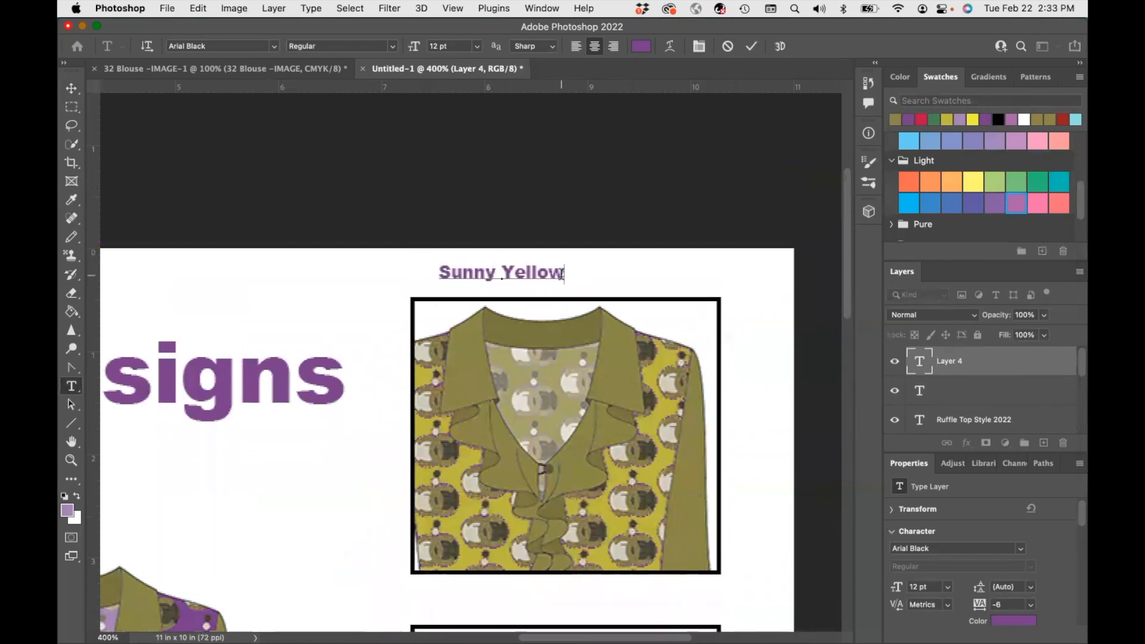
left_click_drag(562, 273, 417, 274)
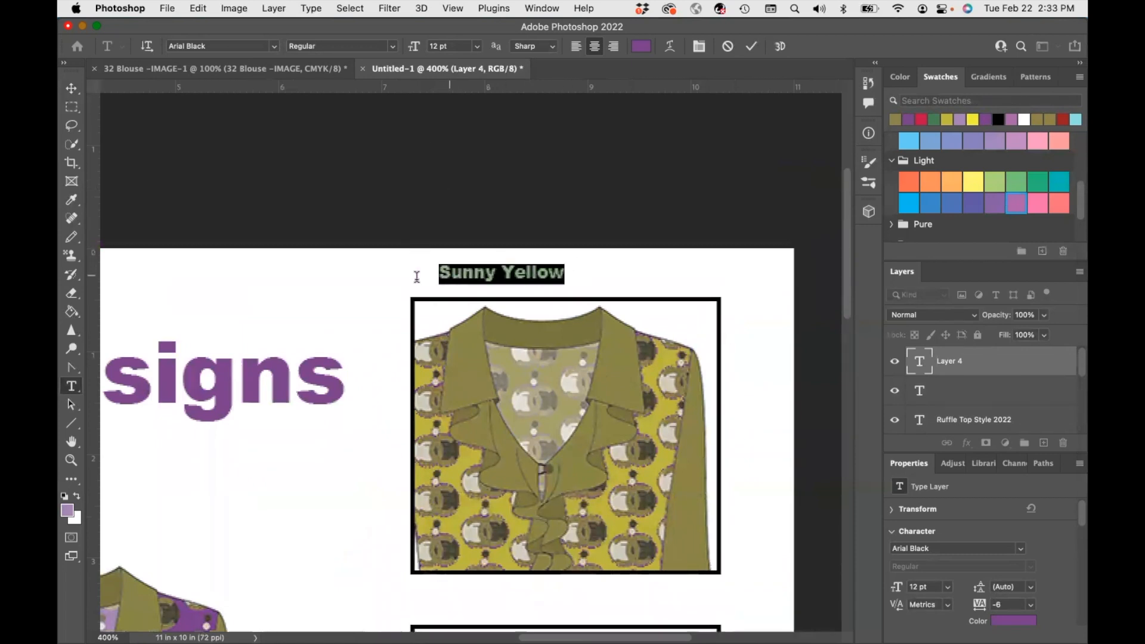
- Rotate the "Sunny Yellow" label 90° clockwise and place it along the right side of the yellow detail's frame
left_click(71, 88)
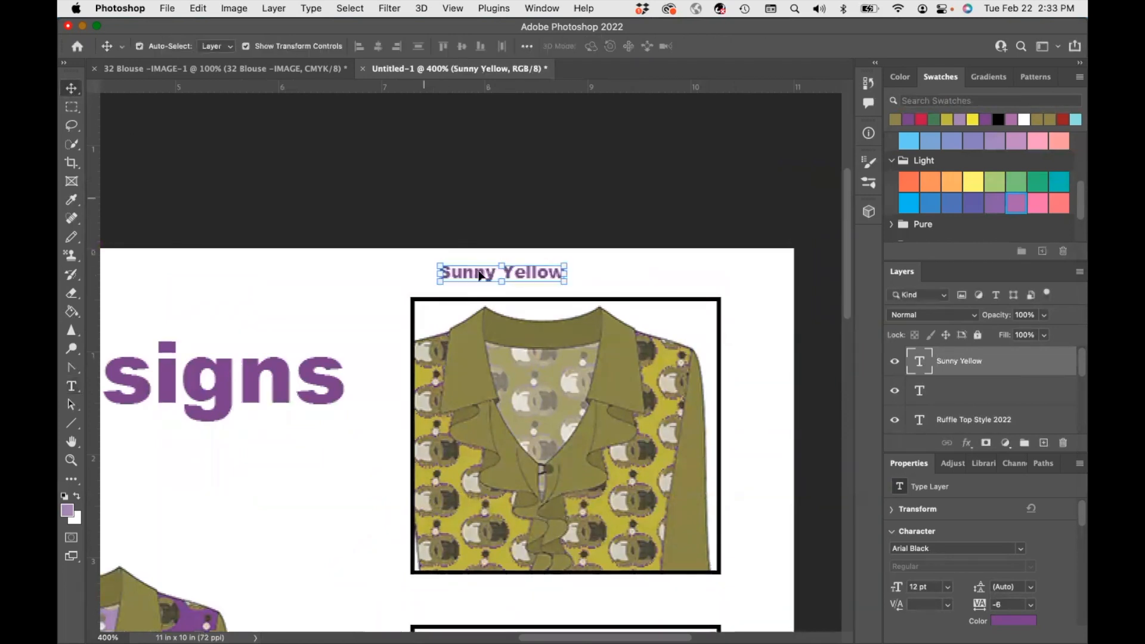
left_click(193, 11)
mouse_move(230, 329)
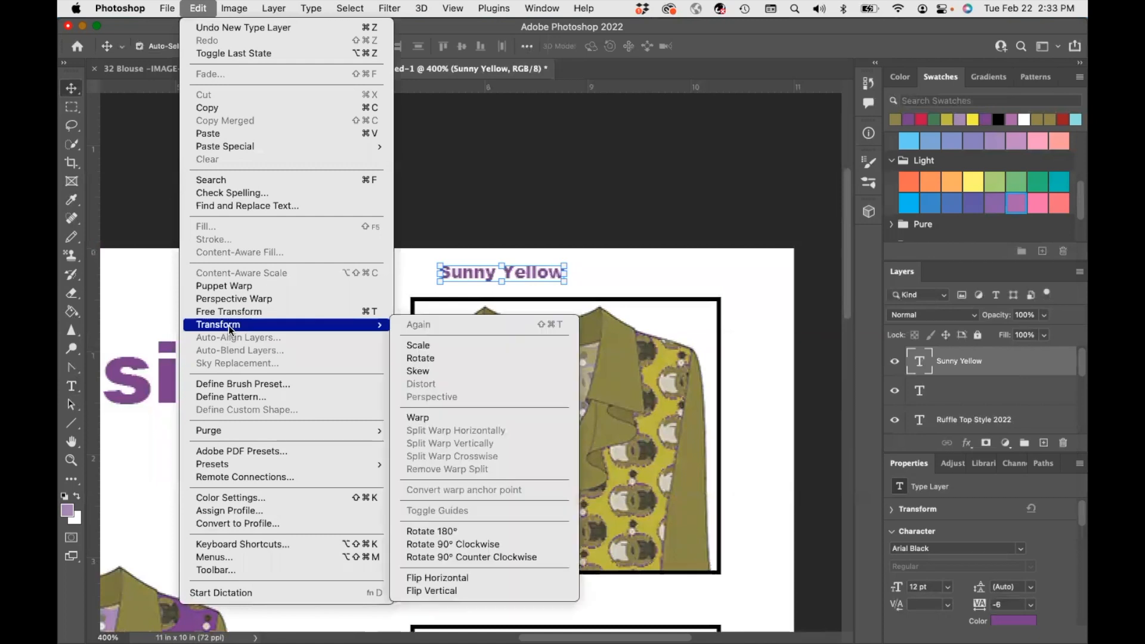
left_click(472, 550)
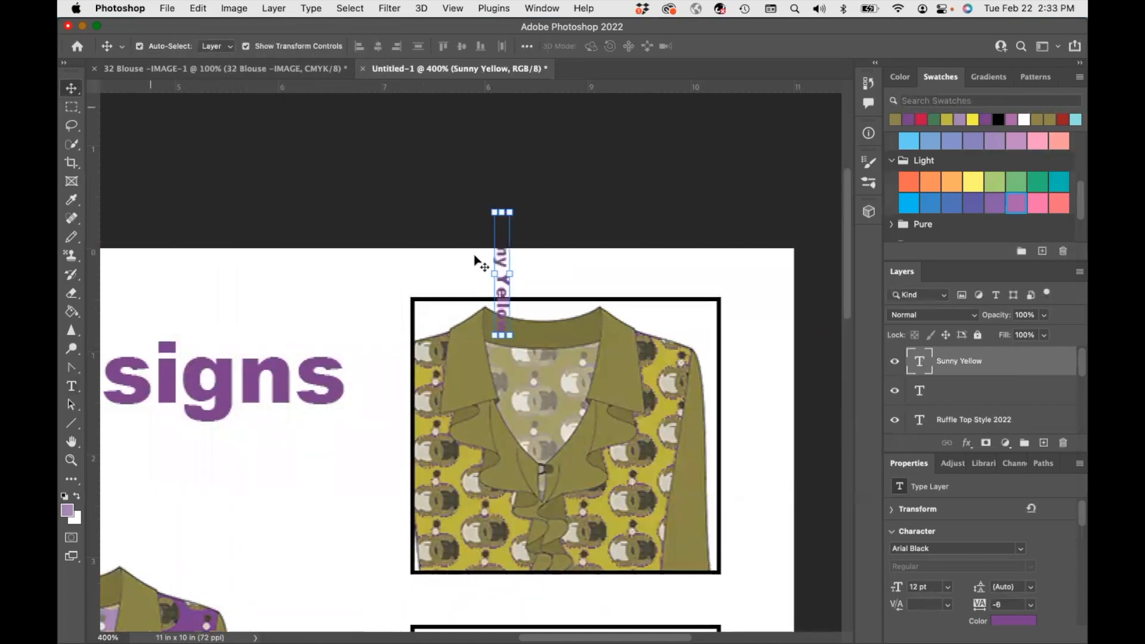
left_click_drag(508, 268, 741, 400)
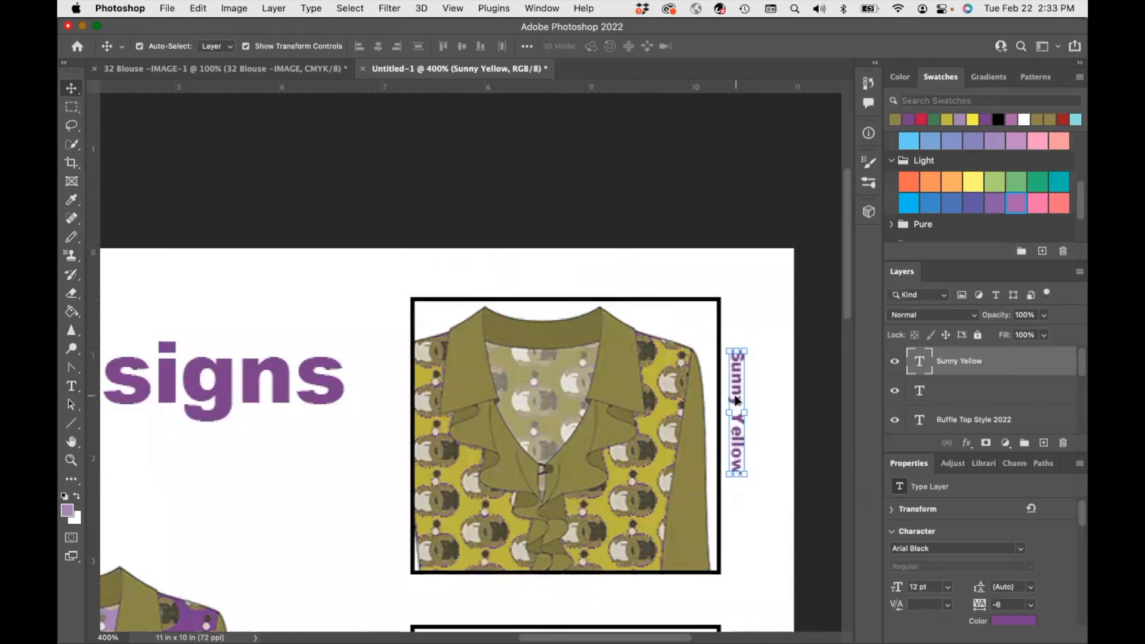
- Change the "Sunny Yellow" label's text color to the default black
double_click(737, 400)
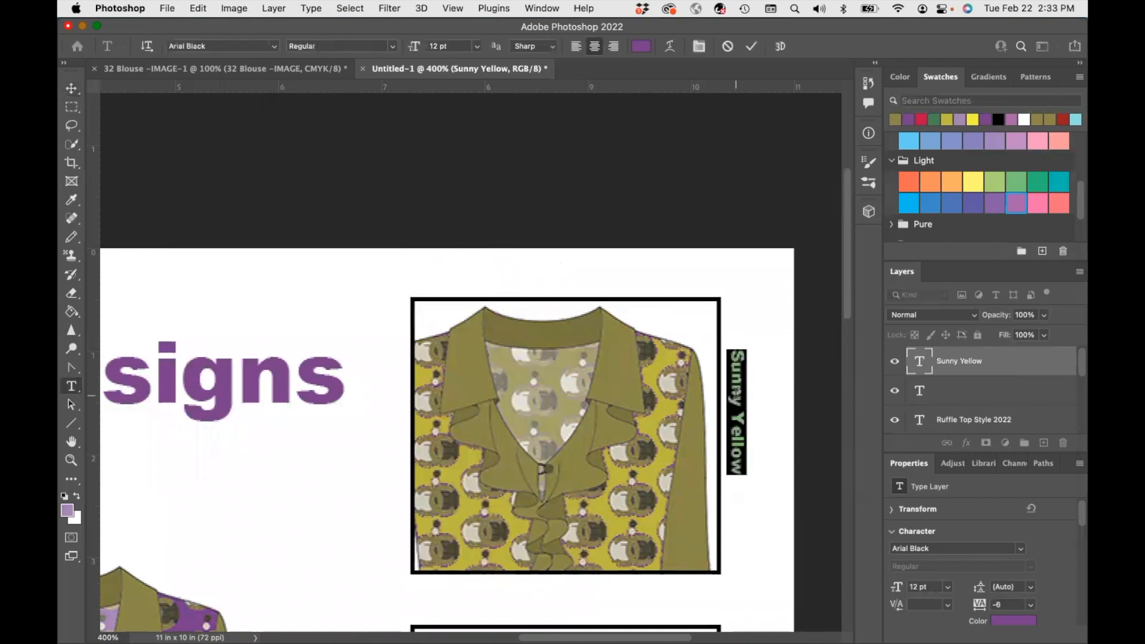
left_click(65, 497)
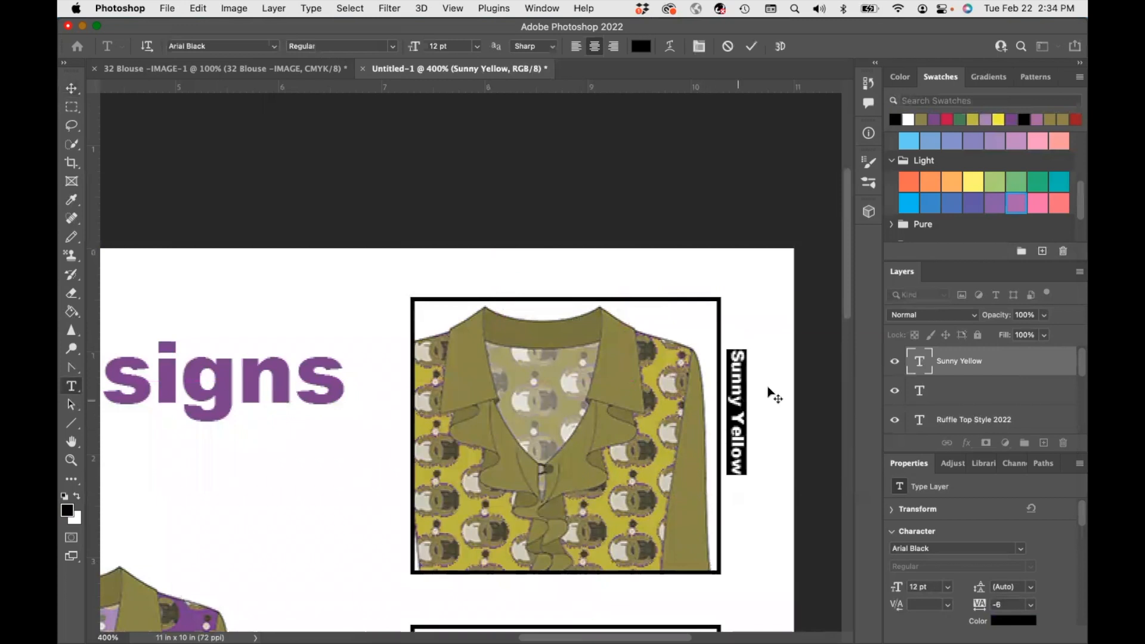
key("Escape")
key("v")
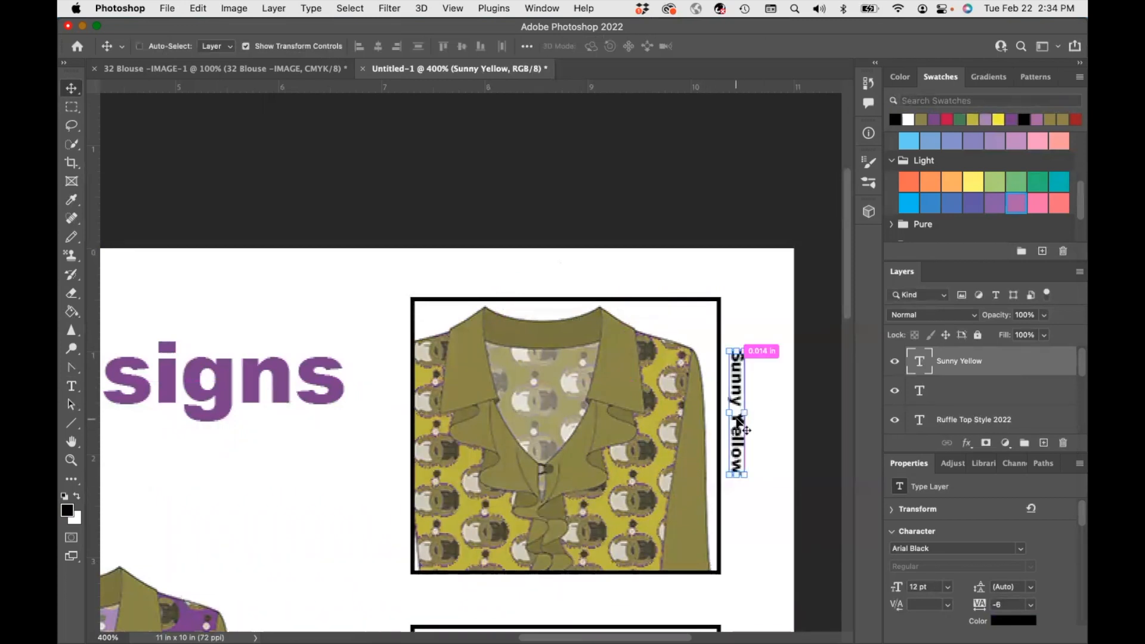
- Duplicate the "Sunny Yellow" label and place the copy along the right side of the green detail's frame
left_click_drag(738, 424, 448, 451)
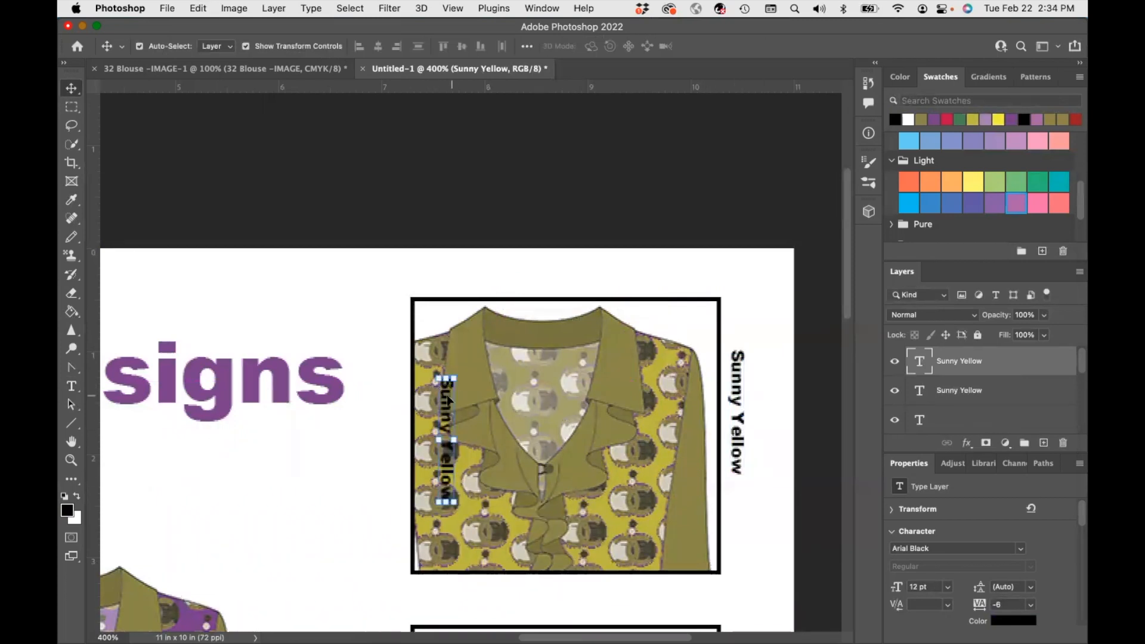
left_click_drag(448, 403, 753, 549)
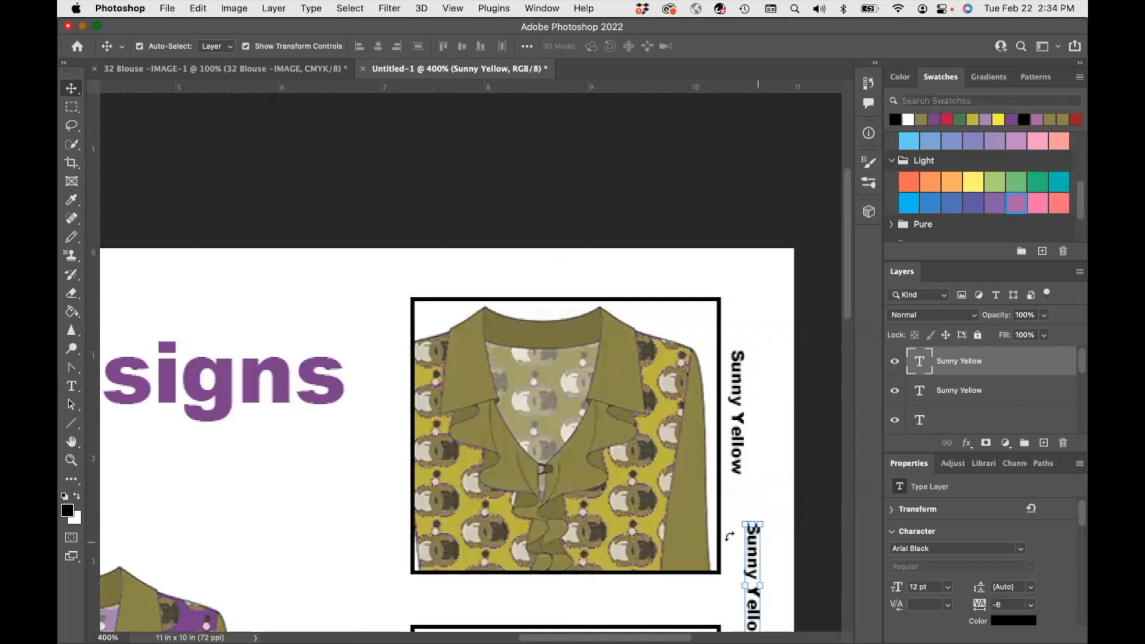
scroll(729, 536, "down", 10)
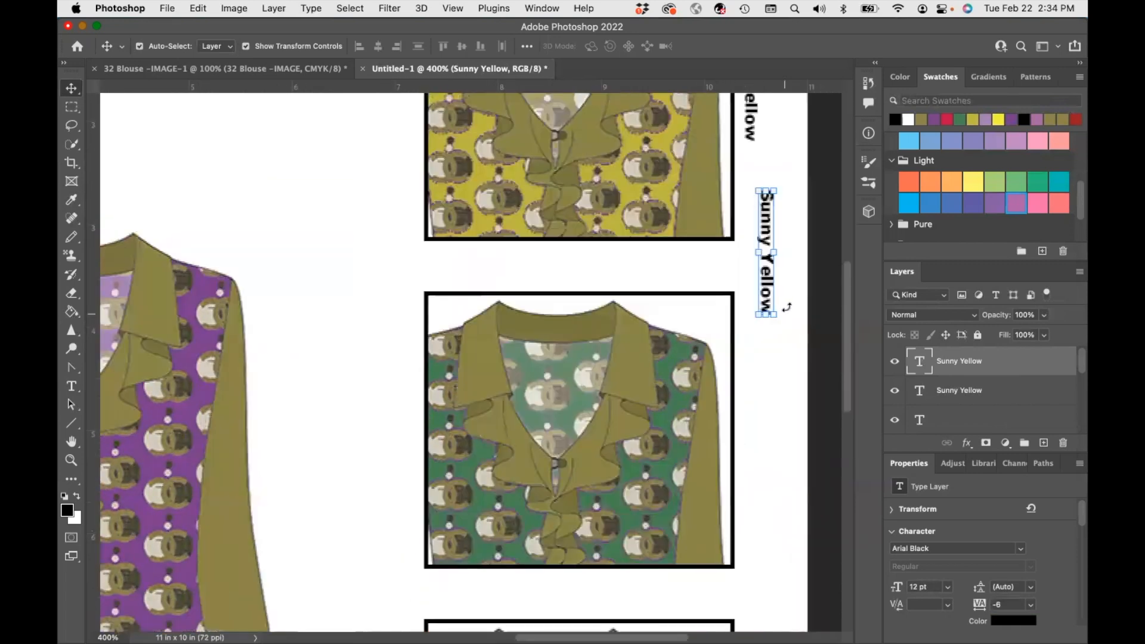
left_click_drag(773, 294, 754, 477)
- Change the label beside the green blouse detail to "Seaweed"
double_click(752, 479)
type("Sewa")
key("BackSpace")
key("BackSpace")
type("a")
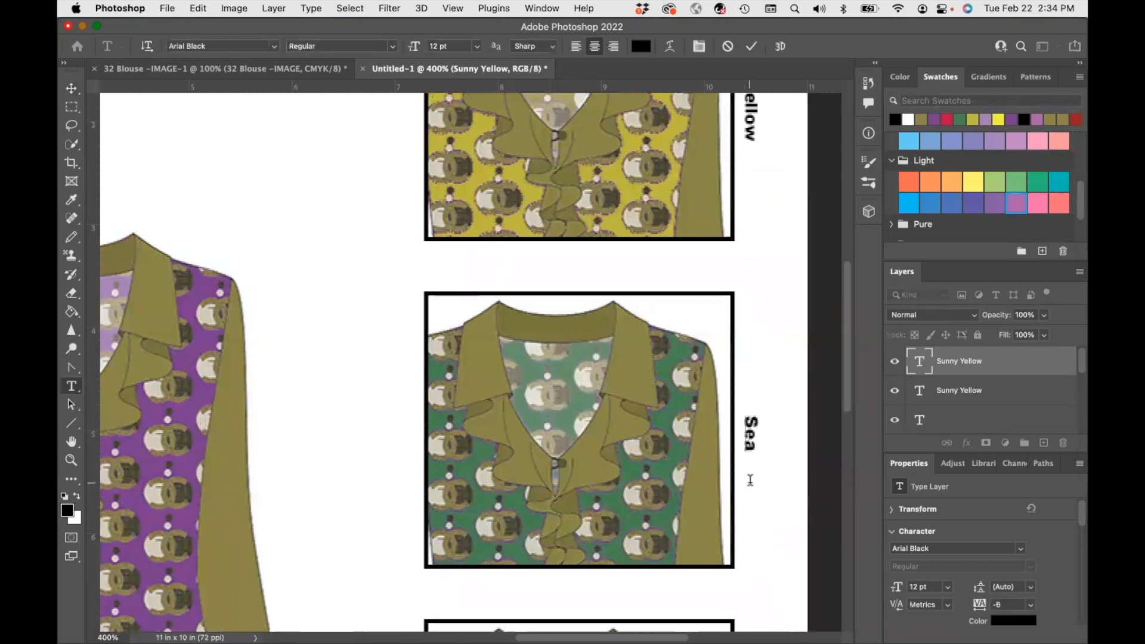
type("weed")
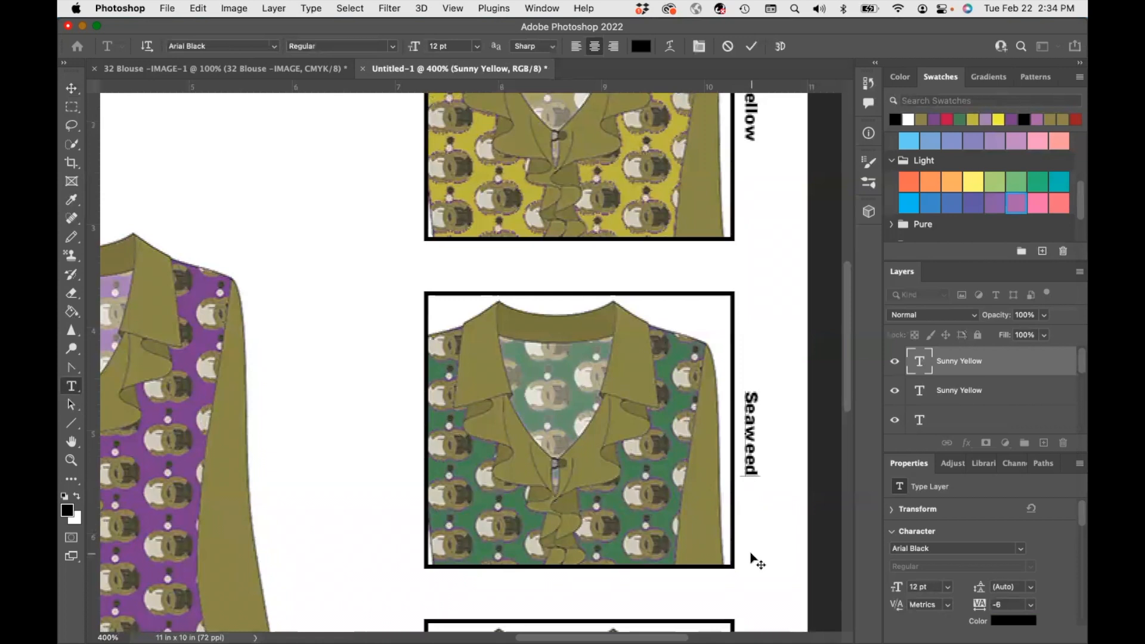
- Duplicate the "Seaweed" label beside the red blouse detail and change the copy's text to "Burgundy"
scroll(752, 559, "down", 8)
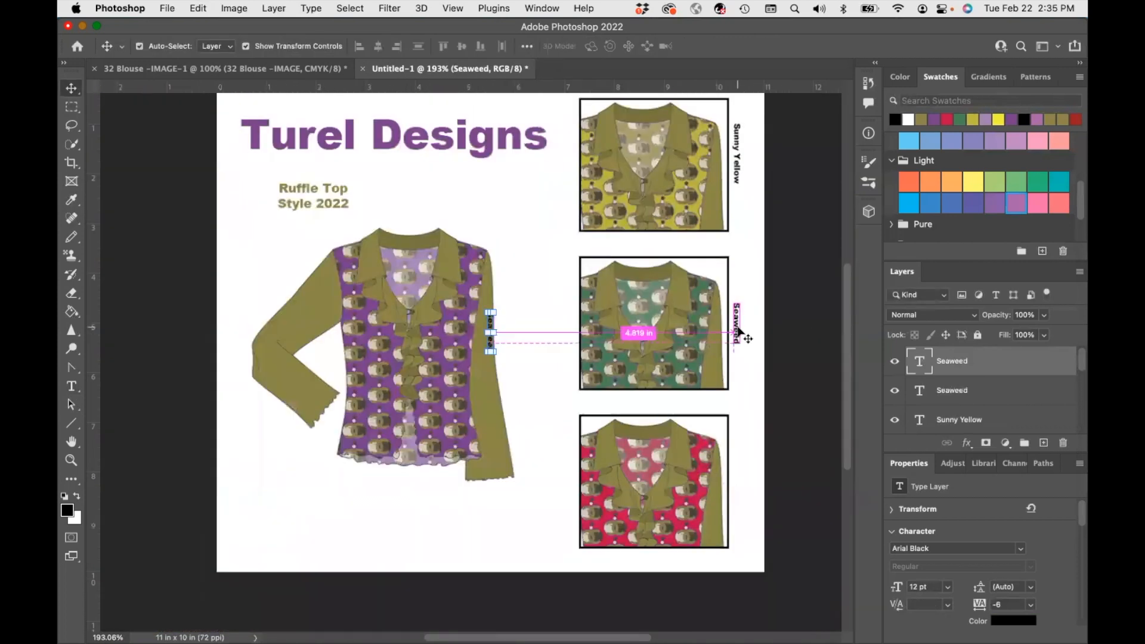
left_click_drag(741, 326, 739, 476)
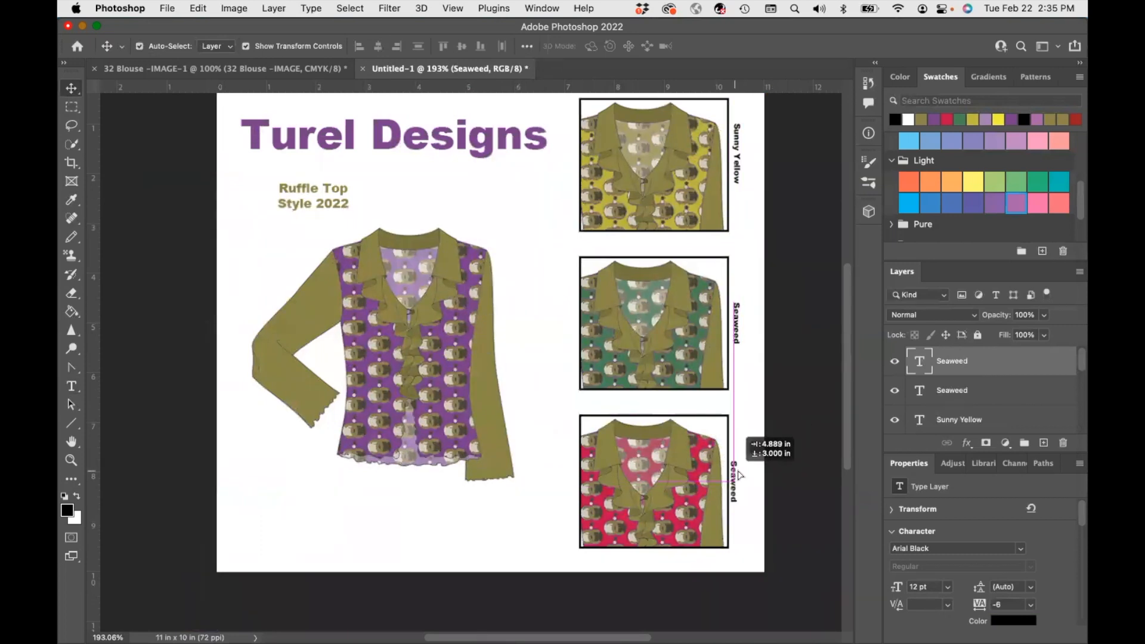
double_click(734, 481)
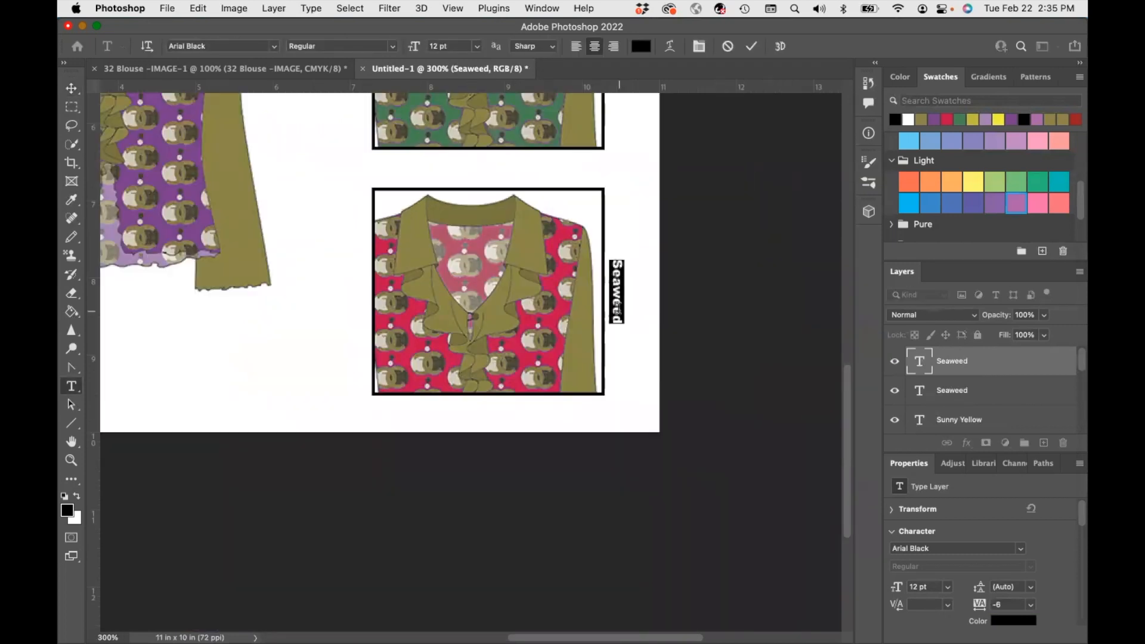
type("Burgundy")
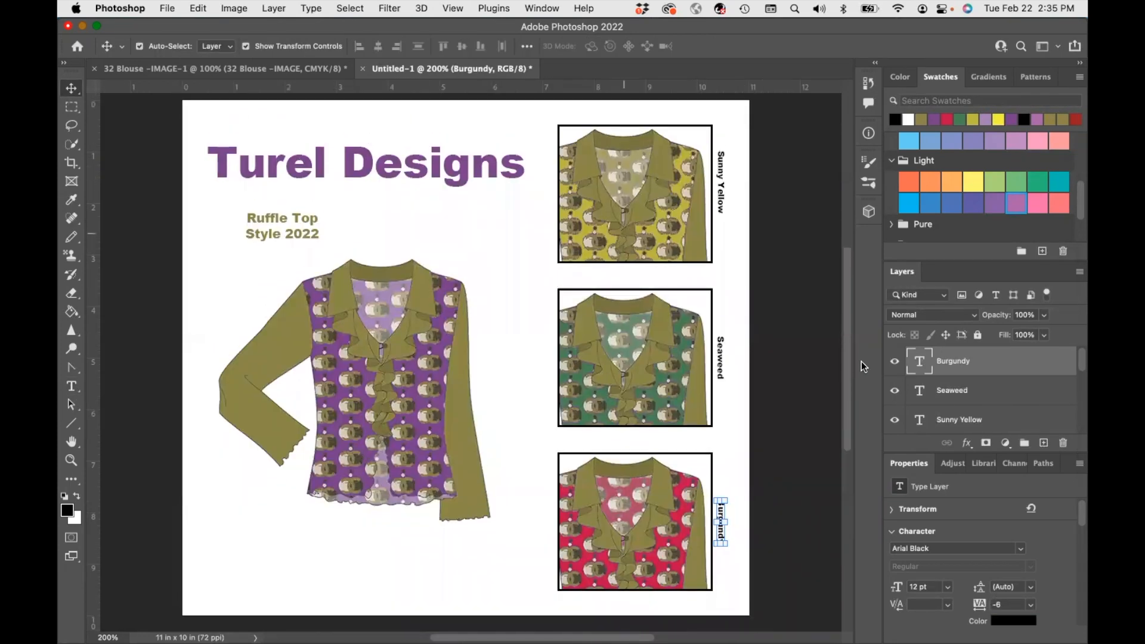
- Stroke the edge of the entire canvas on the Background layer with a 7 px olive border, centered, and clear the selection
scroll(980, 411, "down", 5)
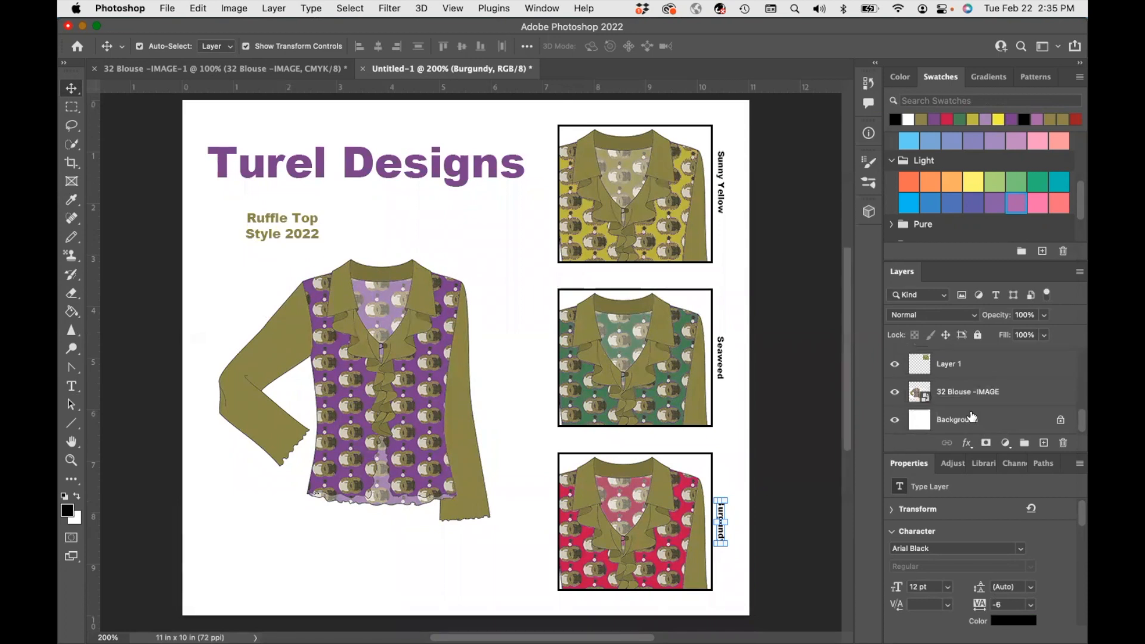
left_click(972, 417)
left_click(350, 8)
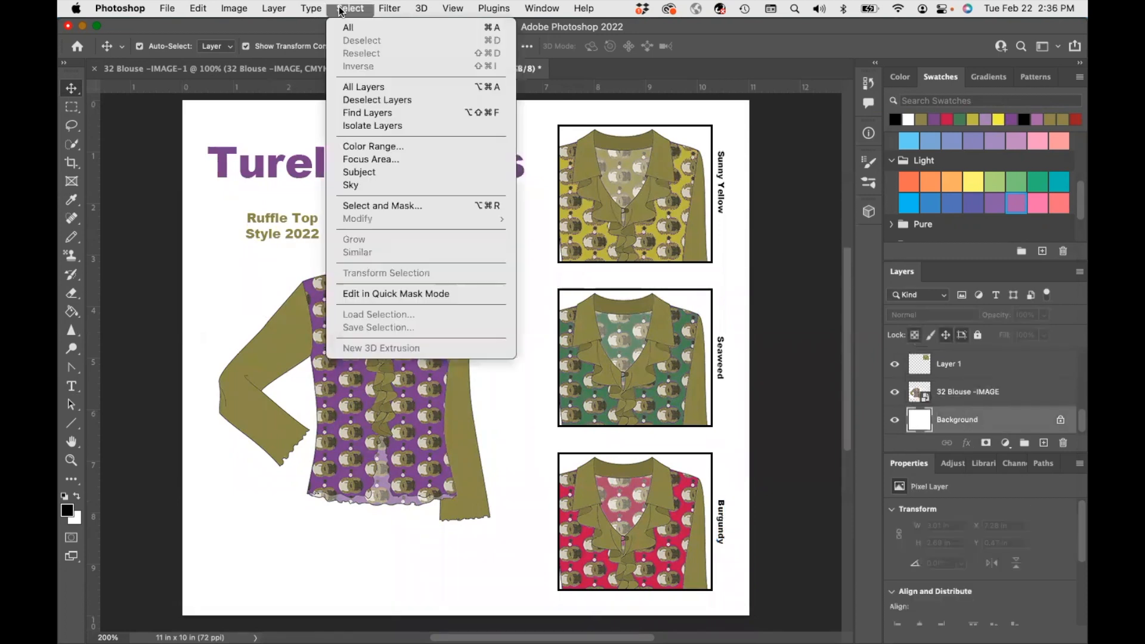
left_click(370, 27)
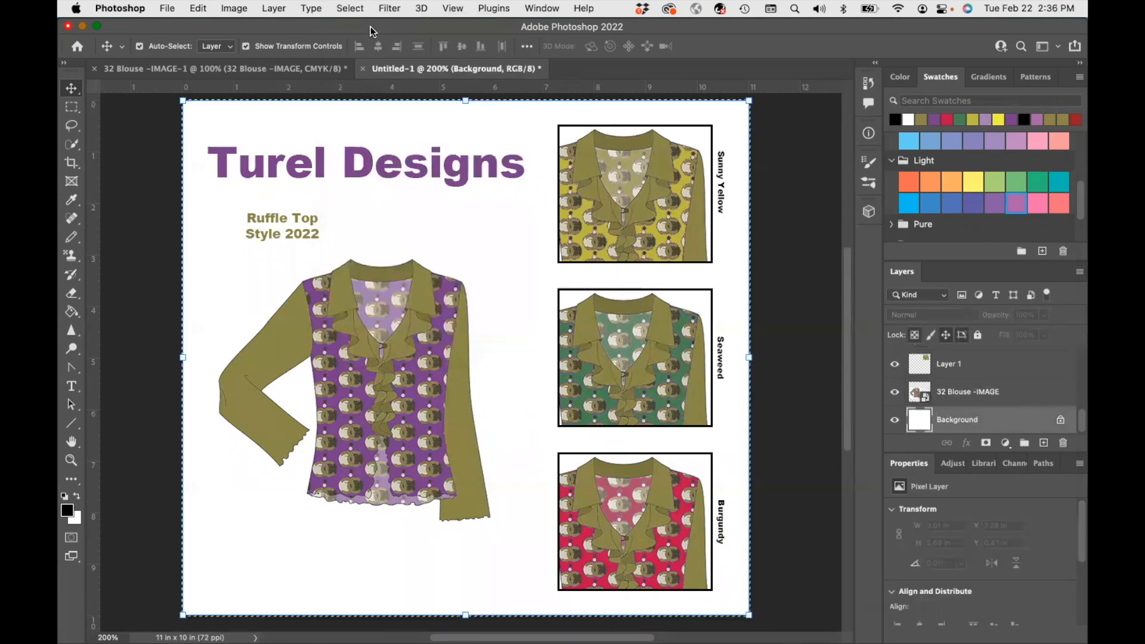
left_click(198, 8)
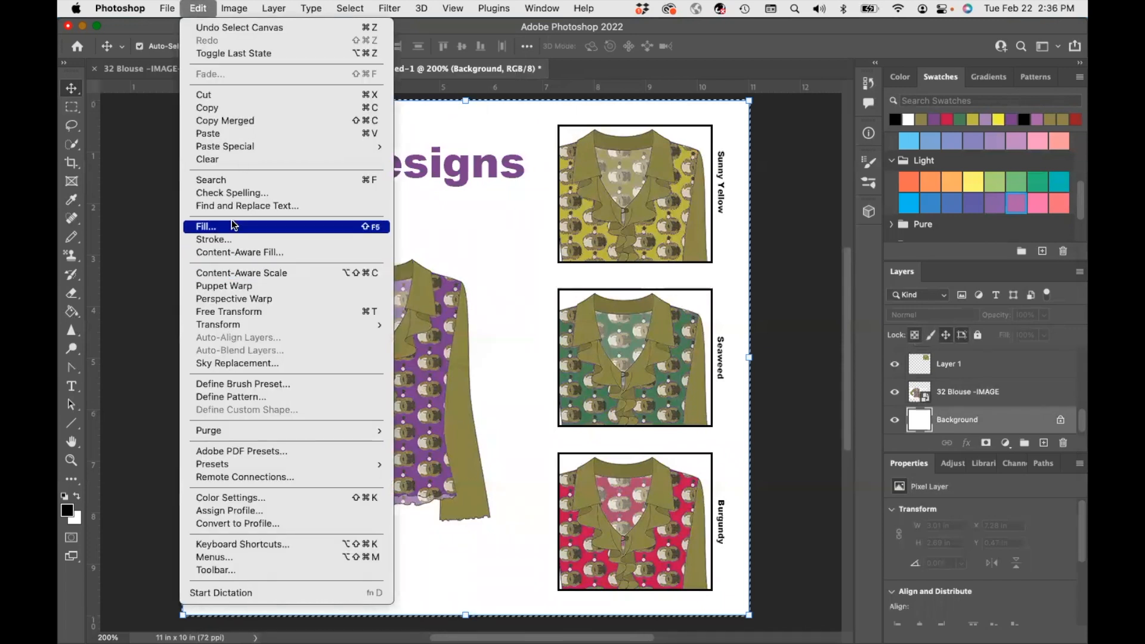
left_click(231, 240)
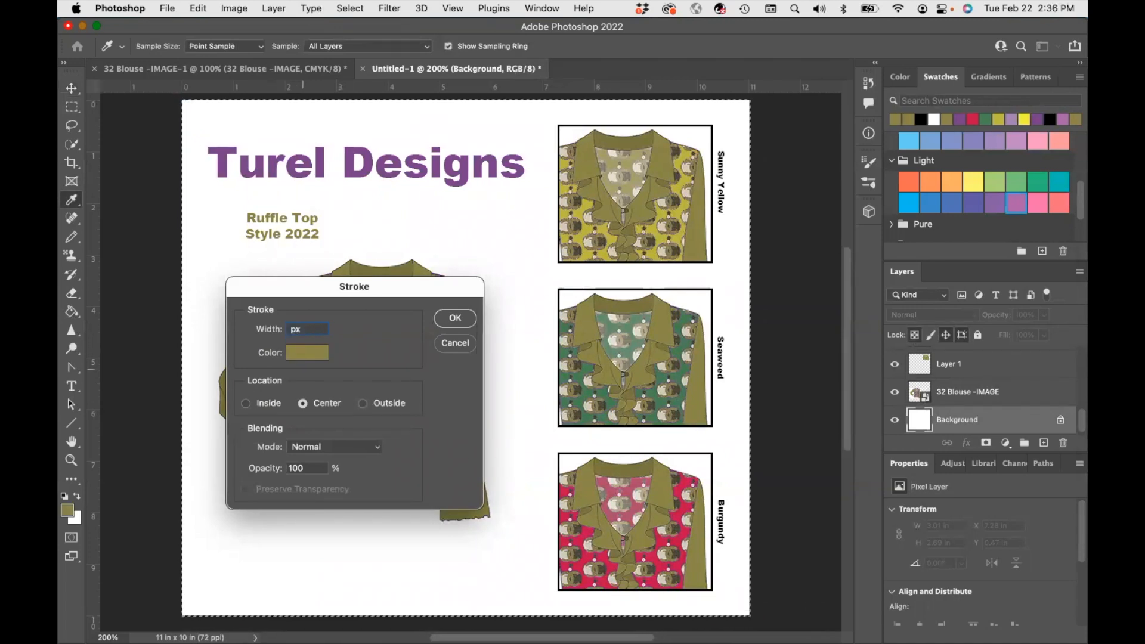
type("7")
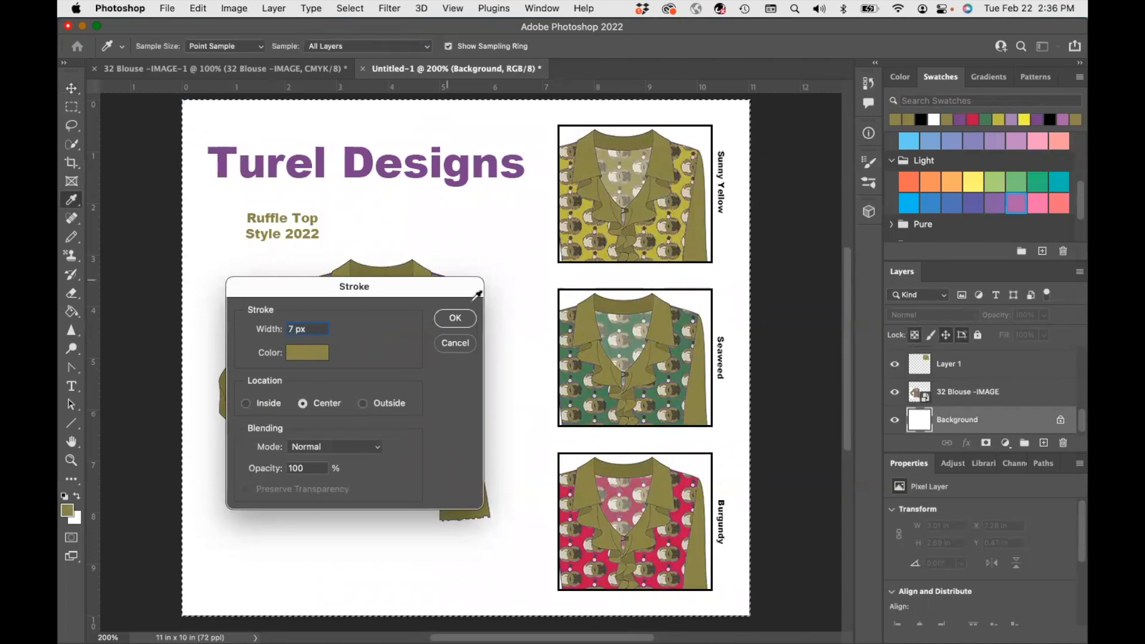
left_click(455, 319)
key("v")
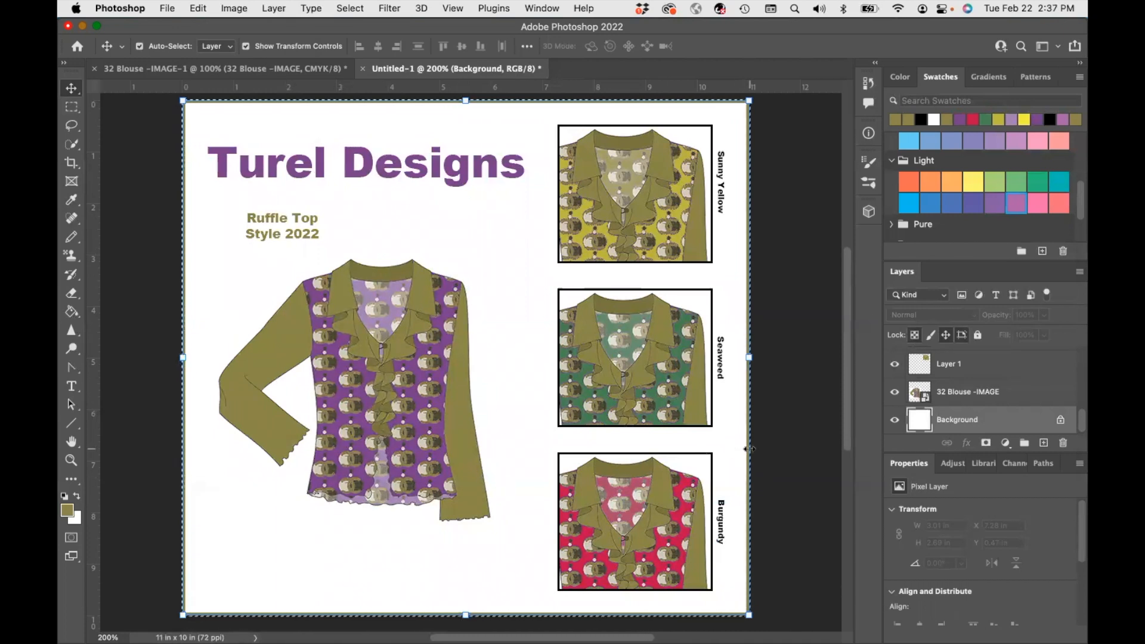
key("super+d")
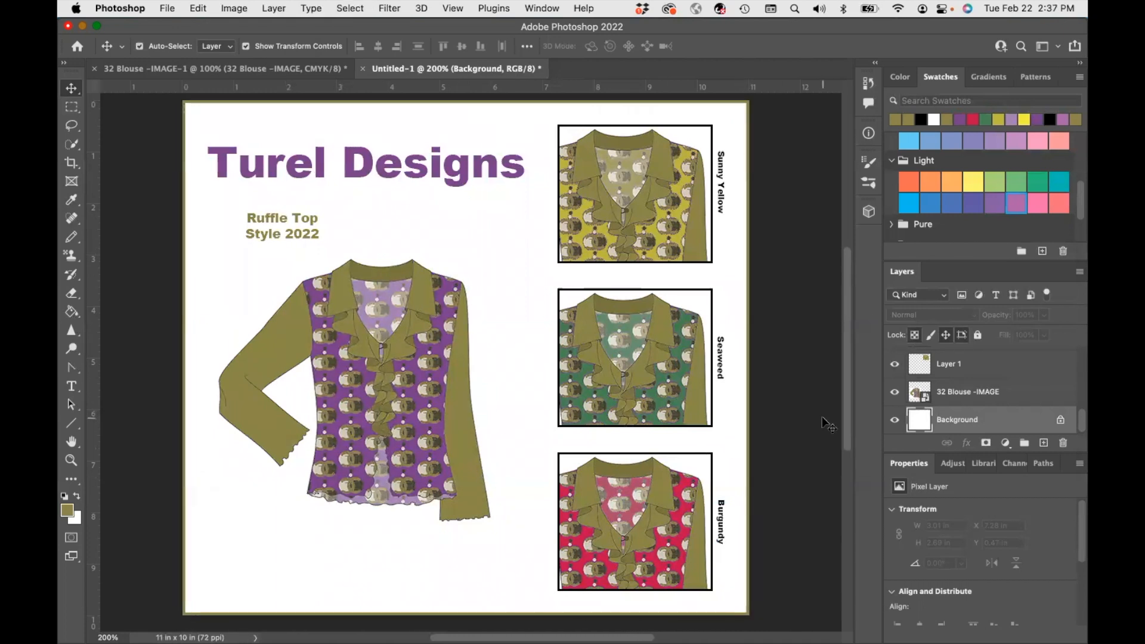
- Save the layout on the computer as the Photoshop file "Exercise 32 Merchandising with snap shots" in the Photoshop Exercises folder
left_click(170, 7)
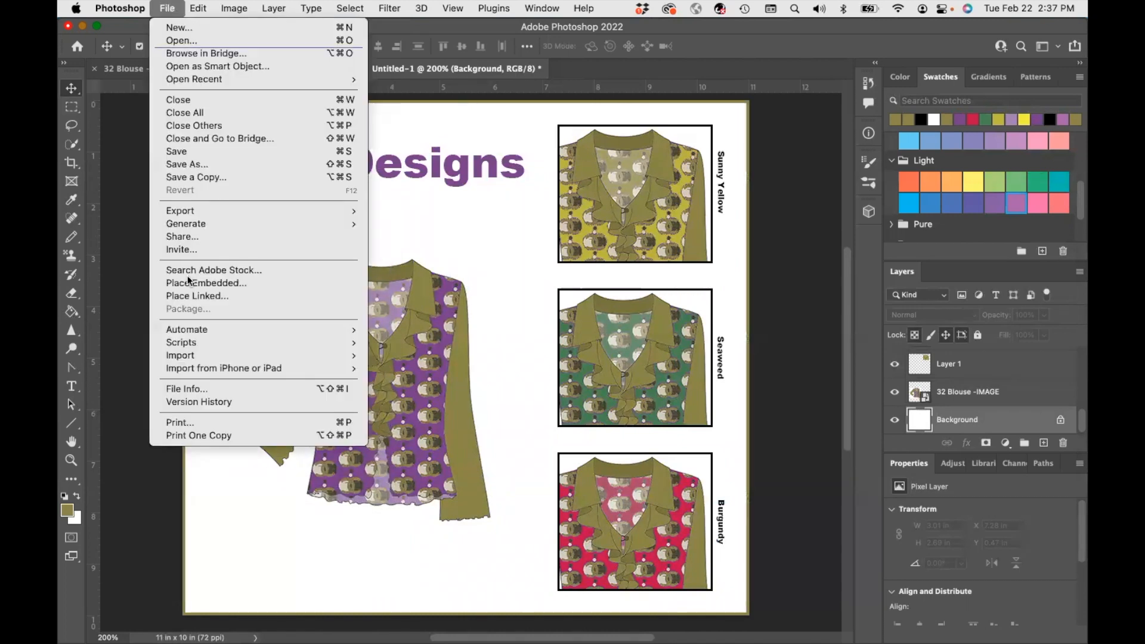
left_click(197, 164)
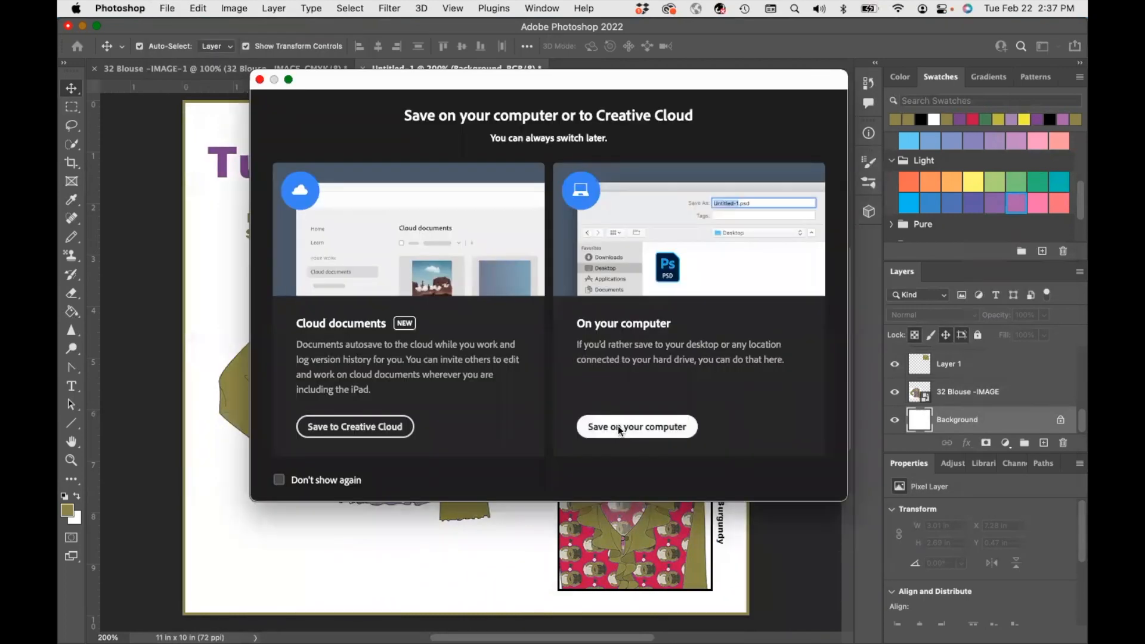
left_click(624, 427)
left_click(636, 212)
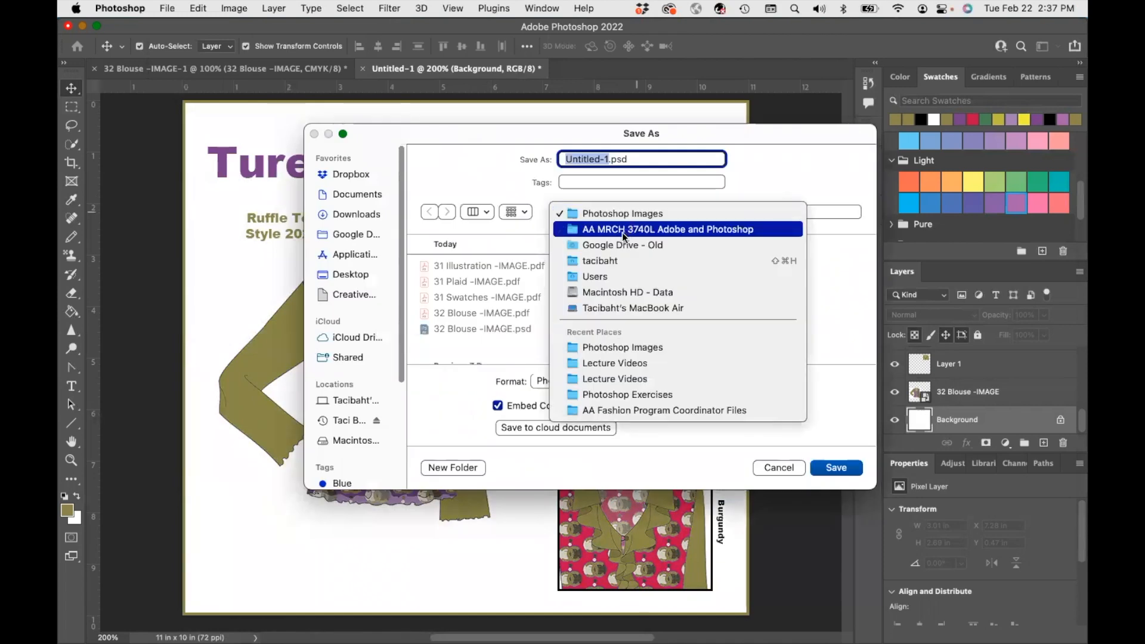
left_click(611, 396)
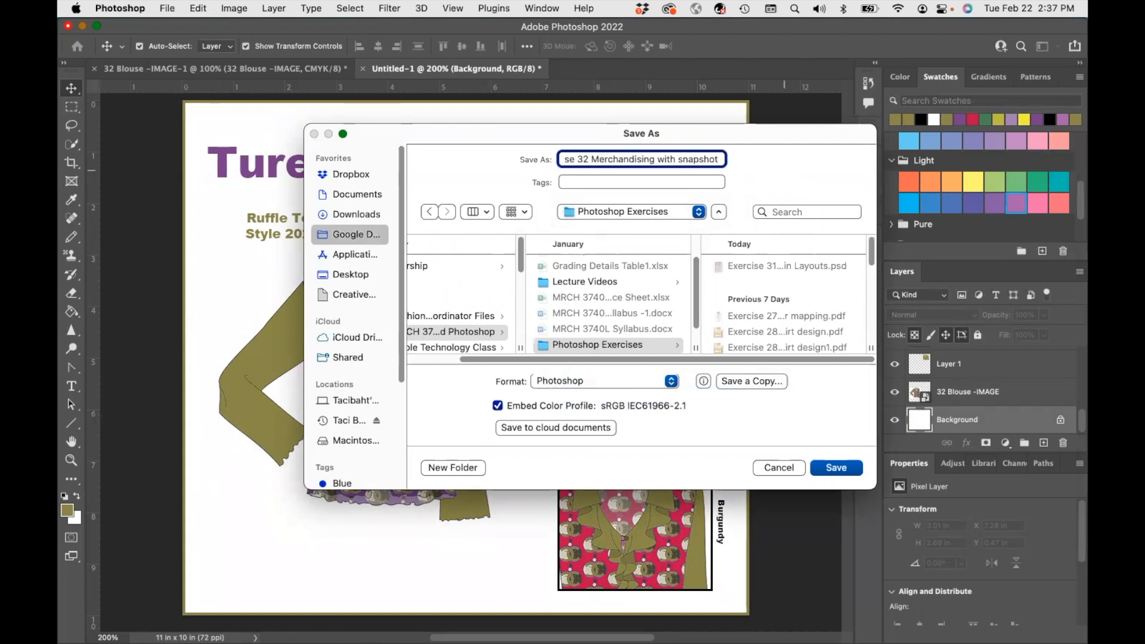
key("BackSpace")
key("BackSpace")
key("BackSpace")
key("BackSpace")
type("shots")
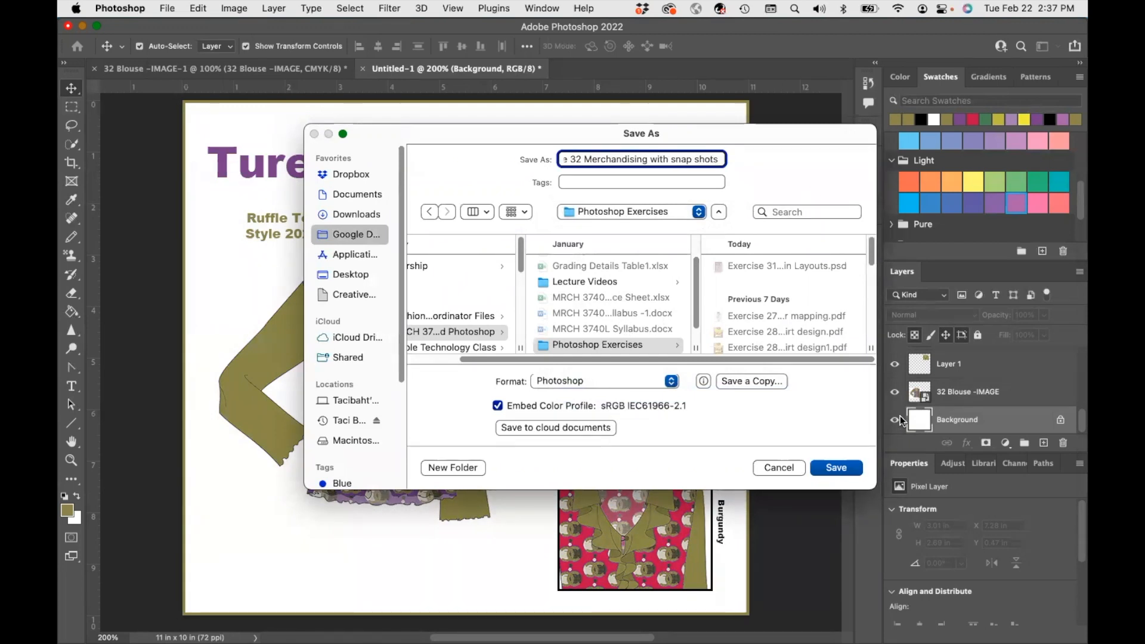
left_click(847, 470)
left_click(746, 286)
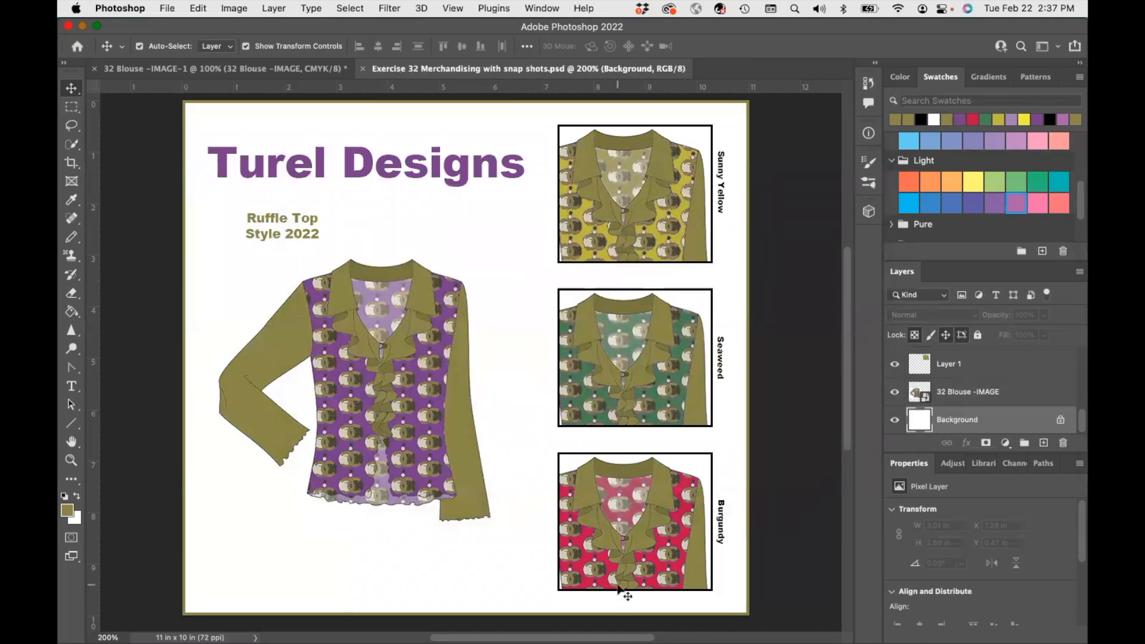